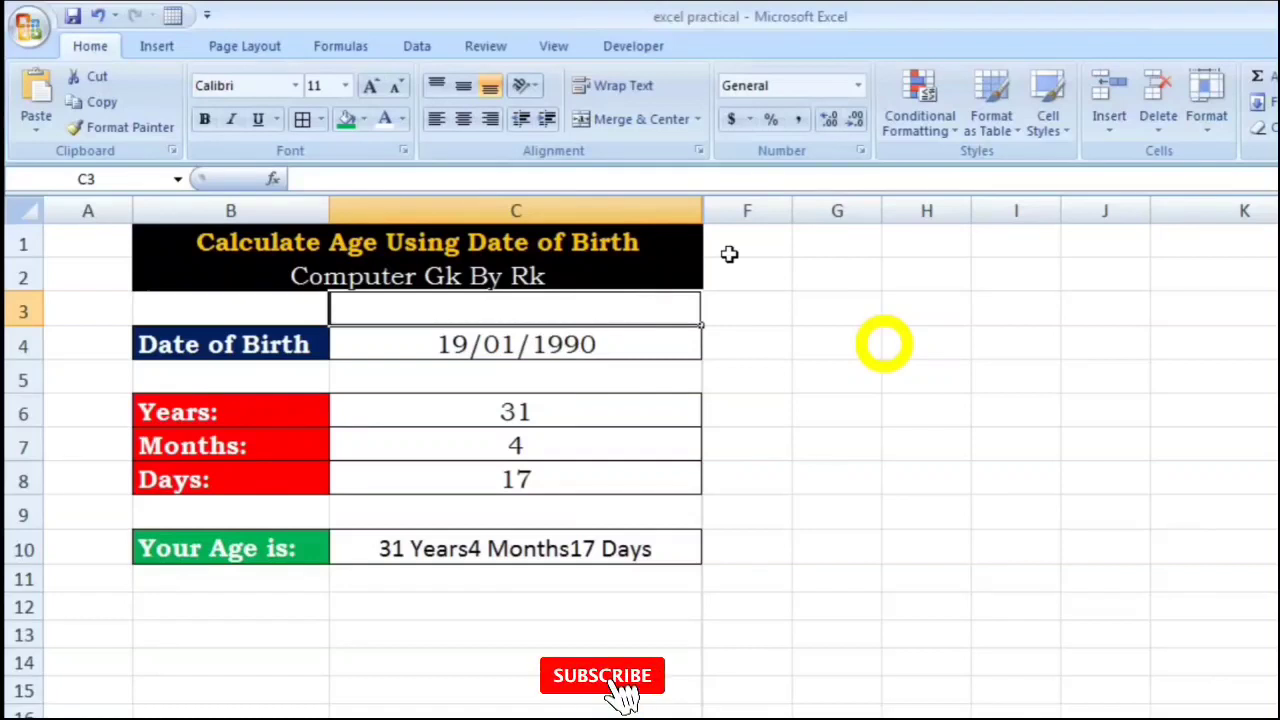
Examine the date of birth in C4, the years, months and days formulas in C6:C8, and the combined age formula in C10.
click(460, 343)
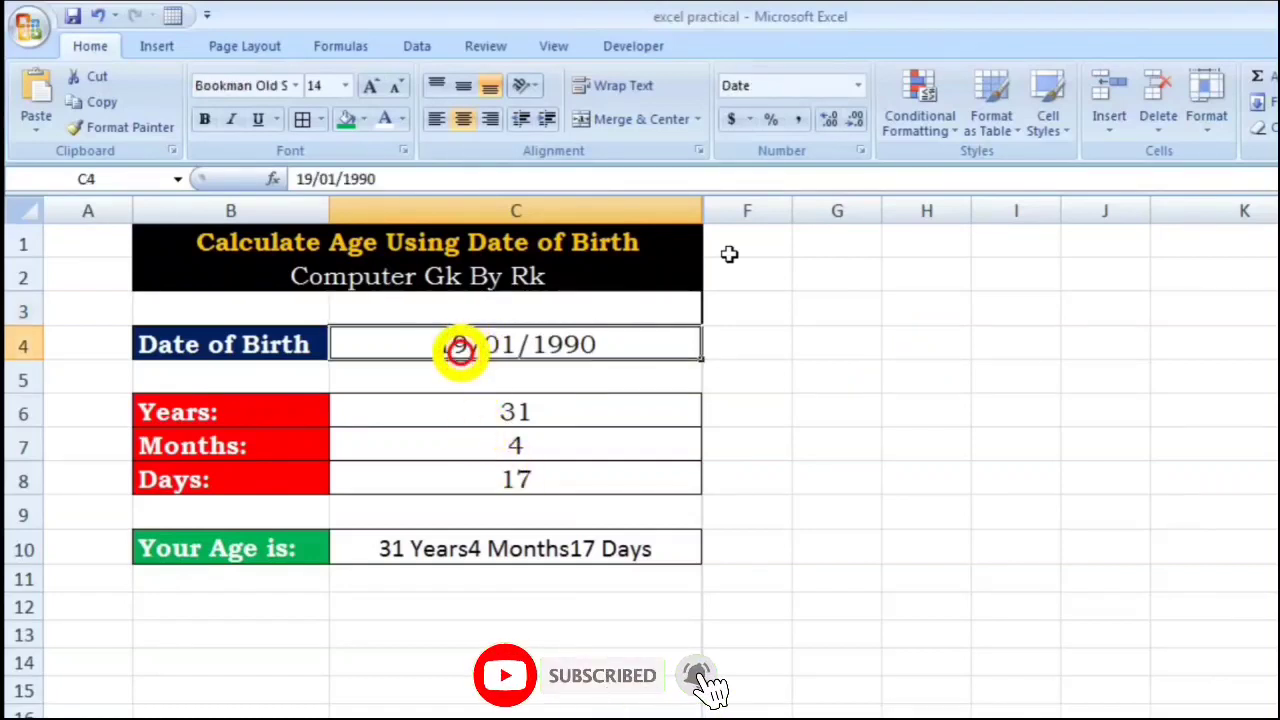
click(445, 420)
click(449, 447)
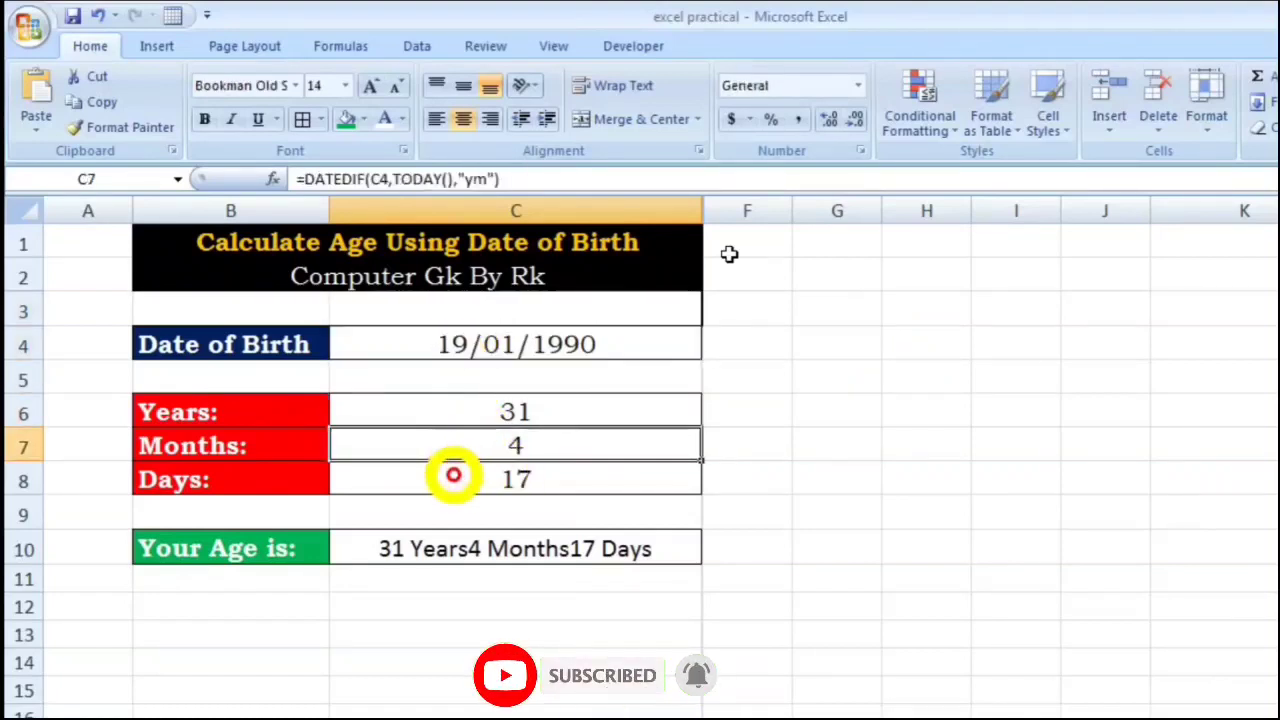
click(452, 478)
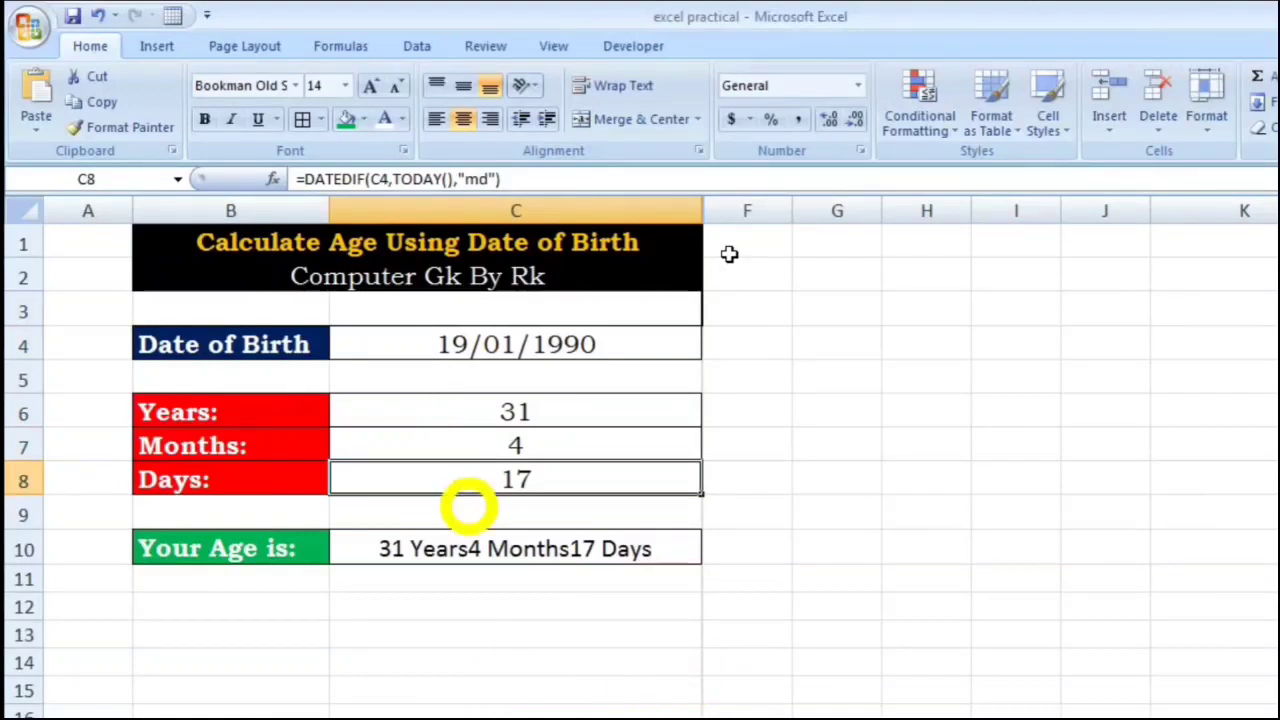
click(508, 346)
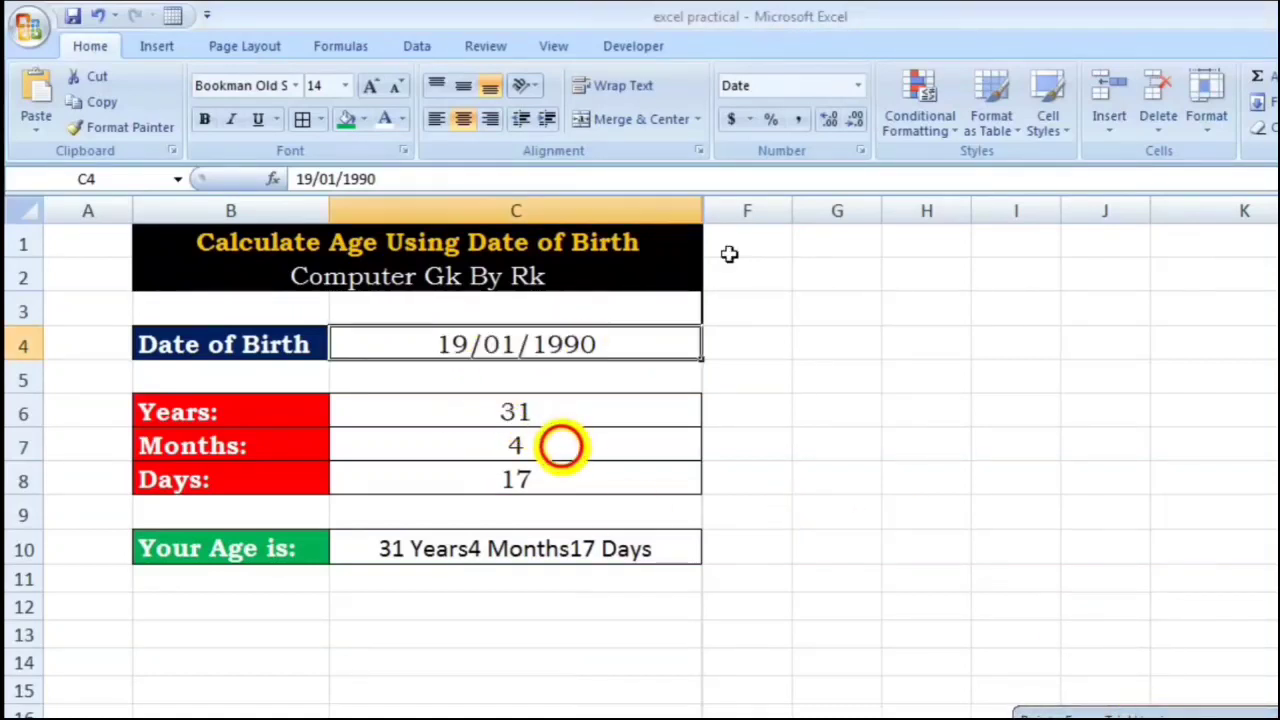
click(563, 477)
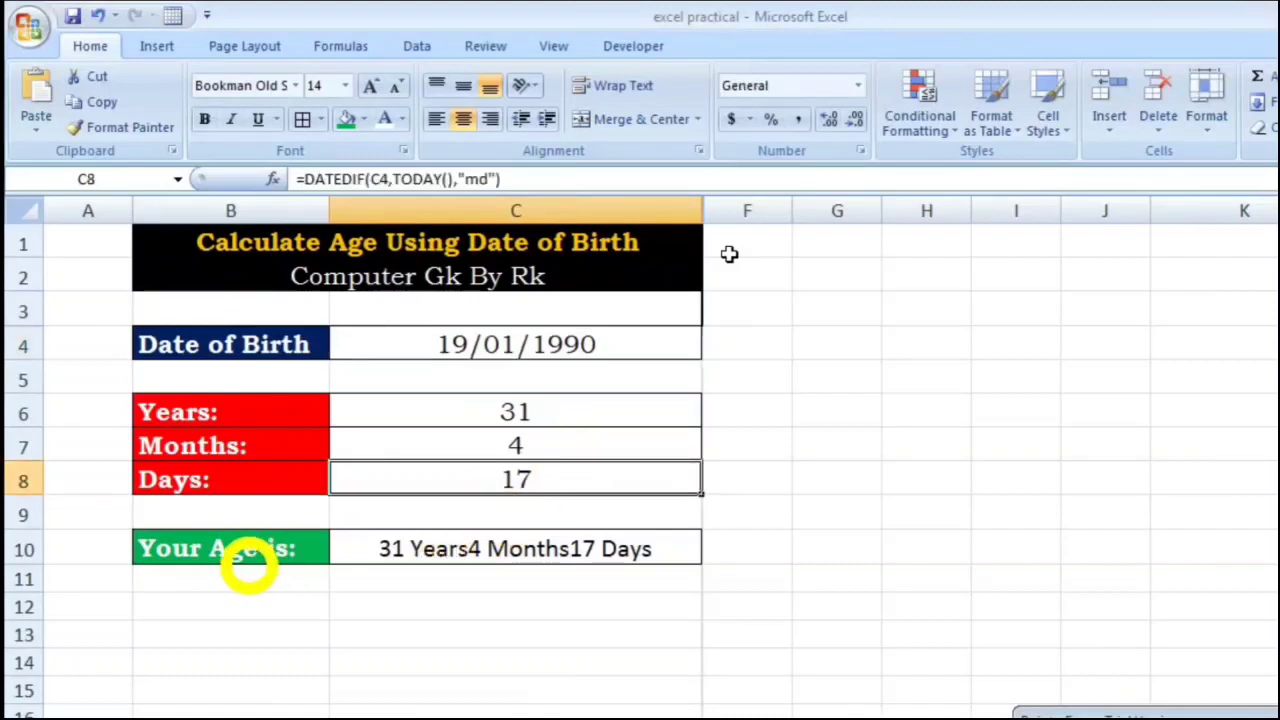
click(127, 549)
click(149, 545)
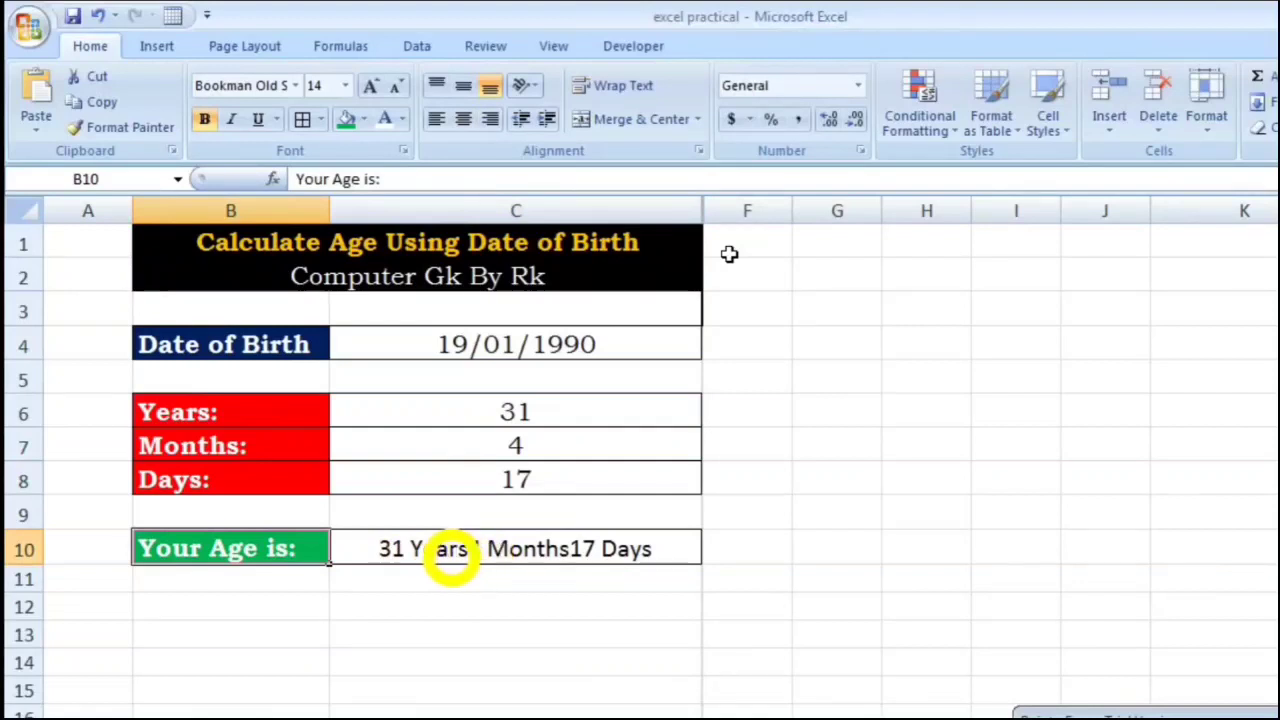
click(615, 558)
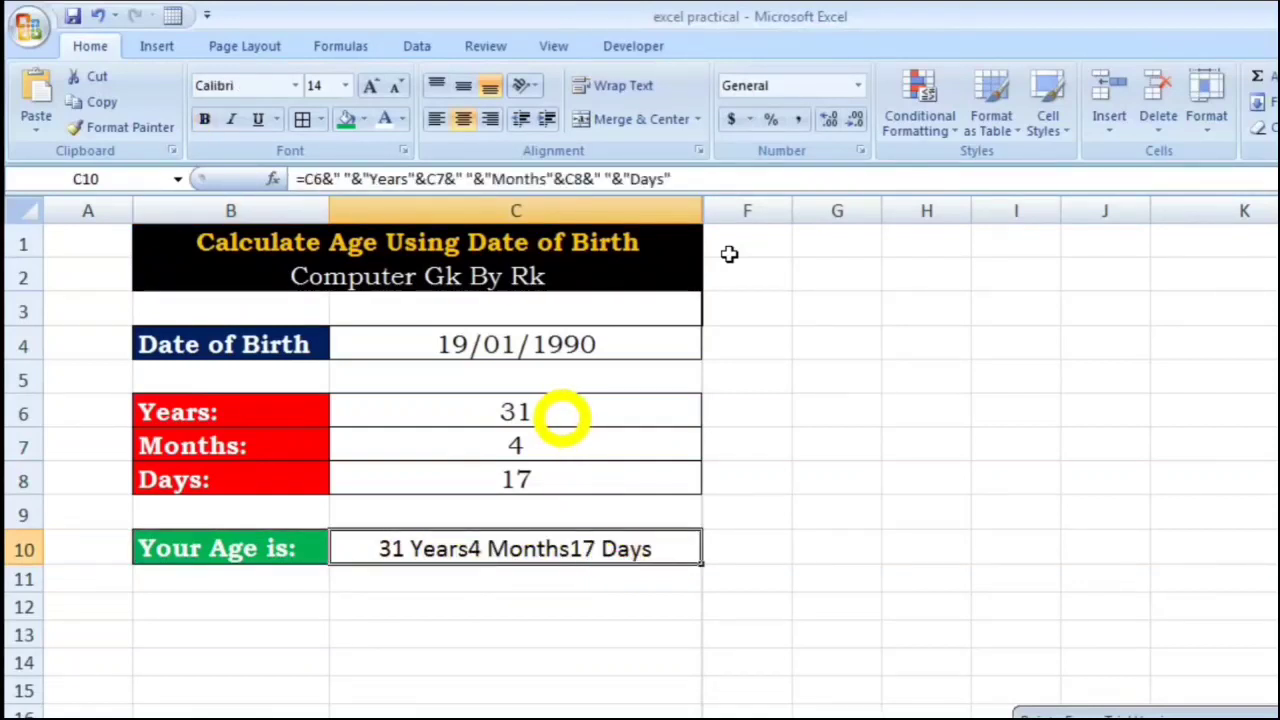
drag(560, 418, 563, 489)
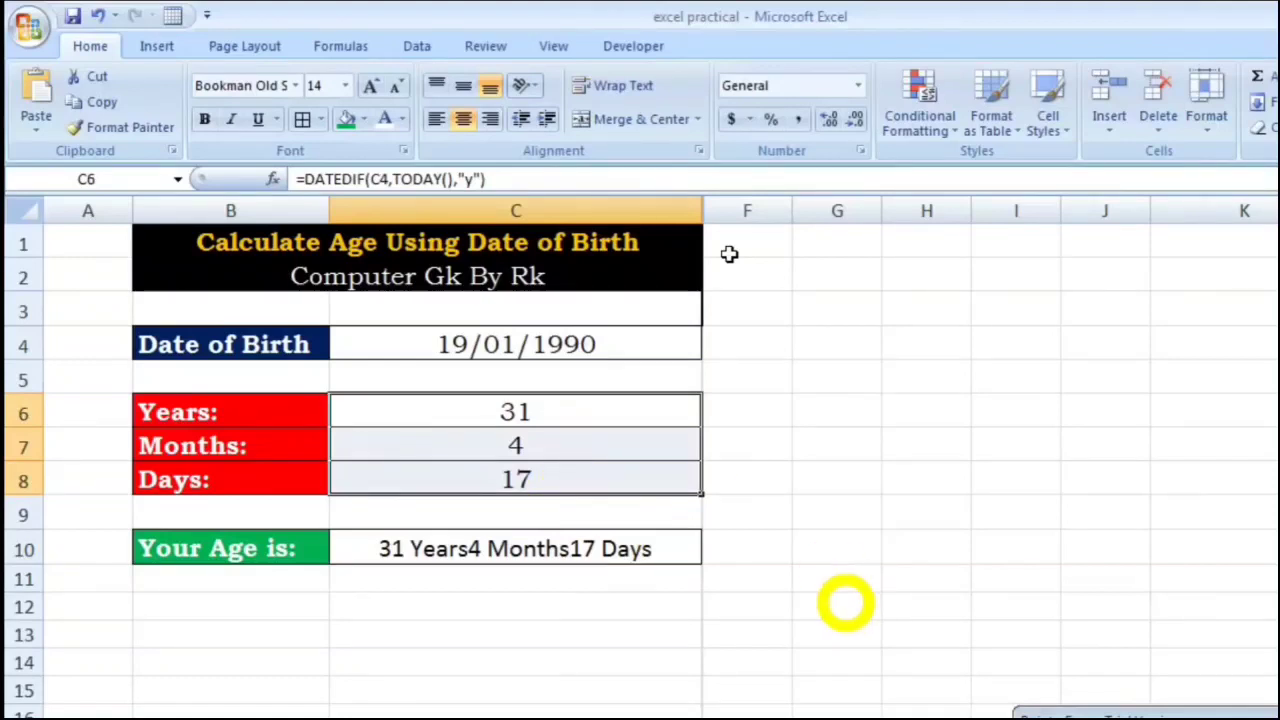
Change the day and month of the date of birth in C4, keeping the same year.
click(514, 349)
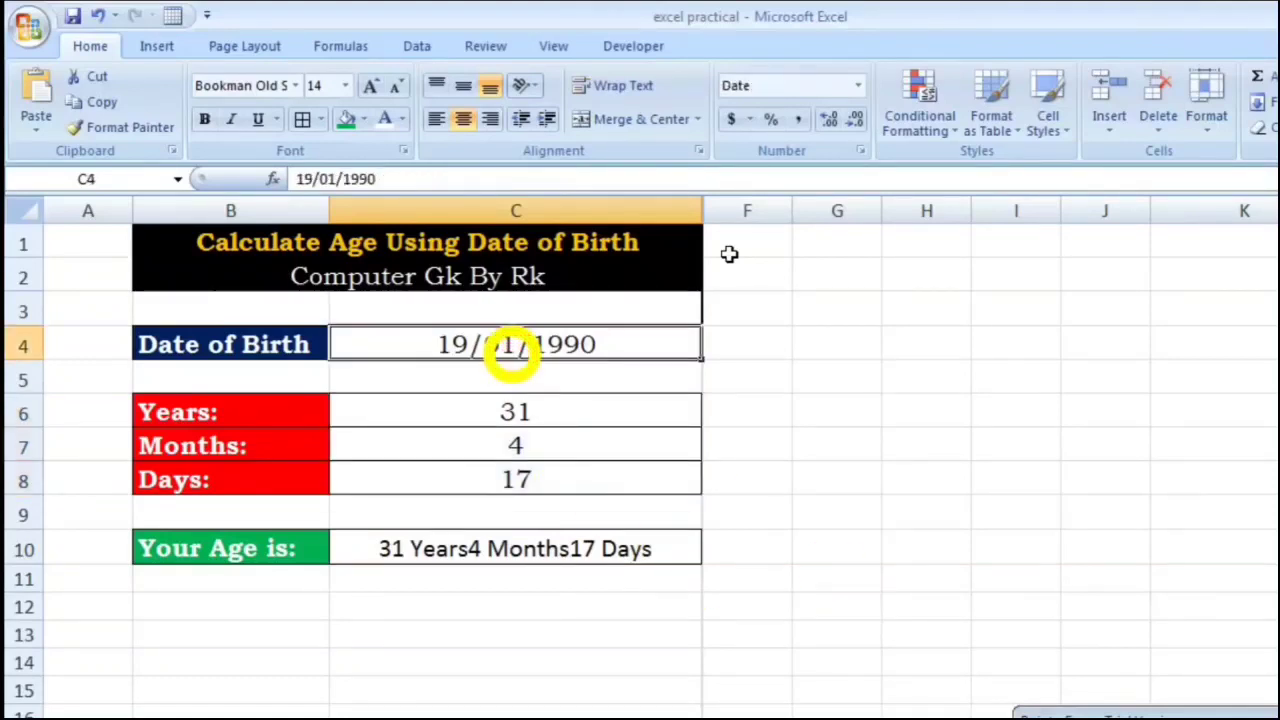
double_click(457, 343)
key(BackSpace)
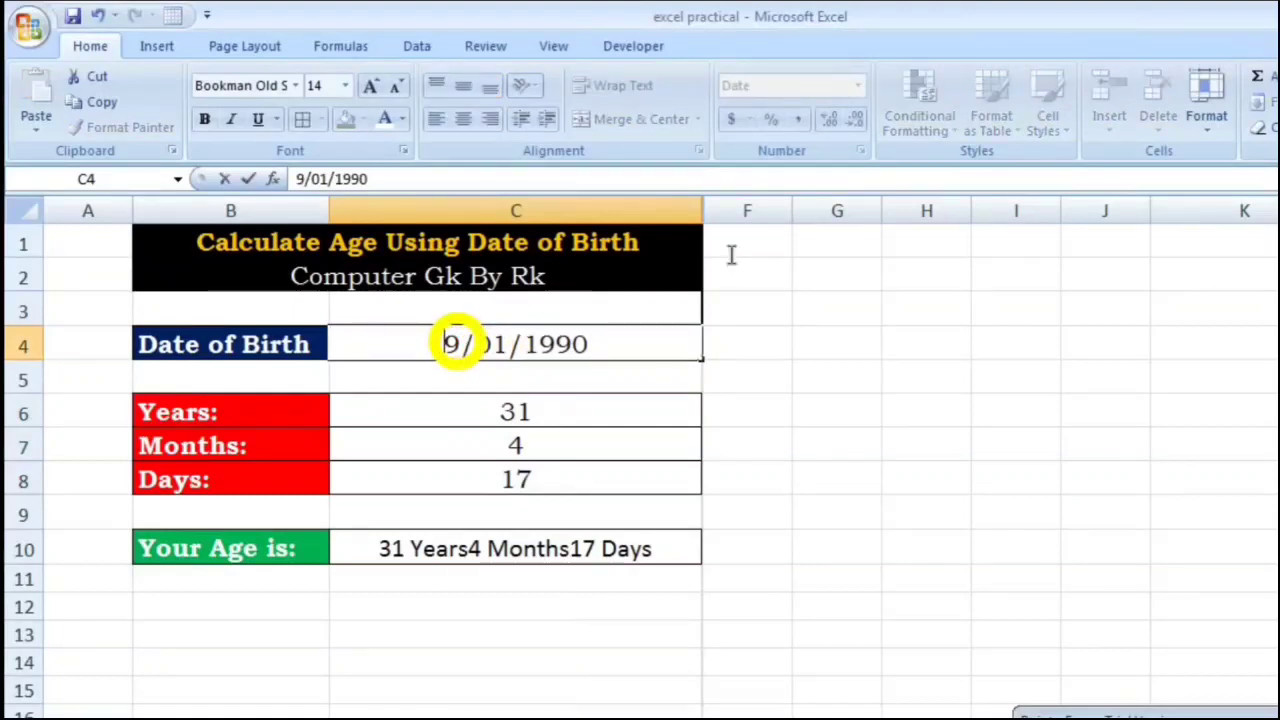
key(Delete)
text(12)
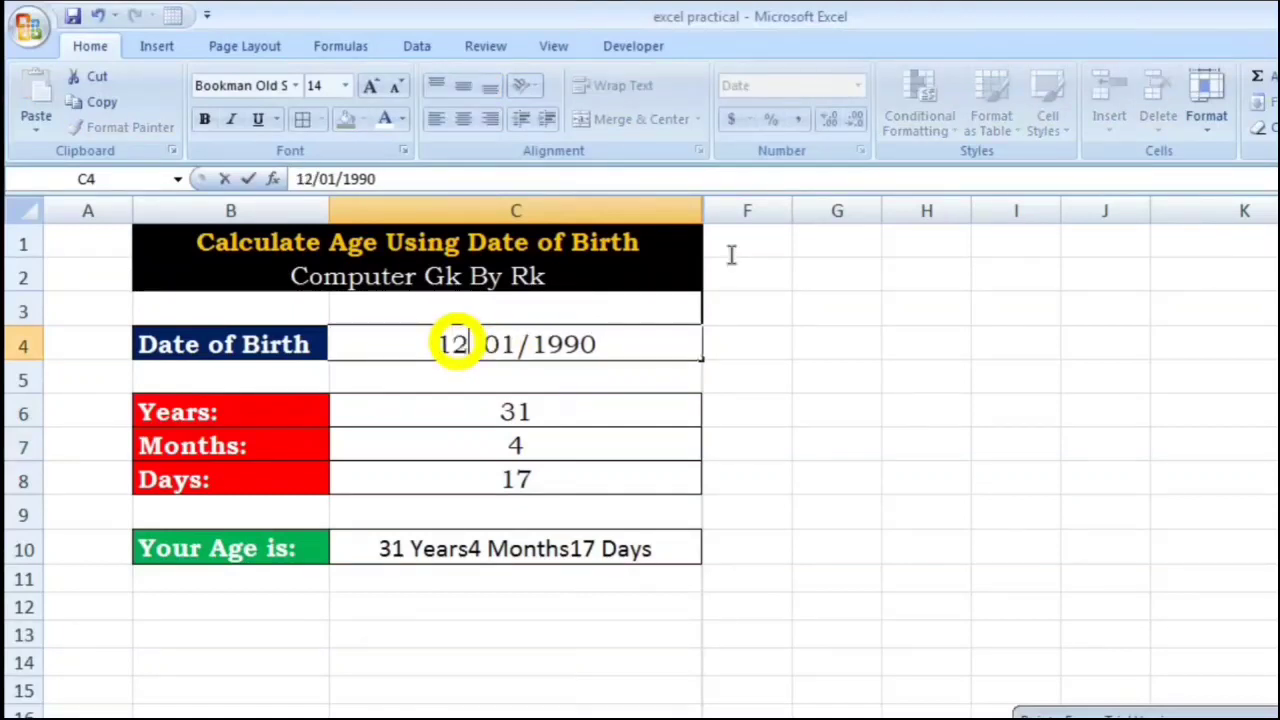
click(516, 343)
key(BackSpace)
text(2)
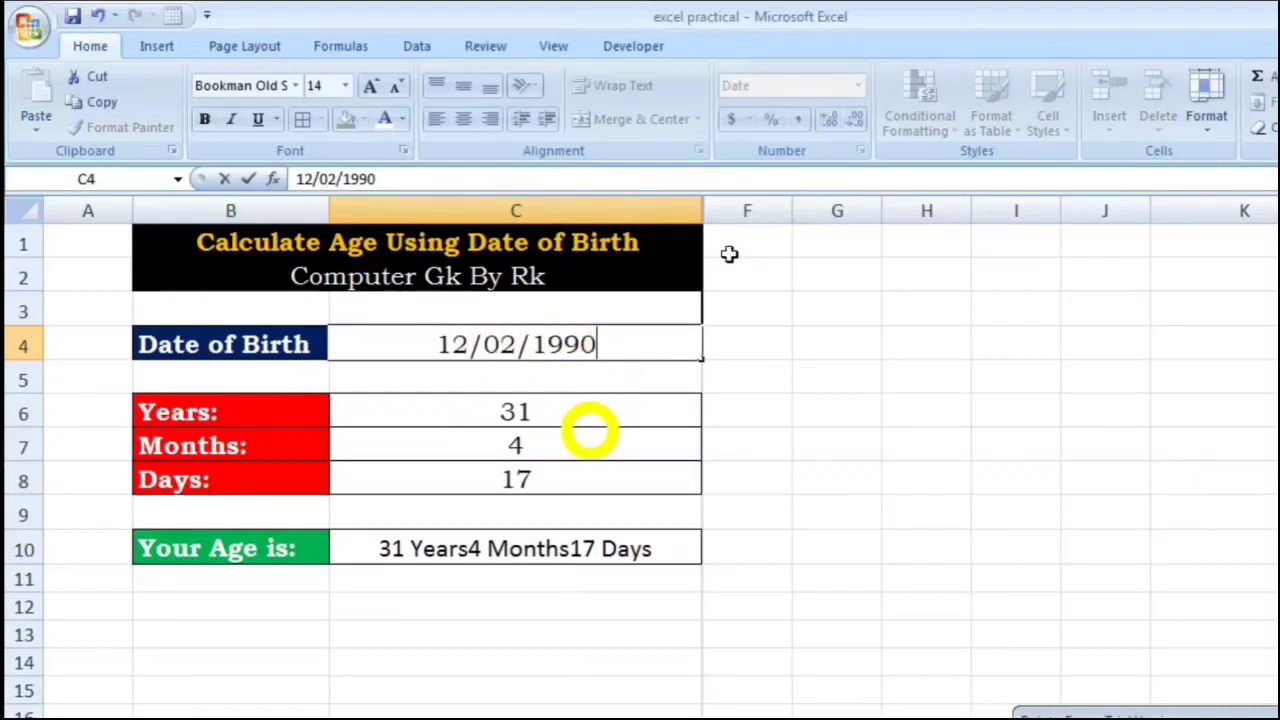
click(640, 438)
click(618, 345)
key(Return)
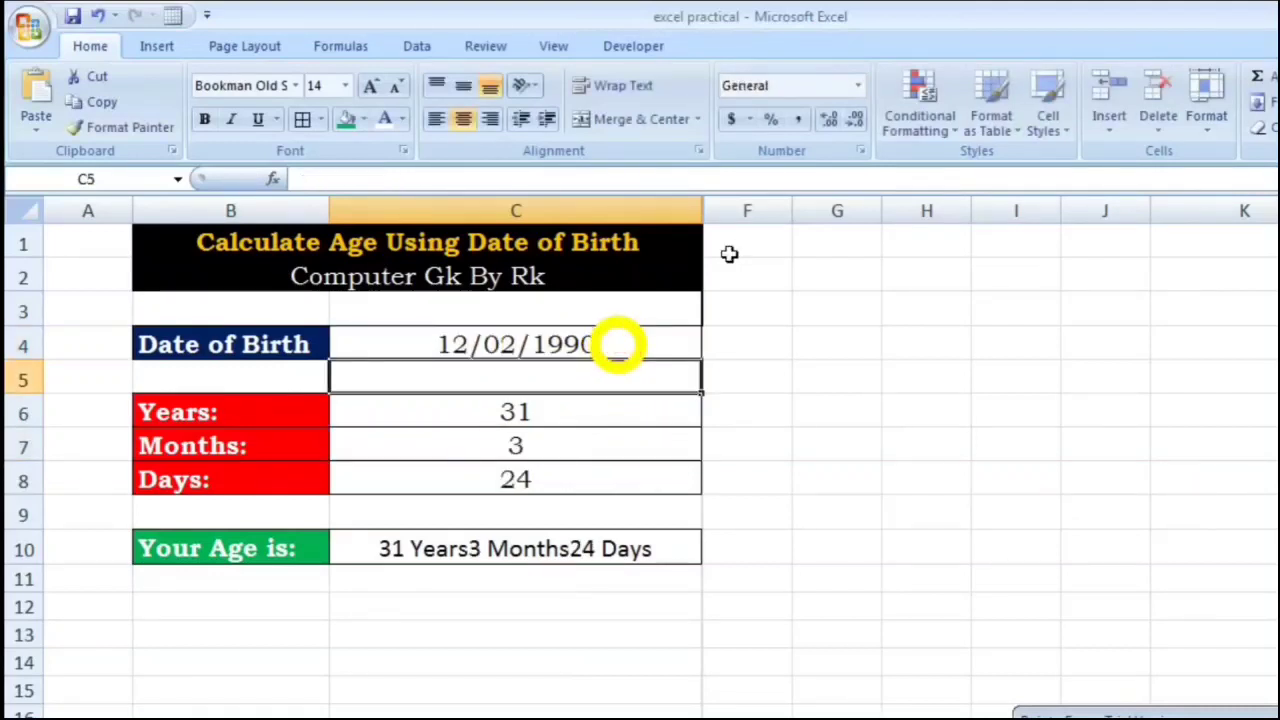
Review the recalculated years, months and days in C6:C8 and the combined age in C10.
click(580, 415)
click(569, 446)
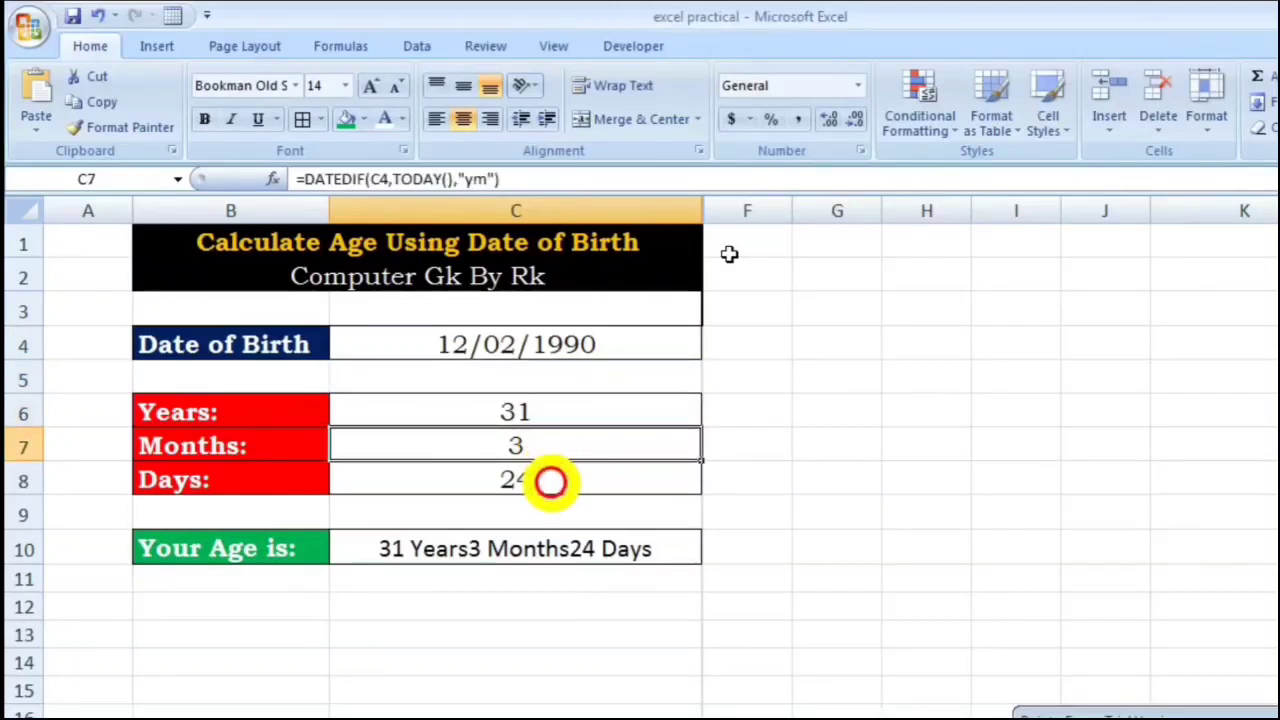
click(552, 481)
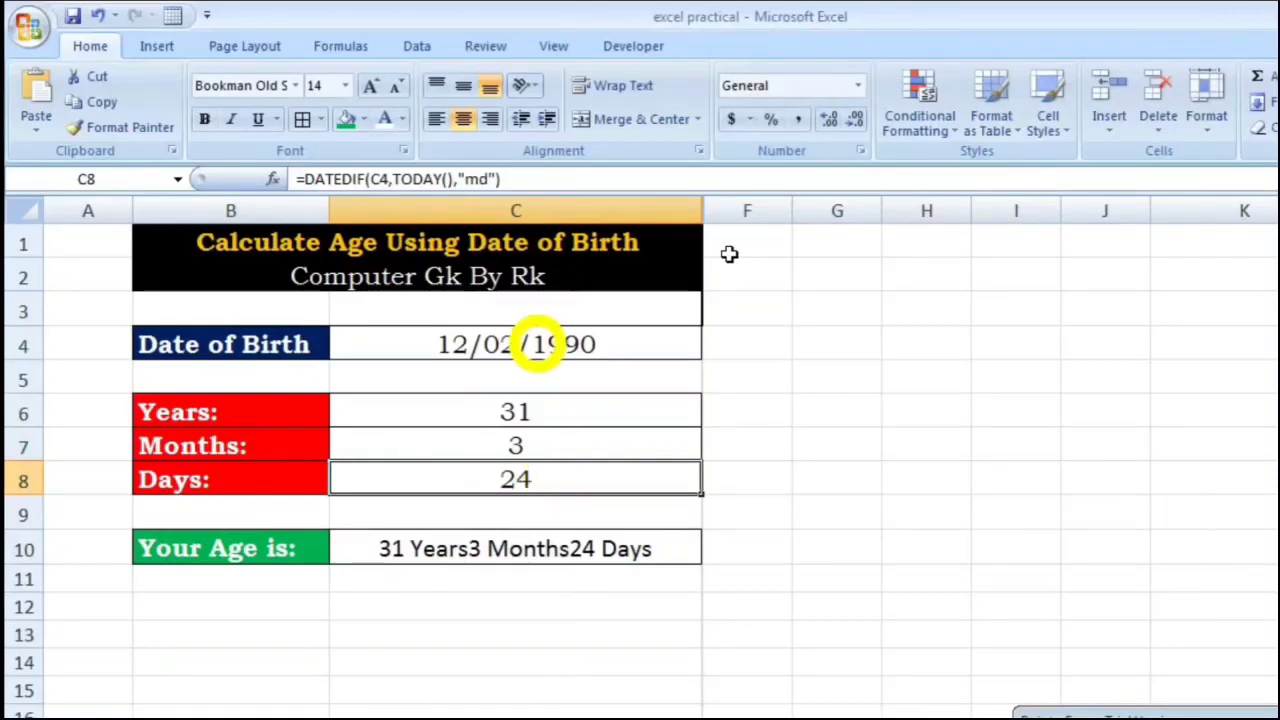
click(540, 344)
drag(540, 344, 543, 520)
click(540, 548)
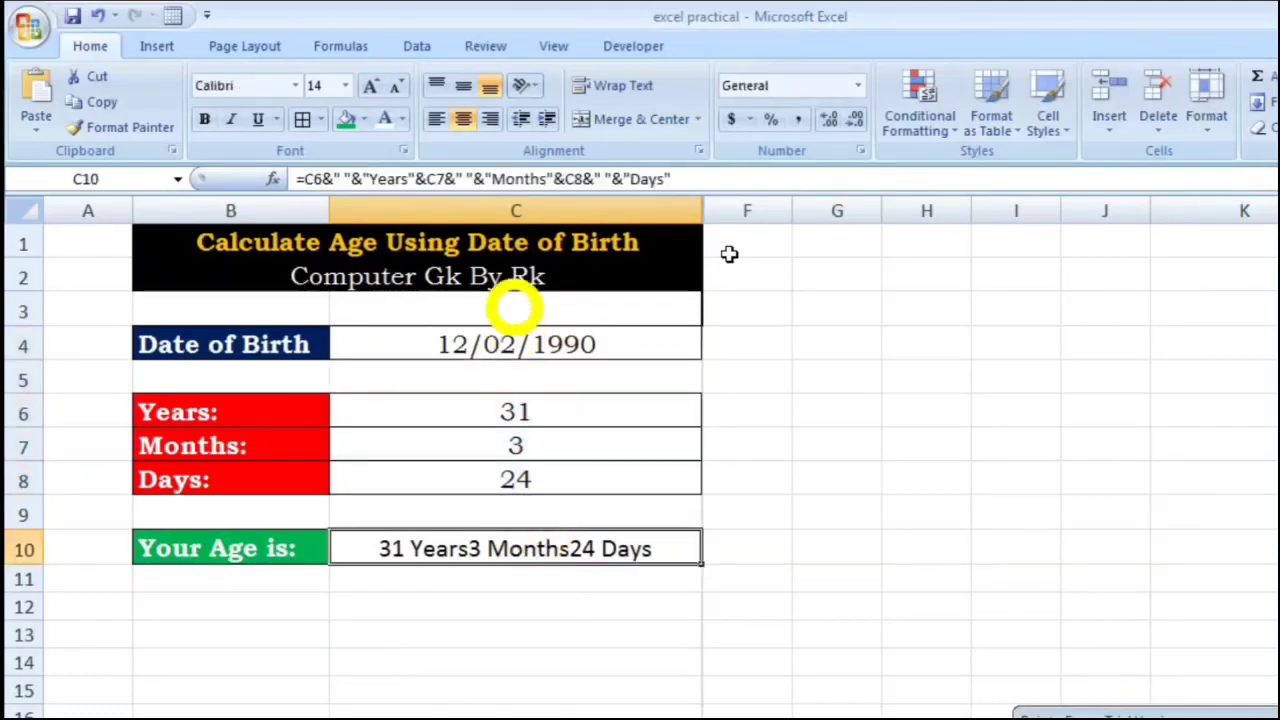
drag(514, 351, 516, 478)
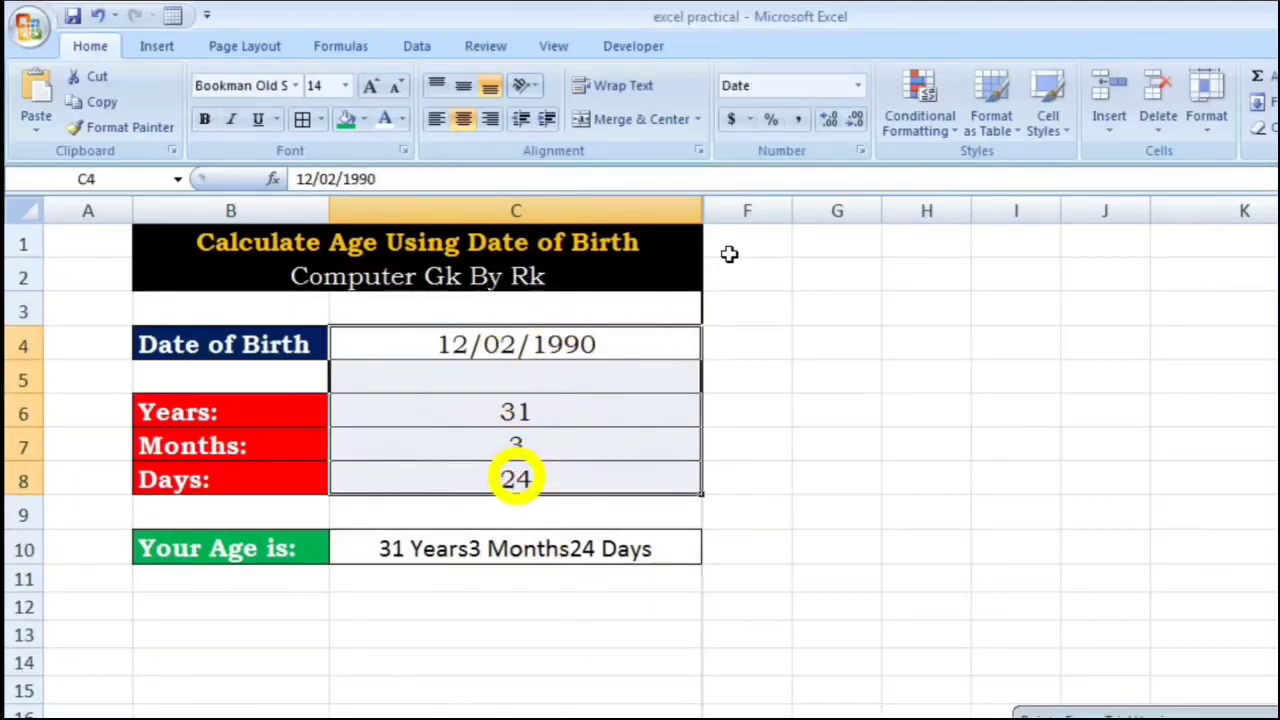
click(516, 478)
Clear the formulas from the years, months and days cells C6:C8 and from the combined age cell C10.
drag(514, 413, 514, 466)
key(Delete)
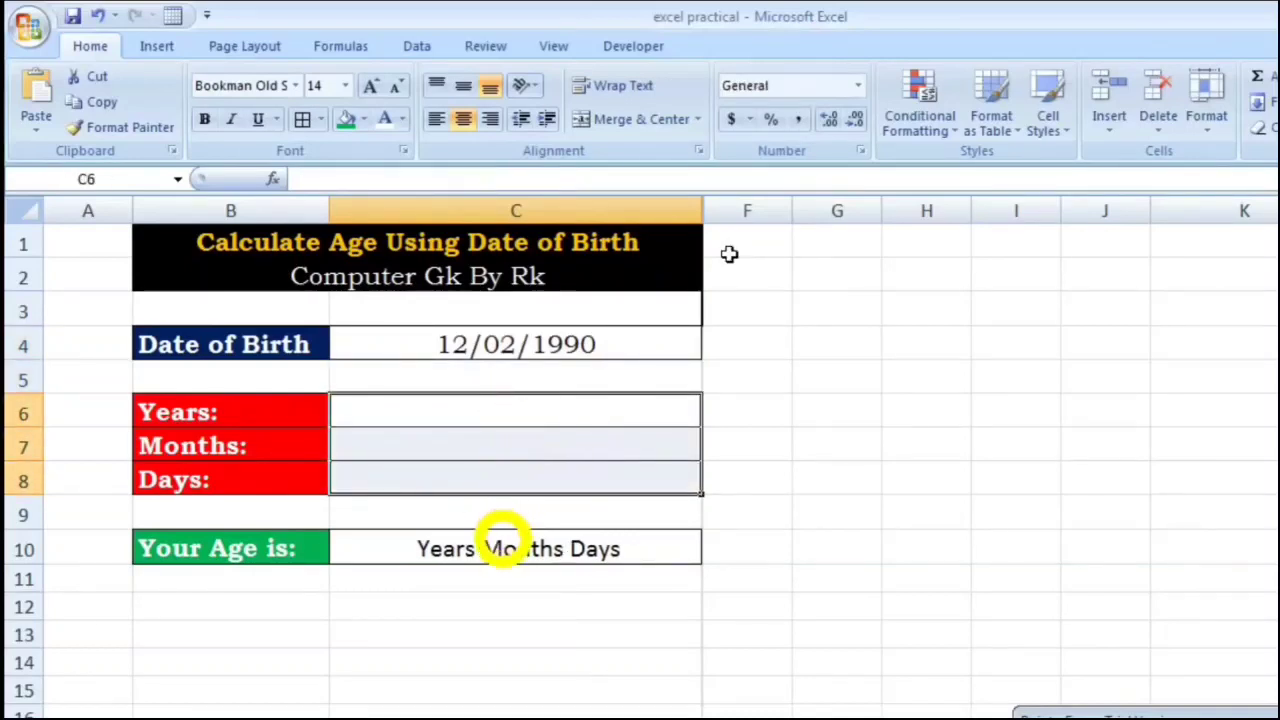
click(500, 540)
key(Delete)
click(588, 345)
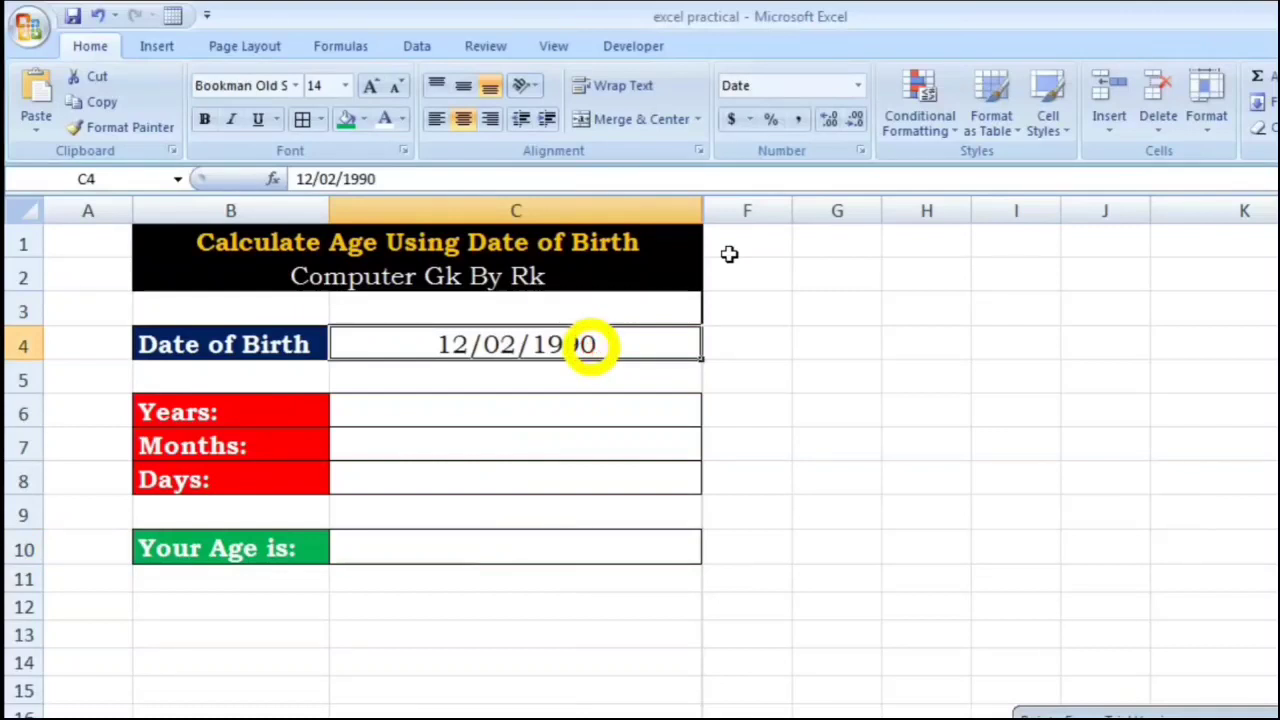
Enter the formula =DATEDIF(C4,TODAY(),"Y") in C6 to calculate the completed years.
click(490, 420)
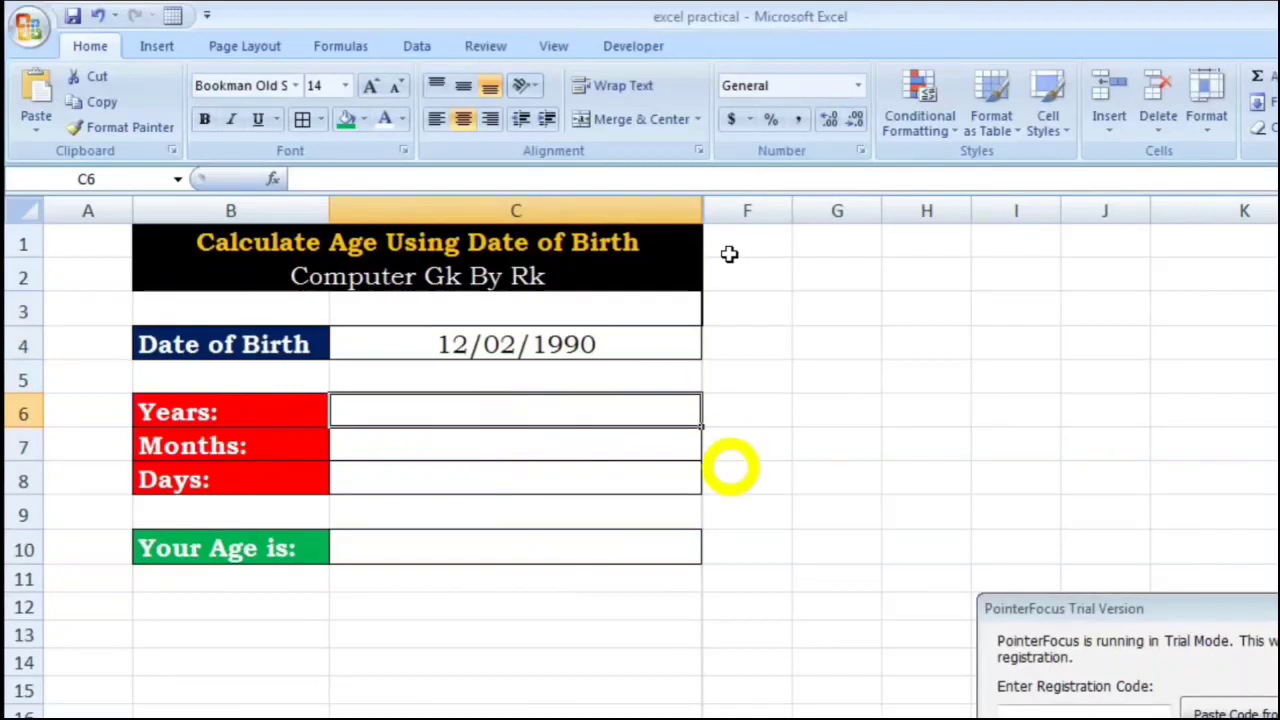
drag(1015, 608, 1042, 649)
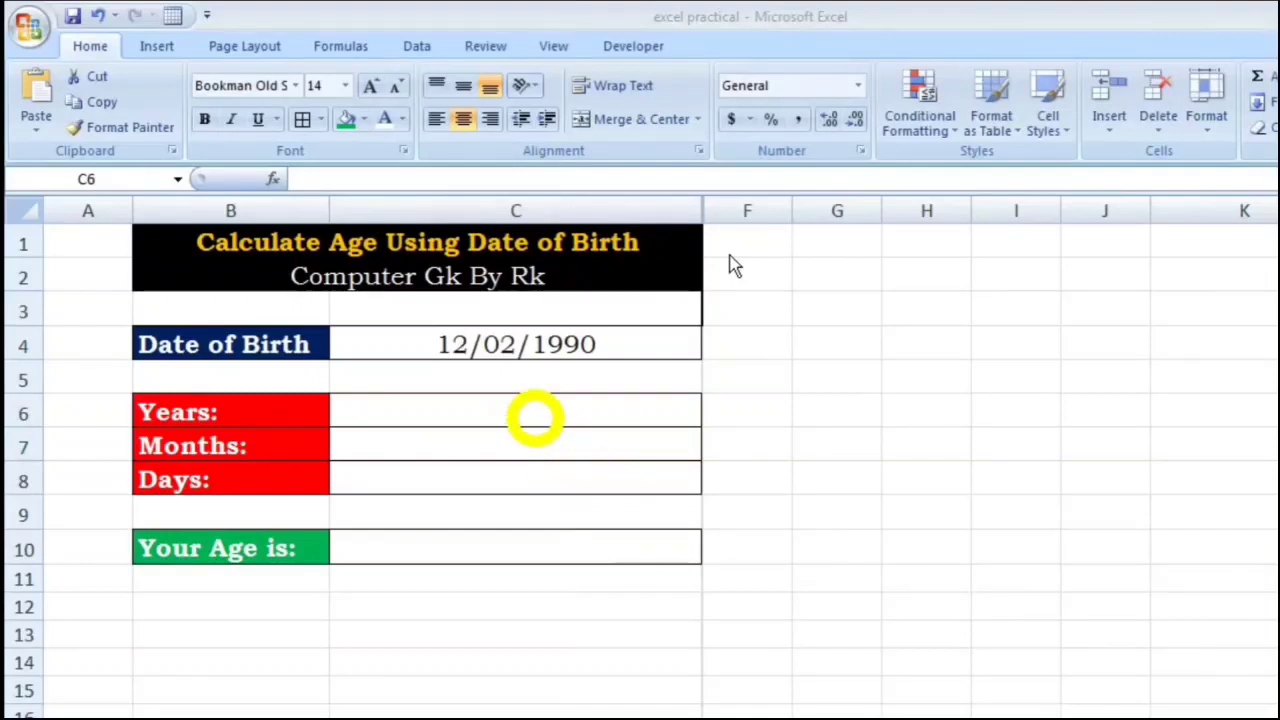
click(534, 416)
text(=)
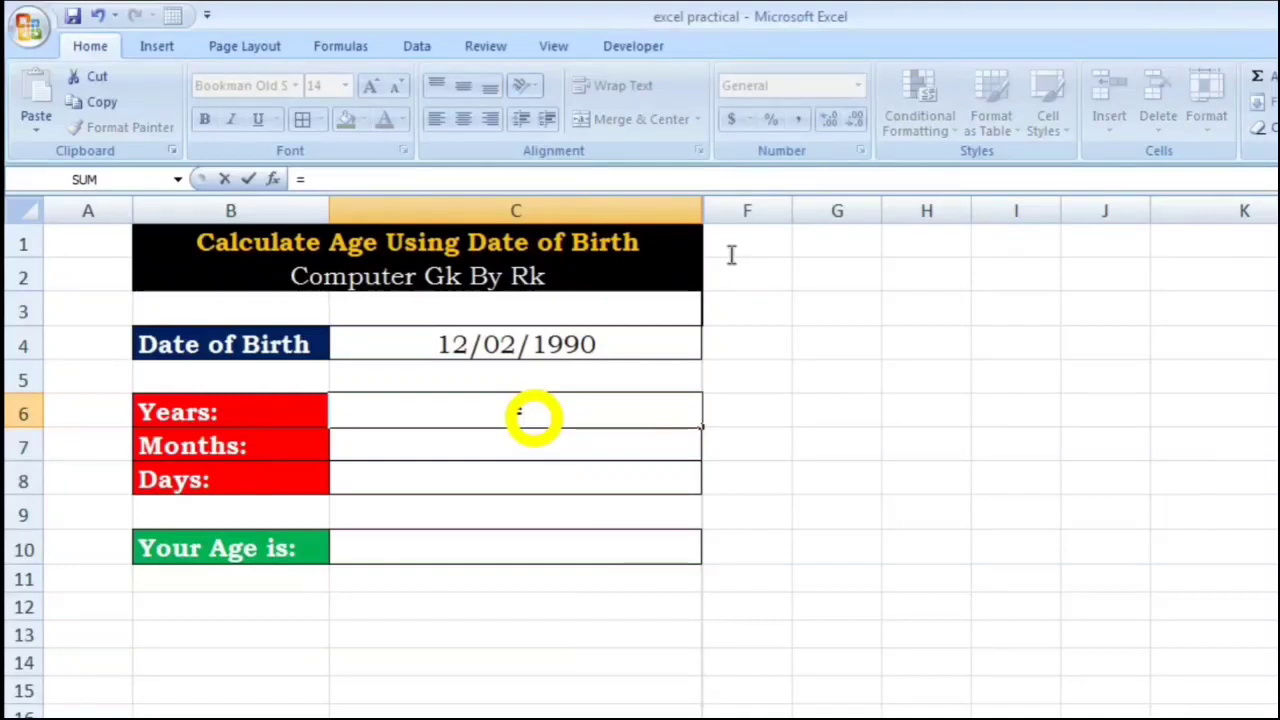
text(DATE)
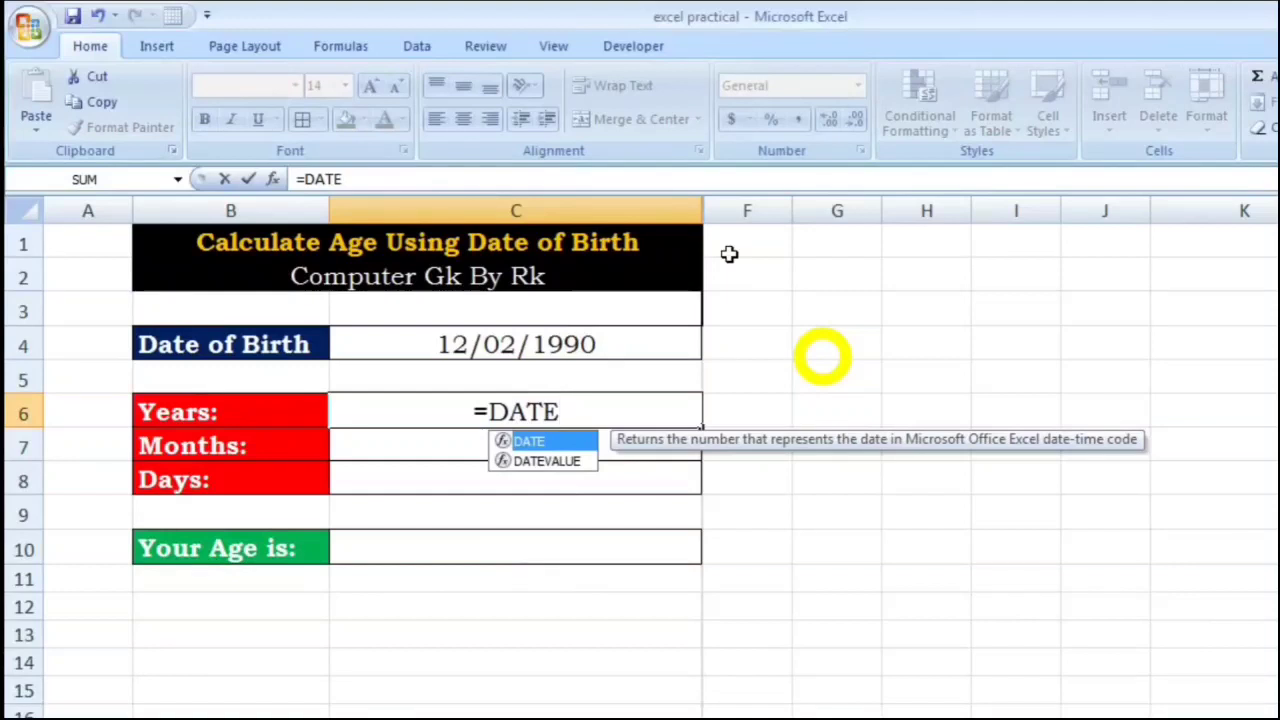
text(D)
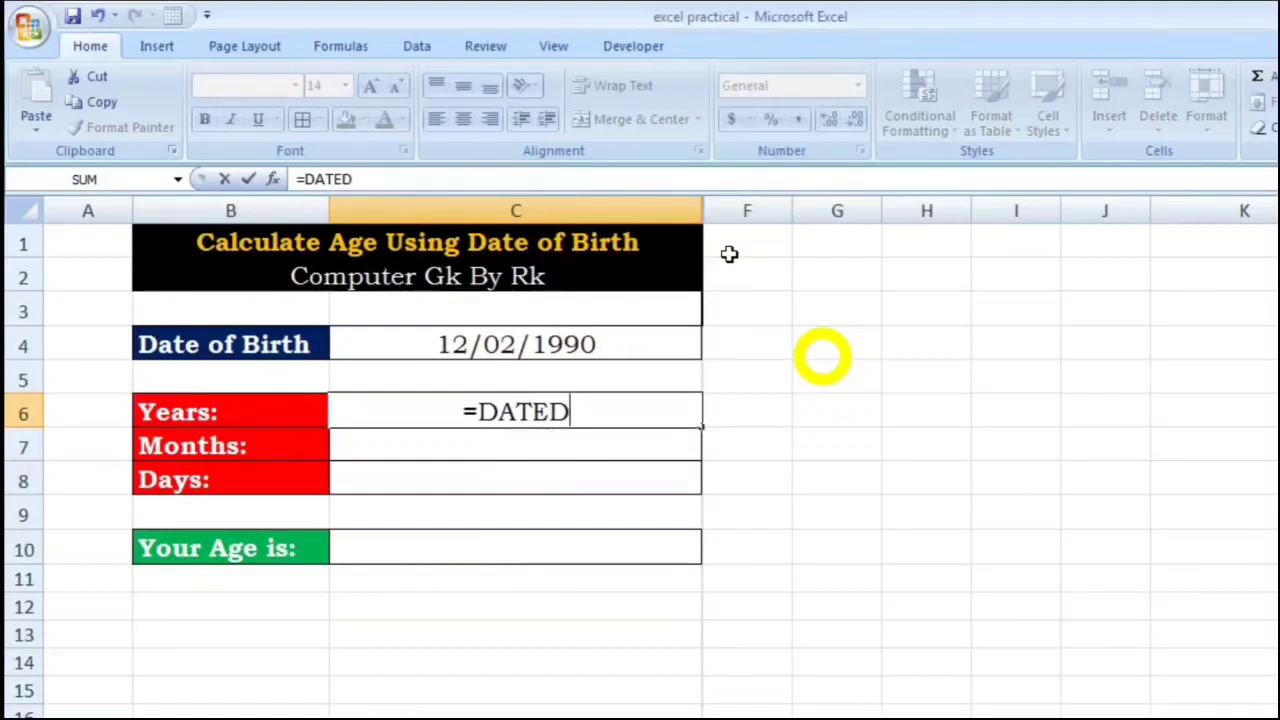
text(IF()
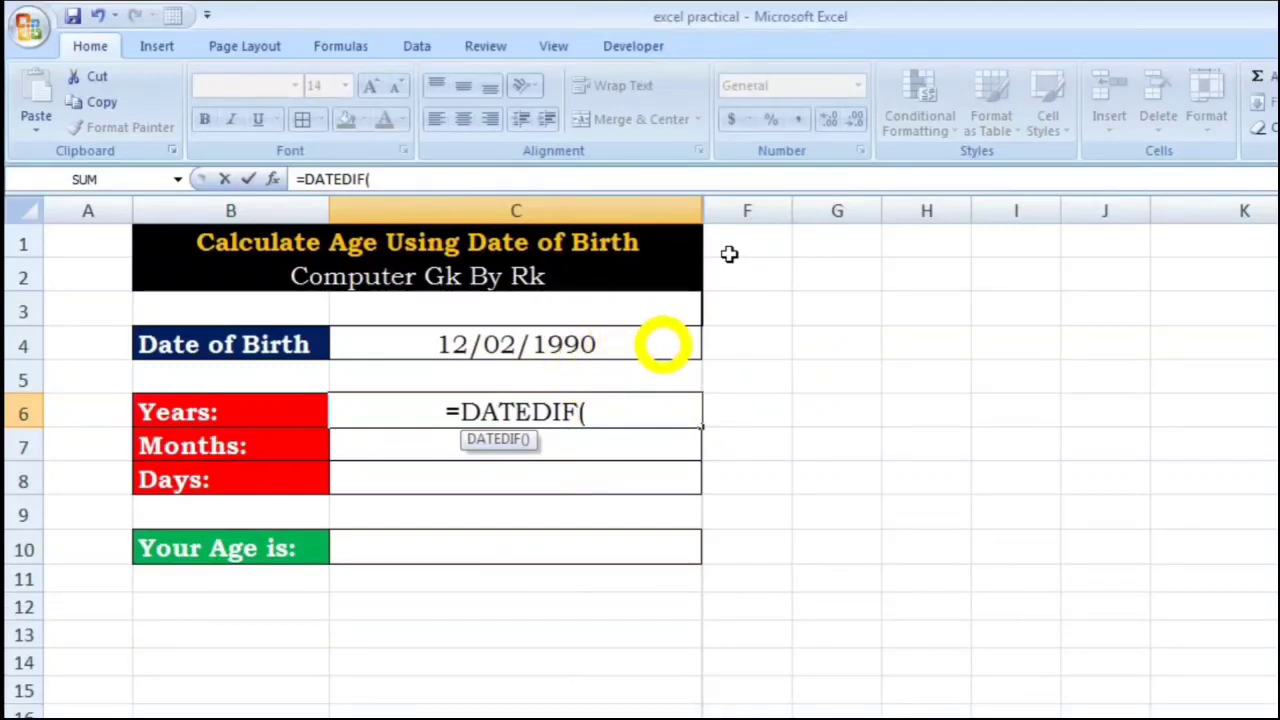
click(663, 344)
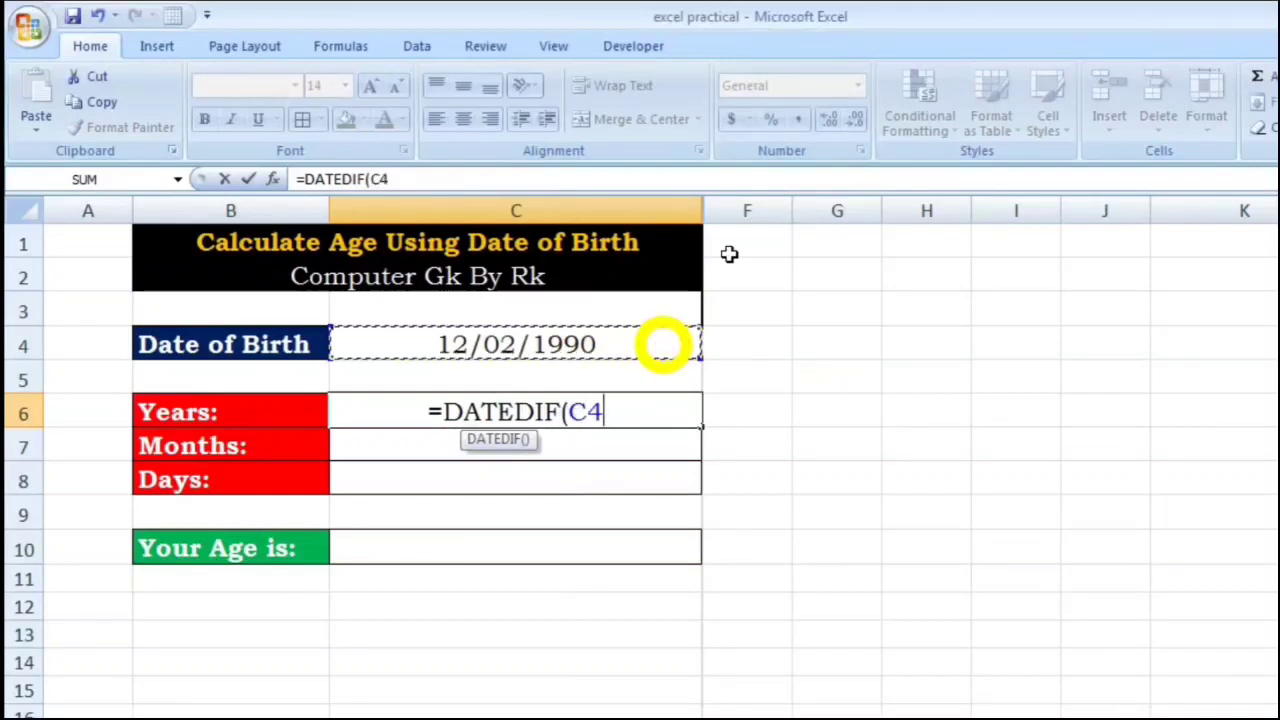
text(,)
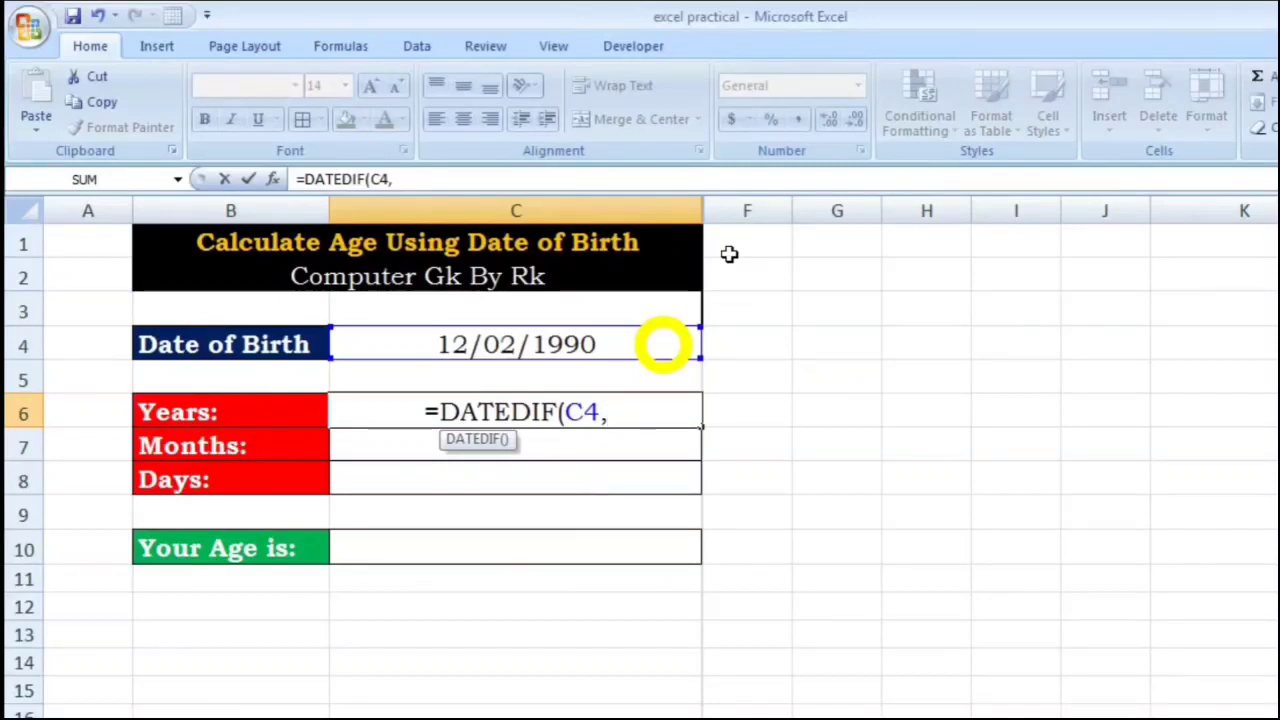
text(TODAY)
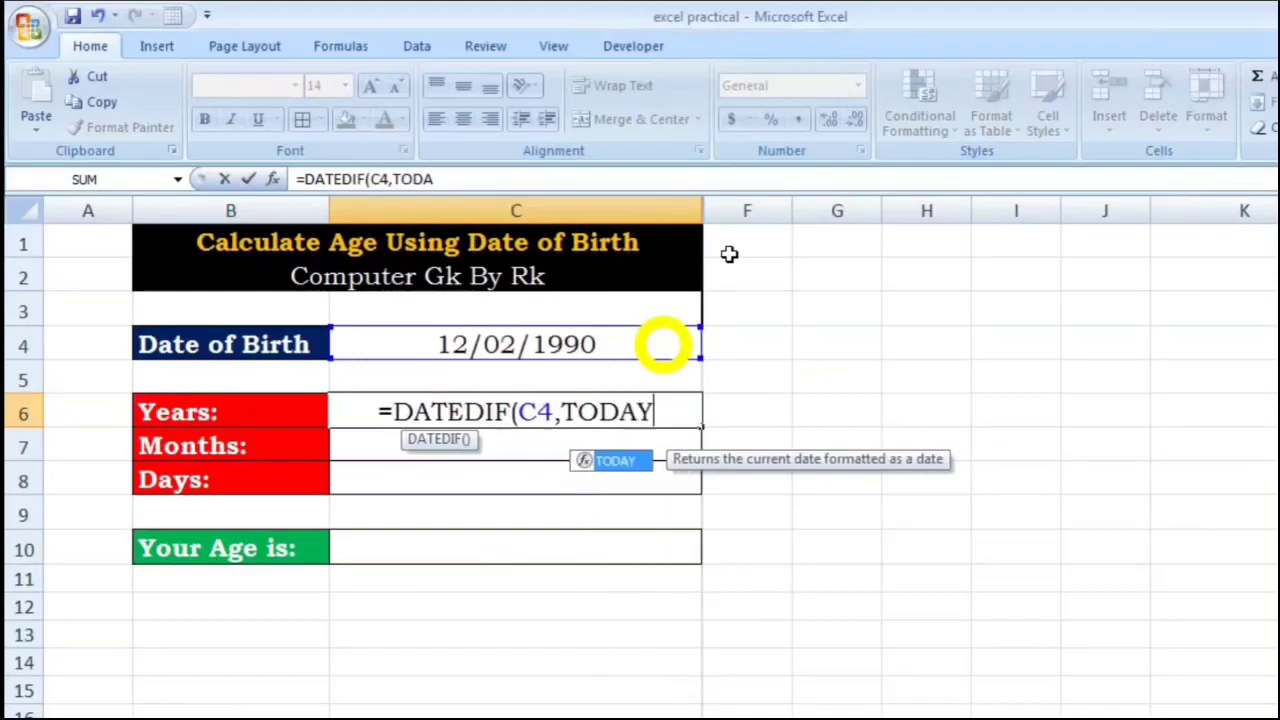
text(()
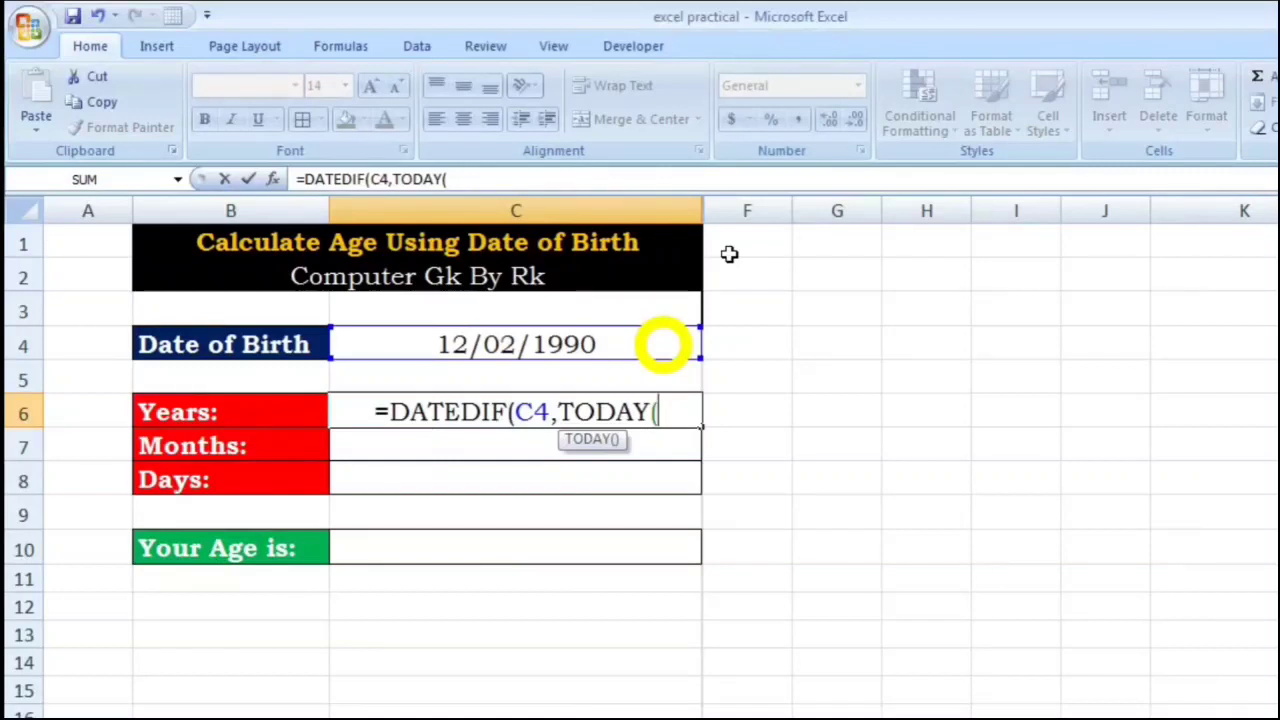
text())
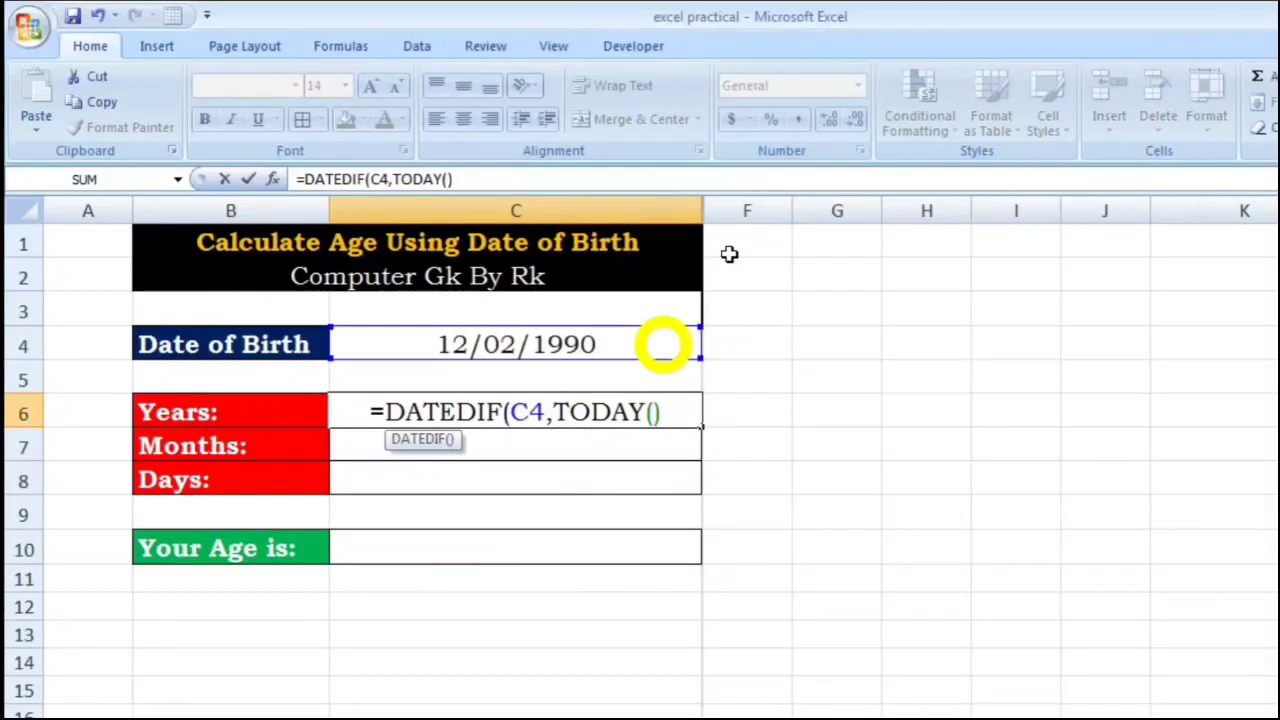
text(,)
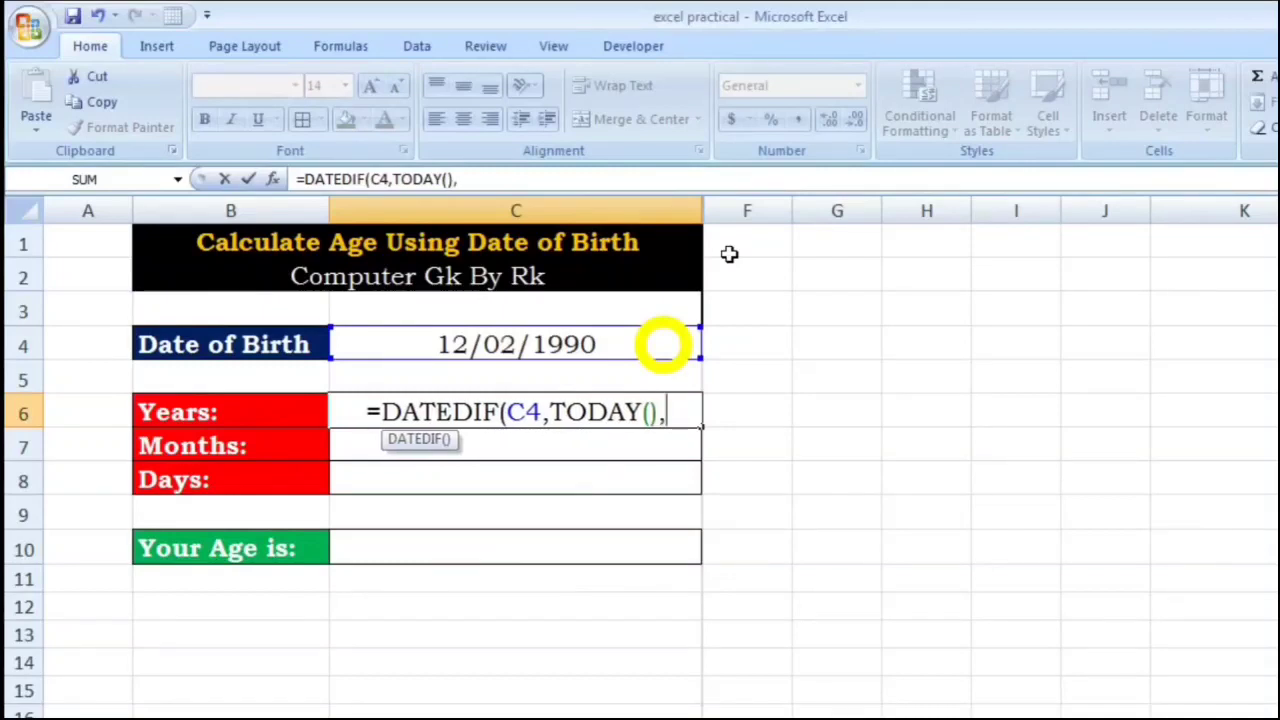
text("Y)
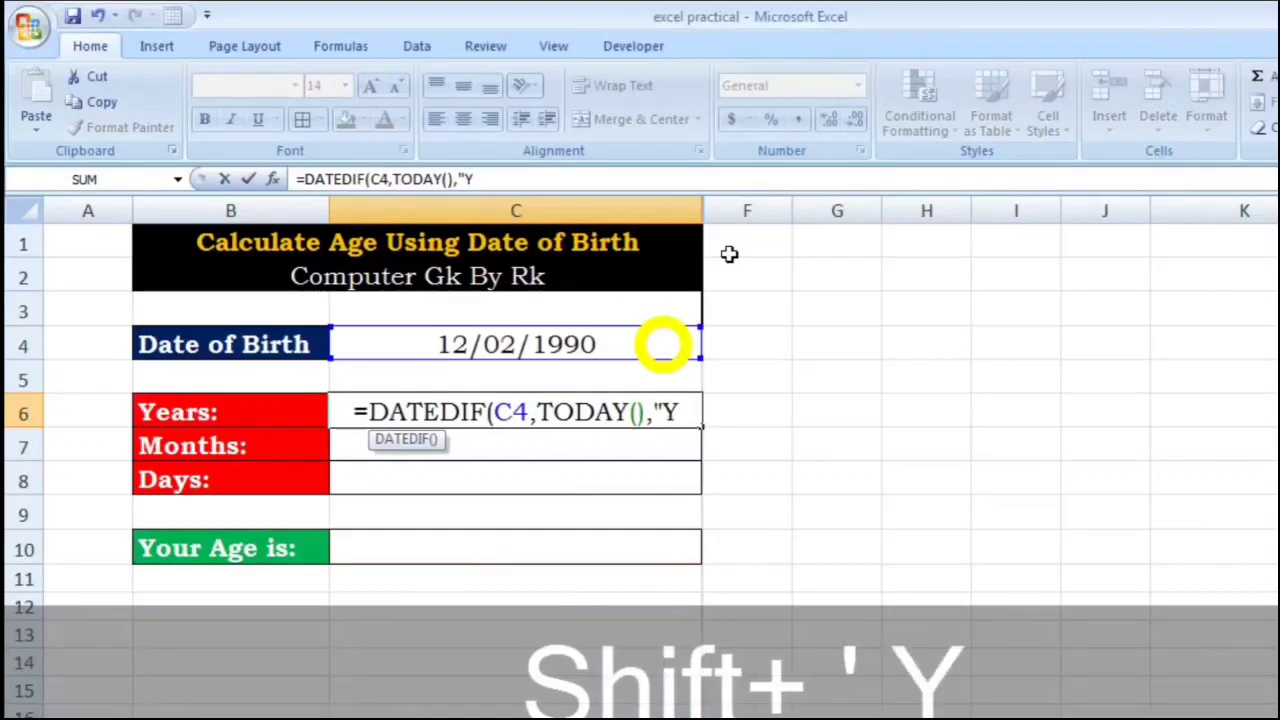
text("))
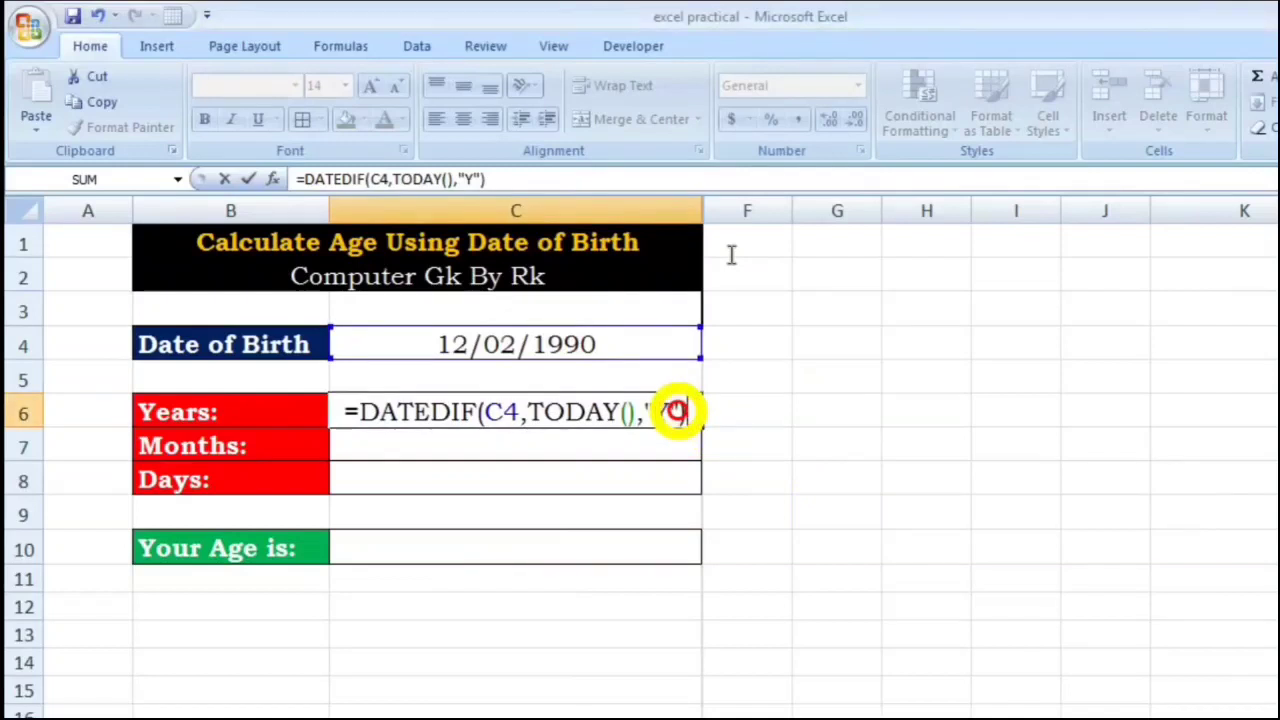
key(Return)
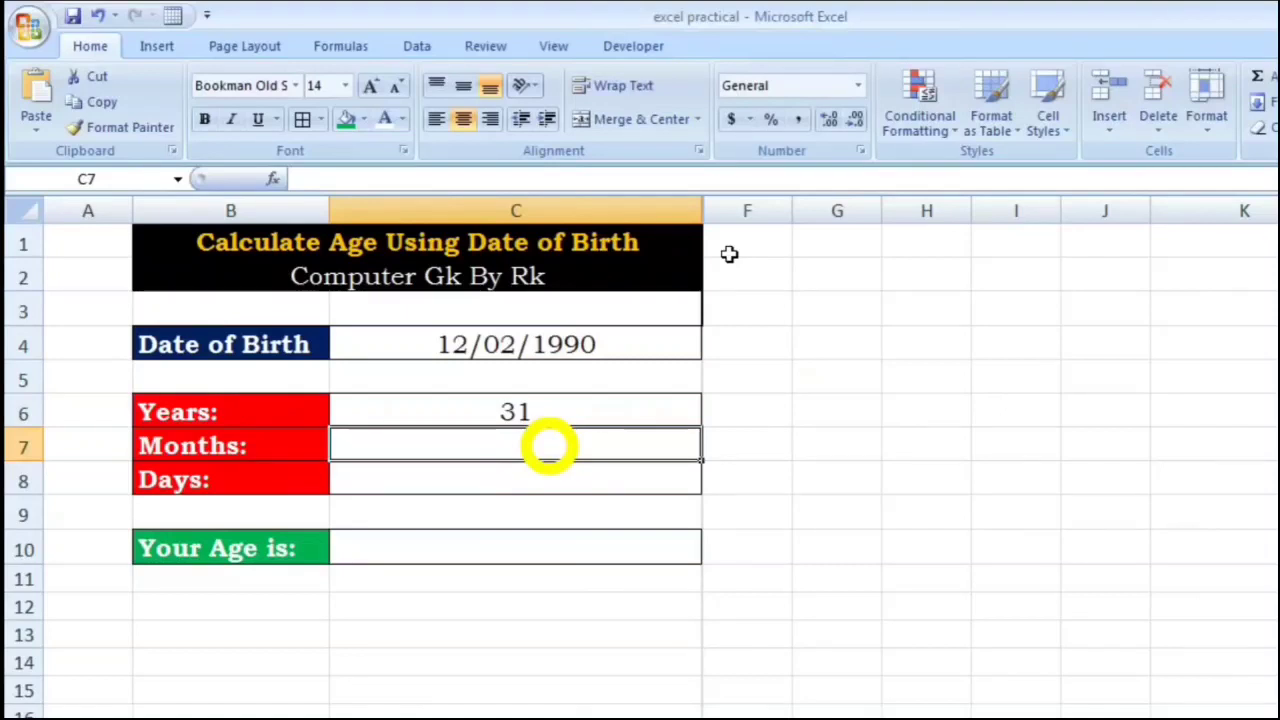
Enter the formula =DATEDIF(C4,TODAY(),"M") in C7 to calculate the months since the date of birth.
text(=)
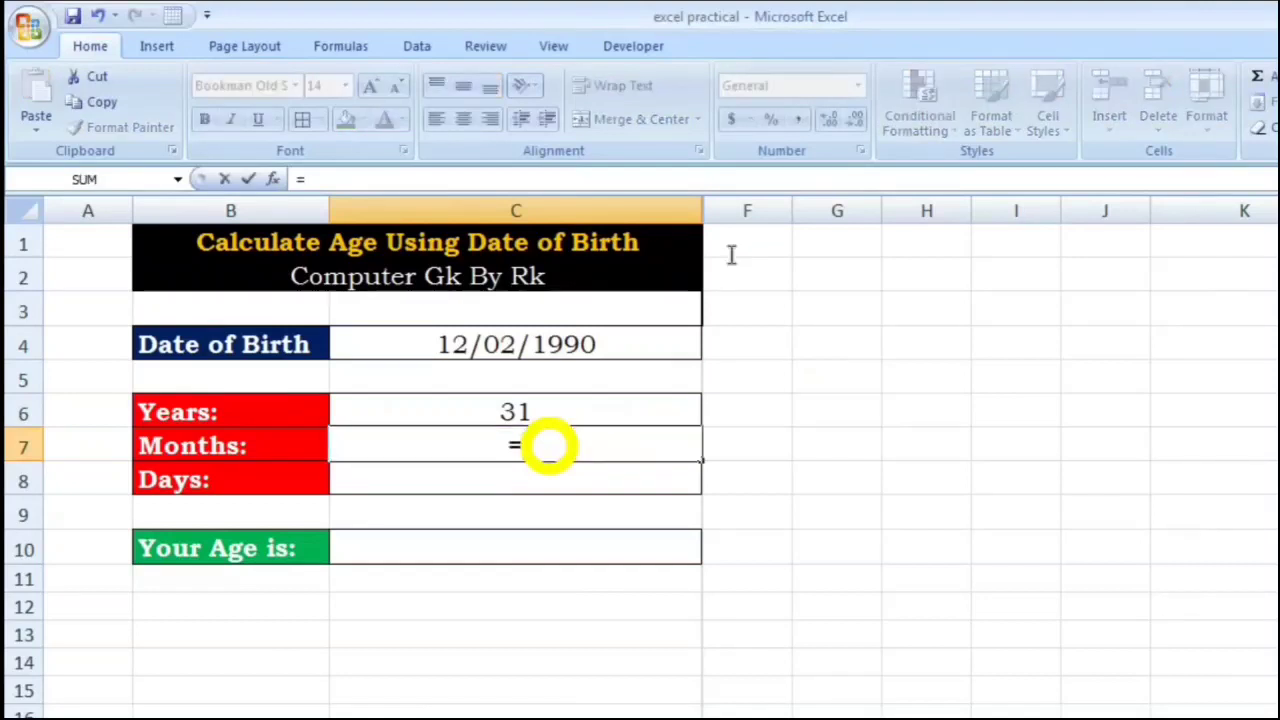
text(DATE)
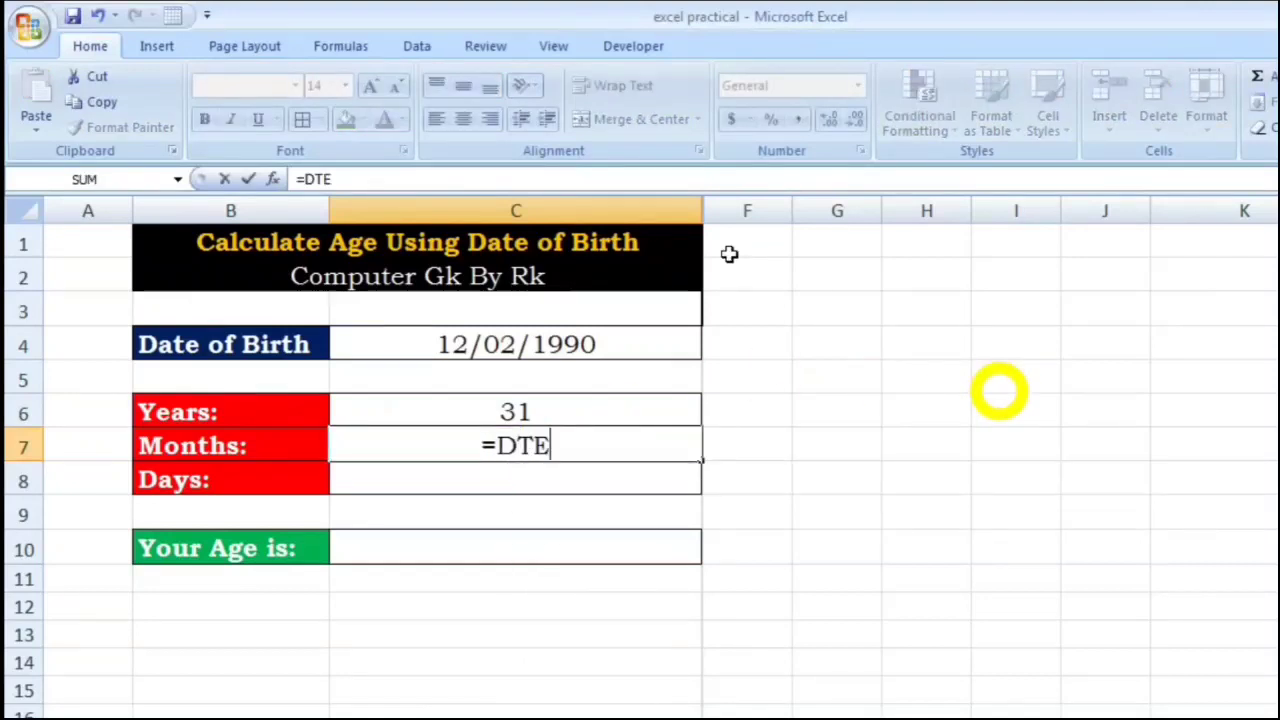
key(BackSpace)
key(BackSpace)
text(ATE)
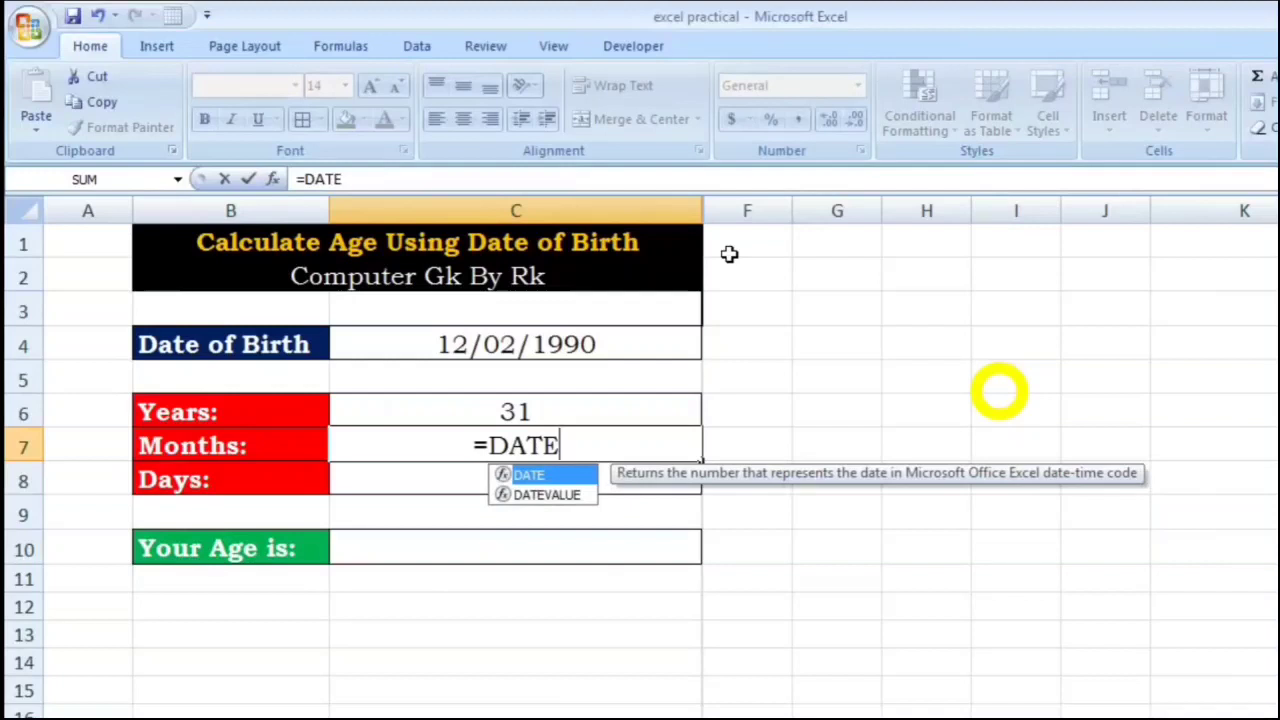
text(DIF()
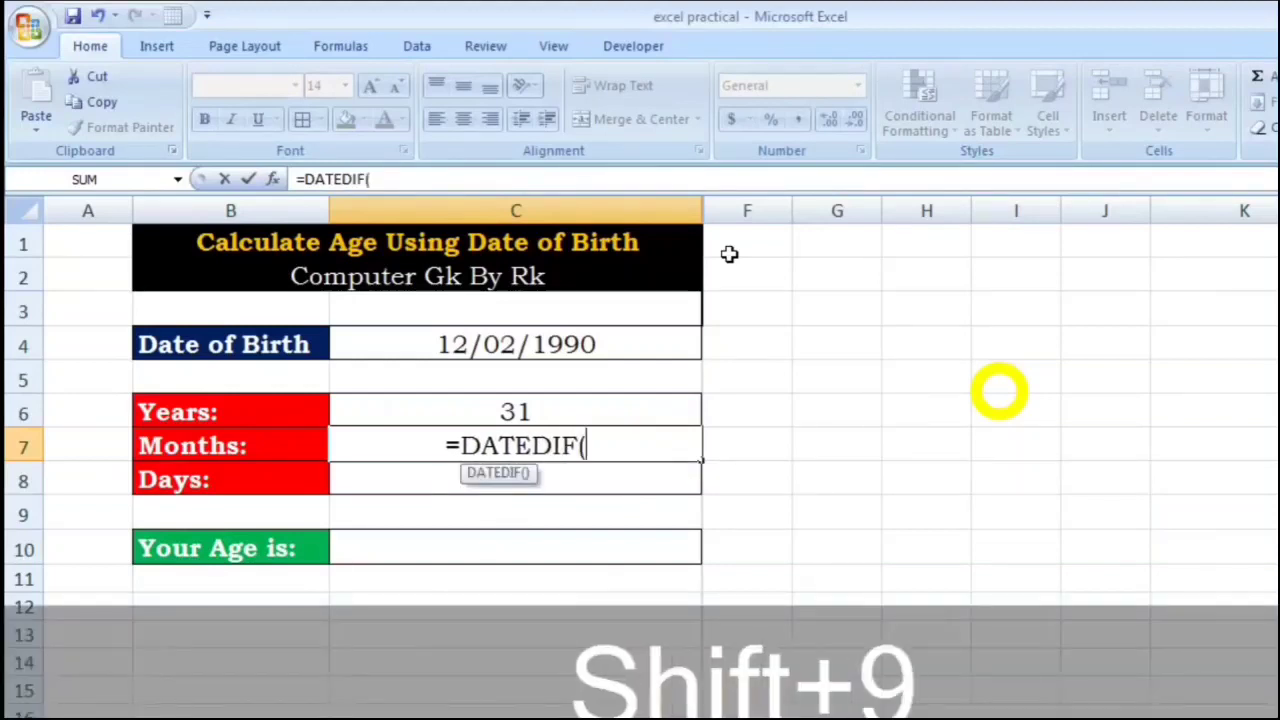
click(650, 345)
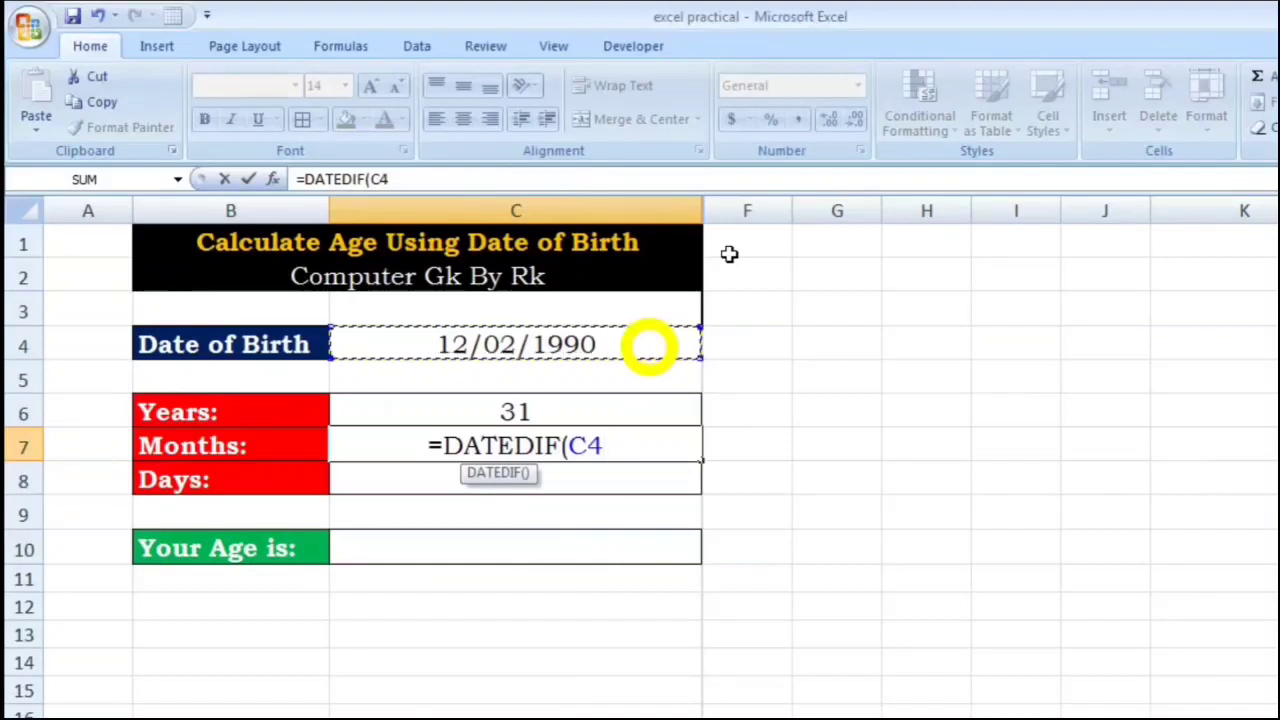
text(,TODAY)
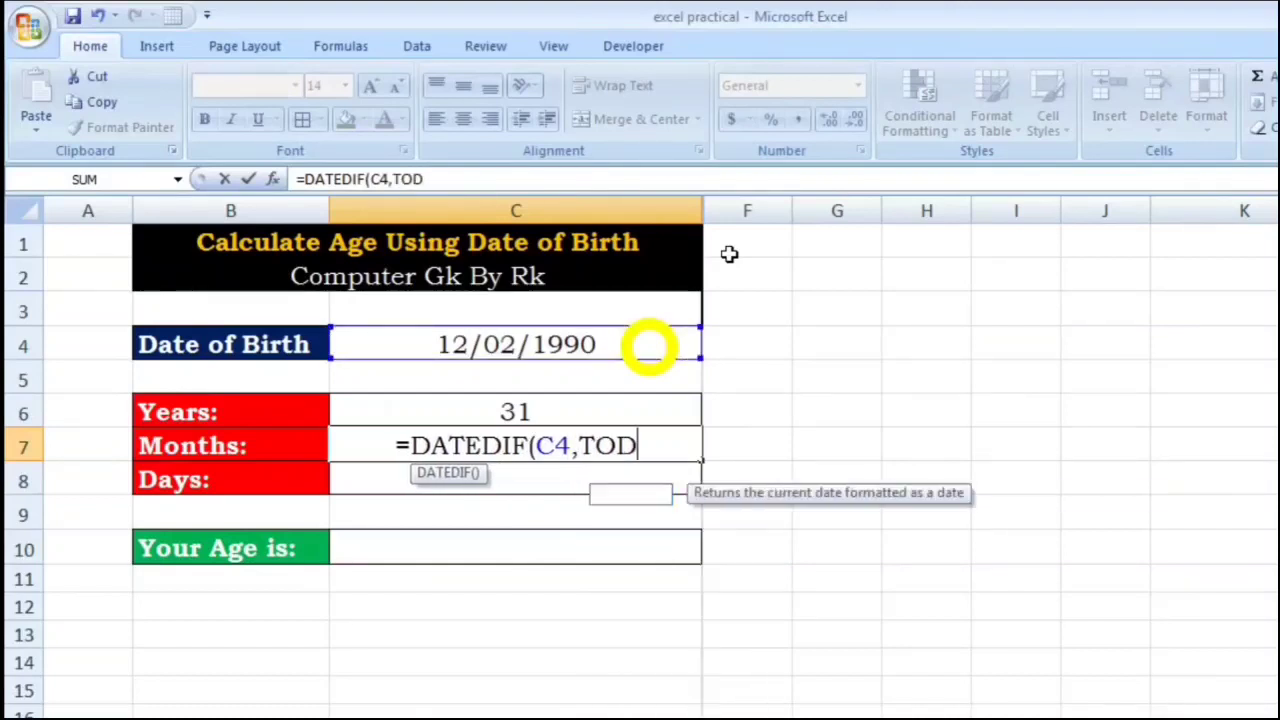
text(()
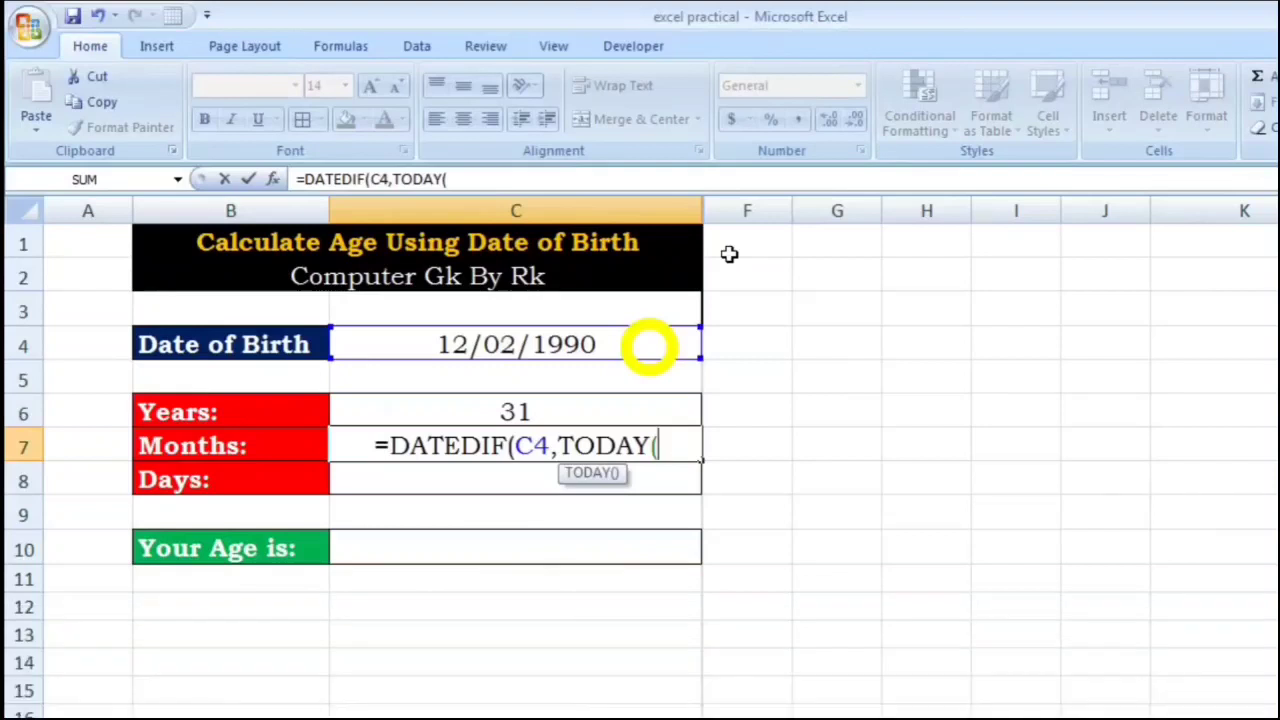
text(())
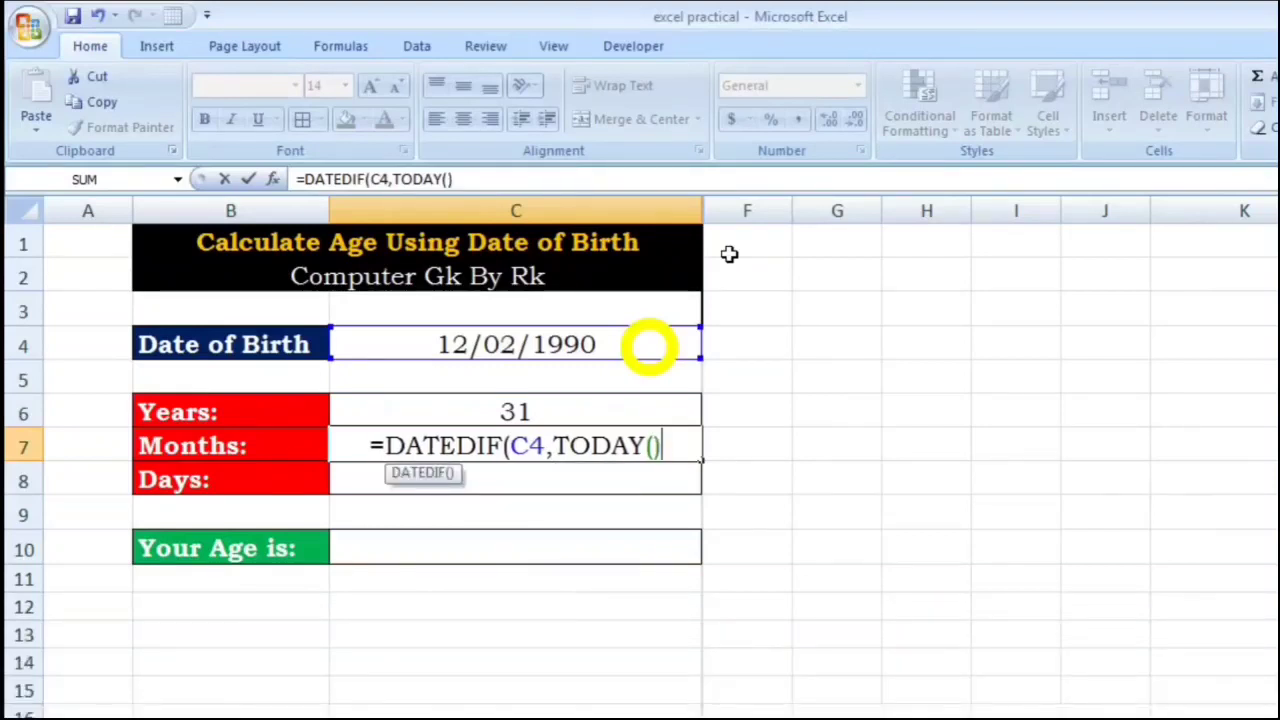
text(,)
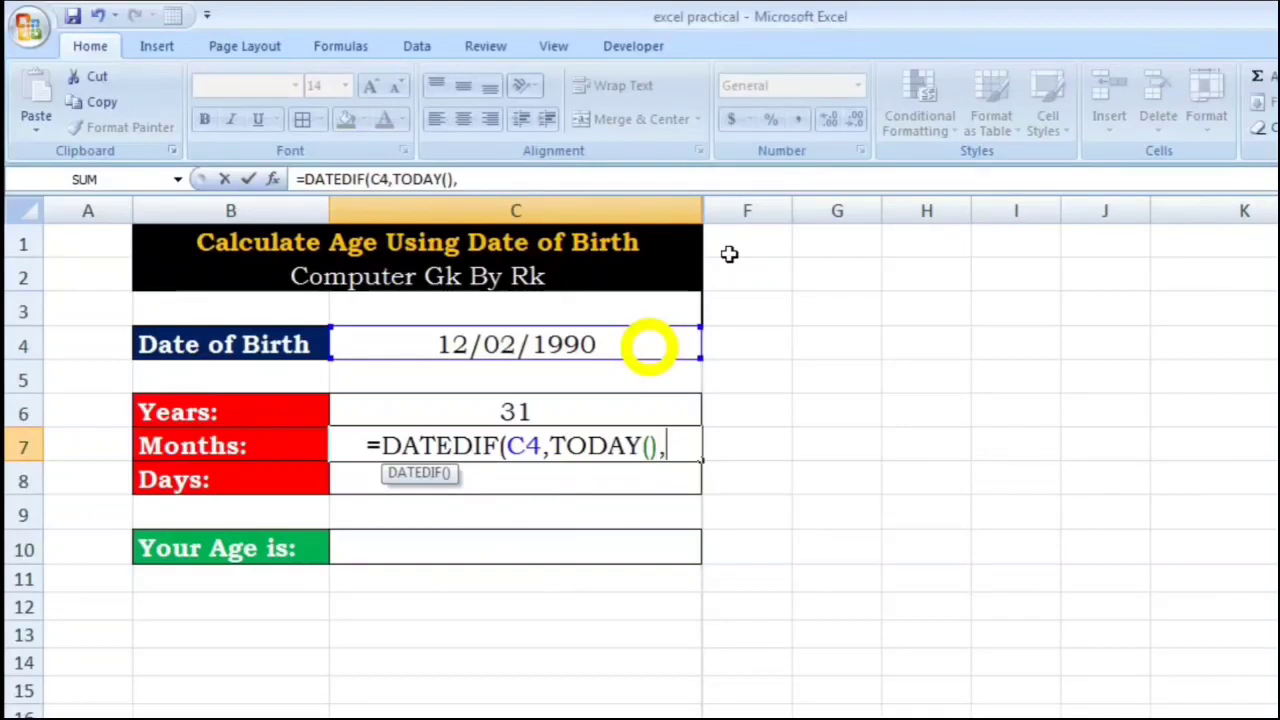
text(")
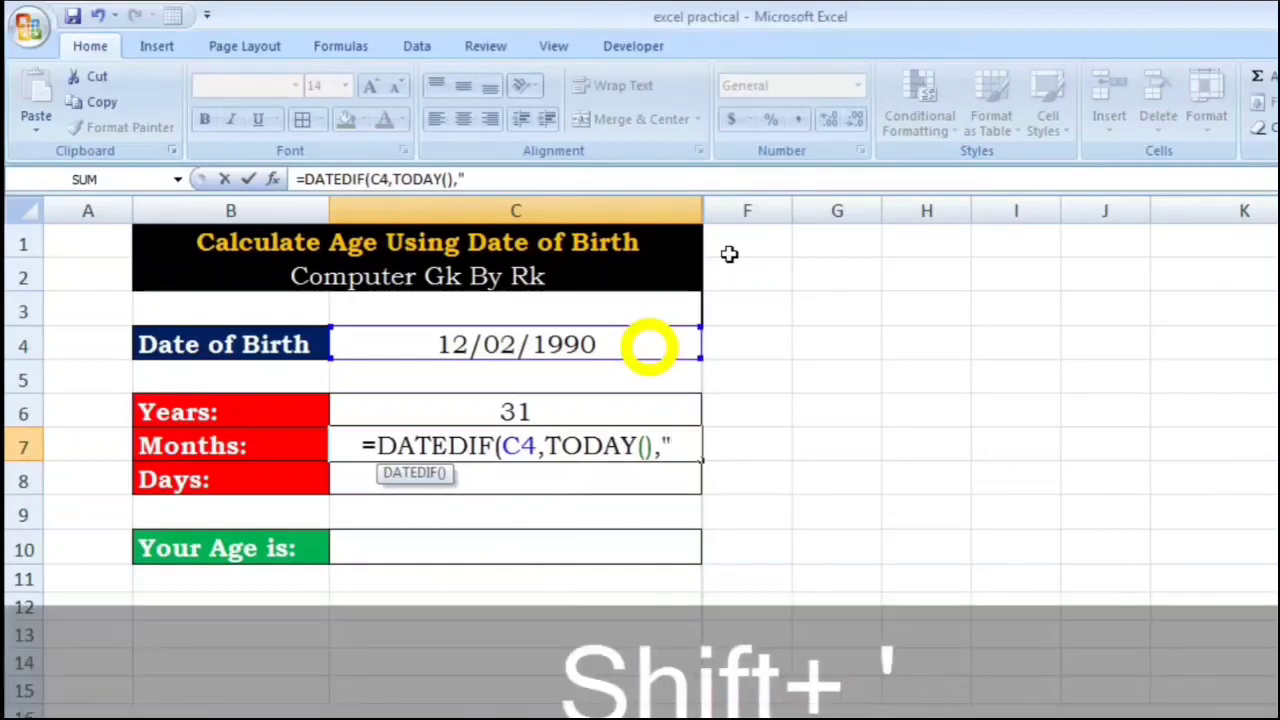
text(M"))
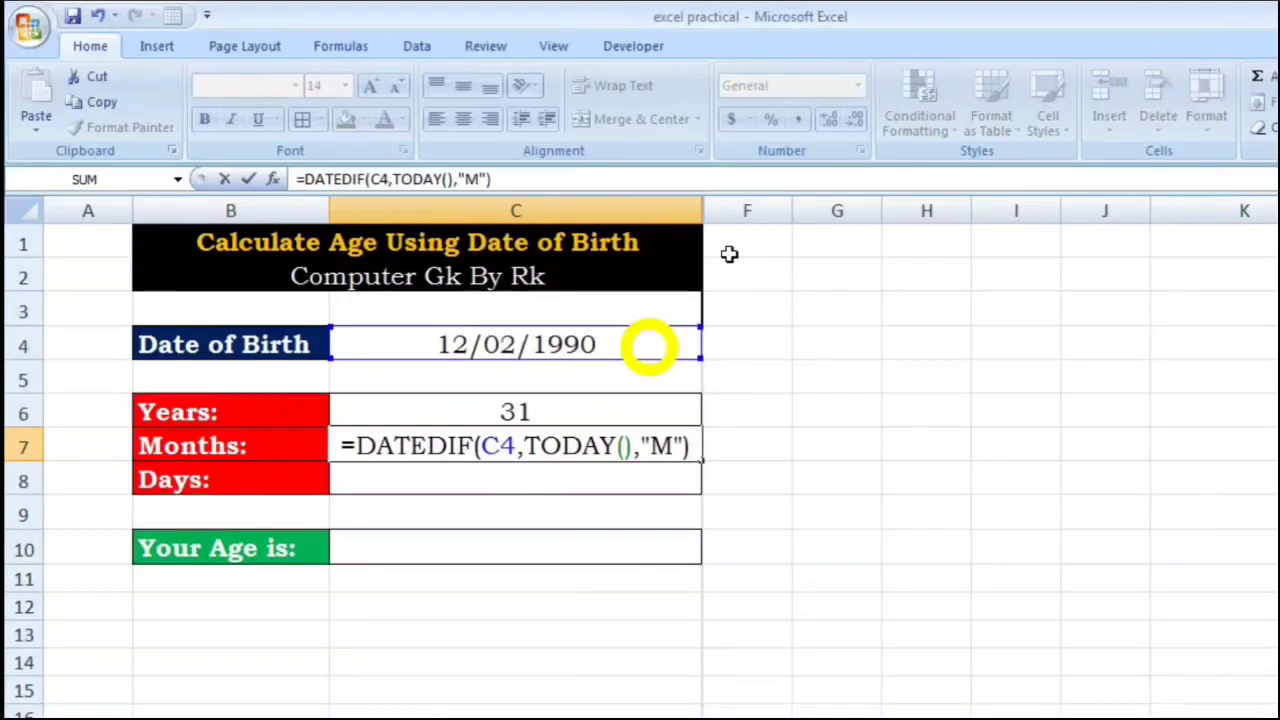
key(Return)
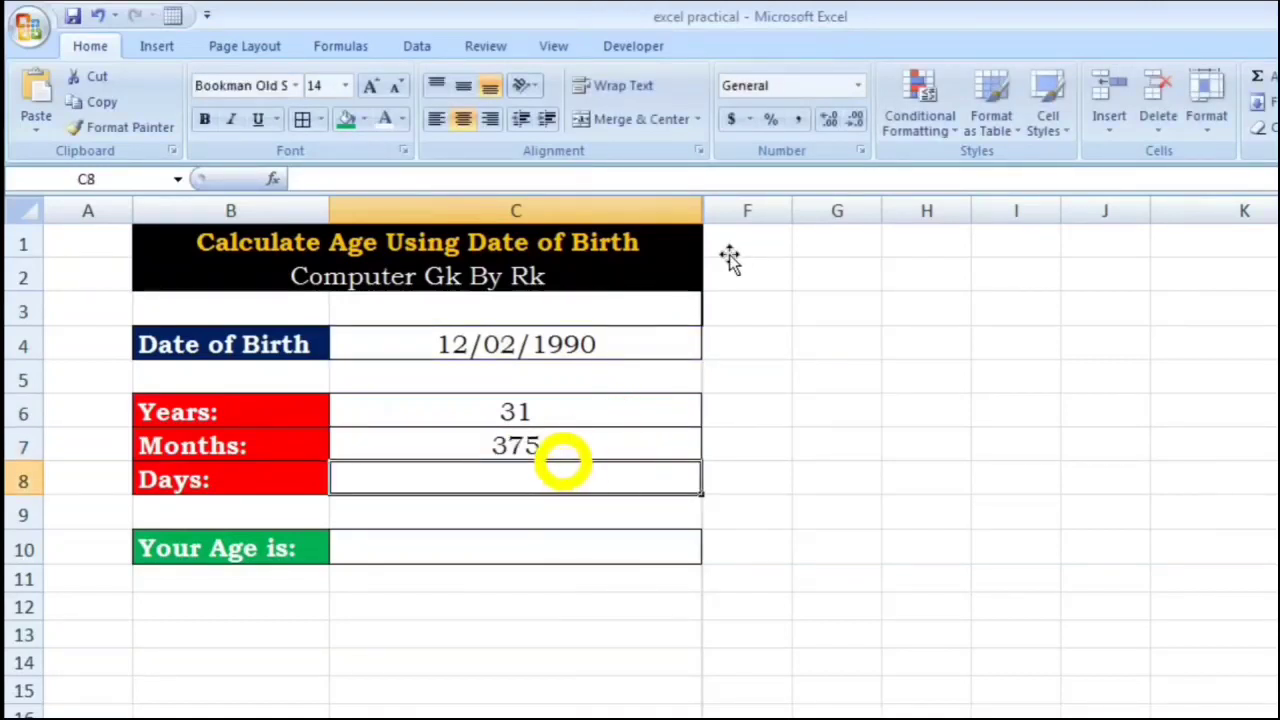
Change the unit in the C7 formula to "YM" so it counts only the months beyond the completed years.
click(560, 451)
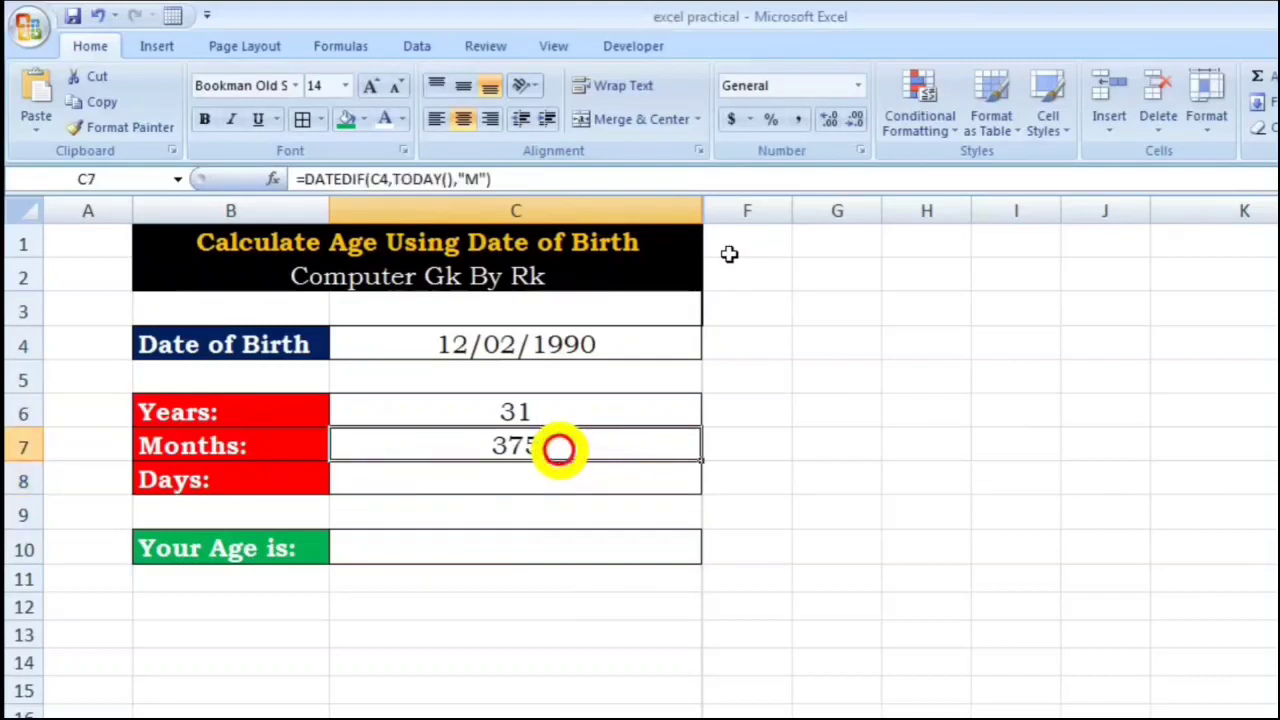
double_click(560, 451)
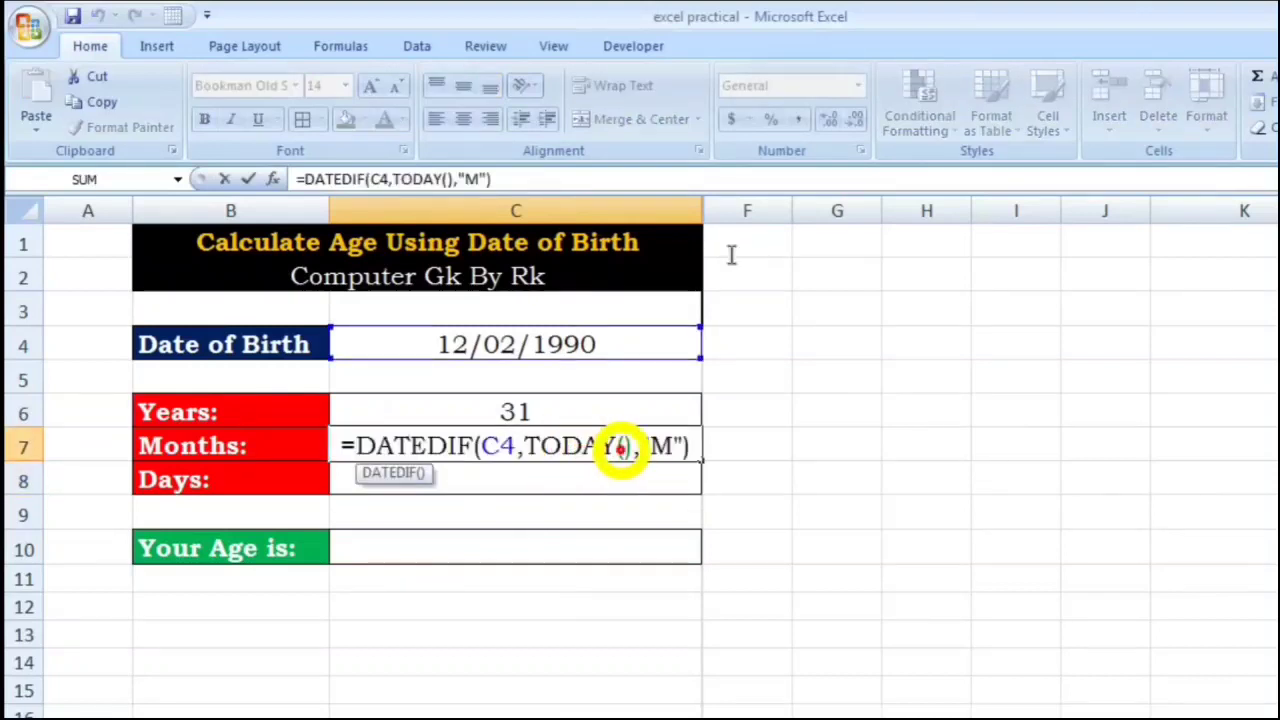
click(651, 447)
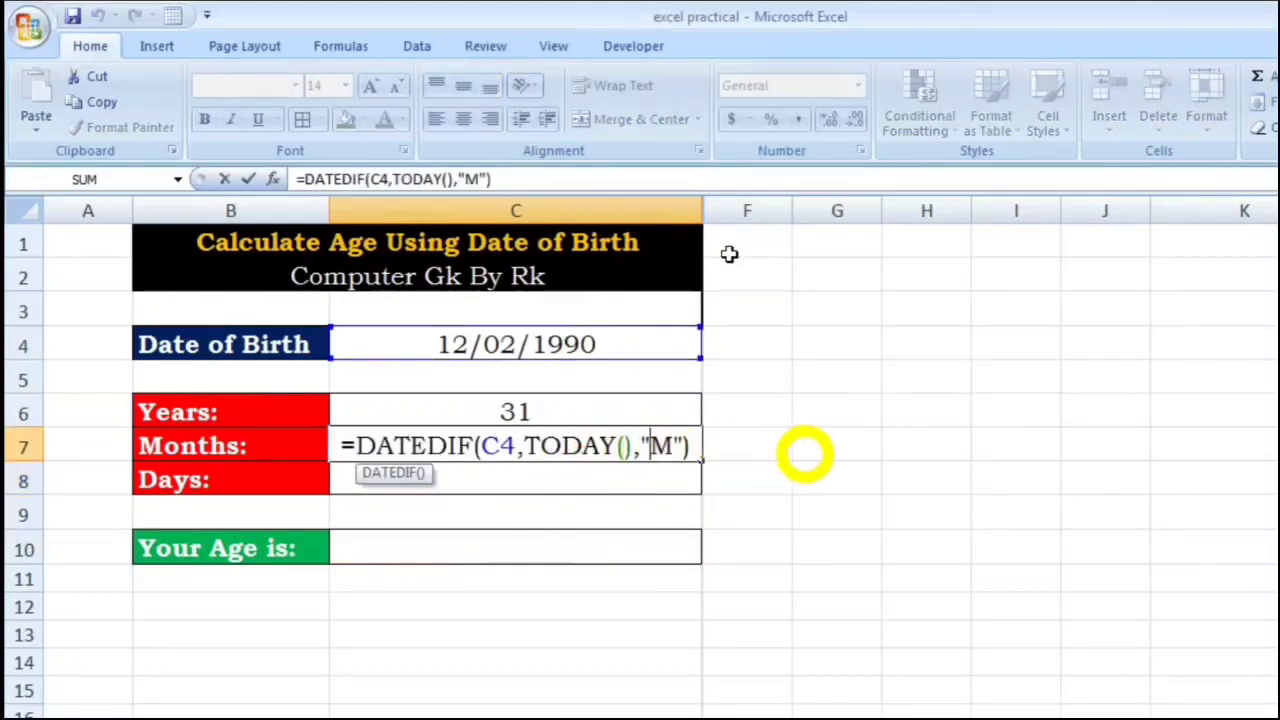
text(Y)
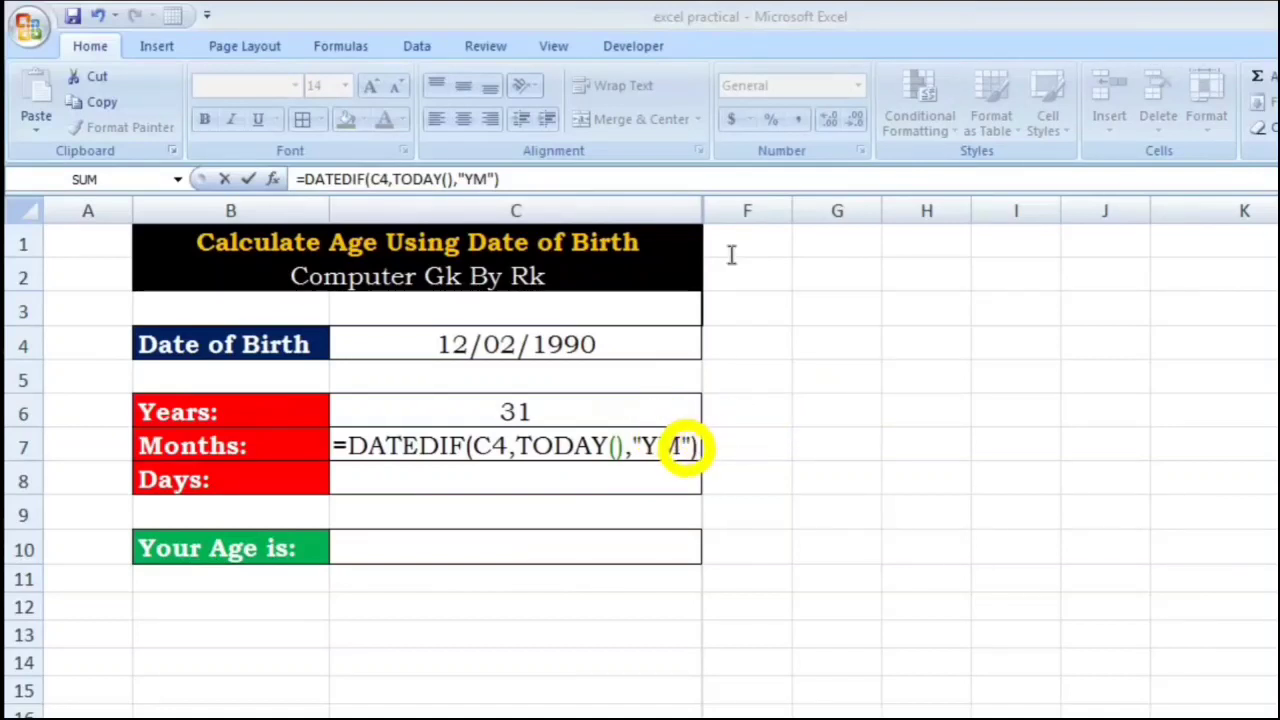
key(Return)
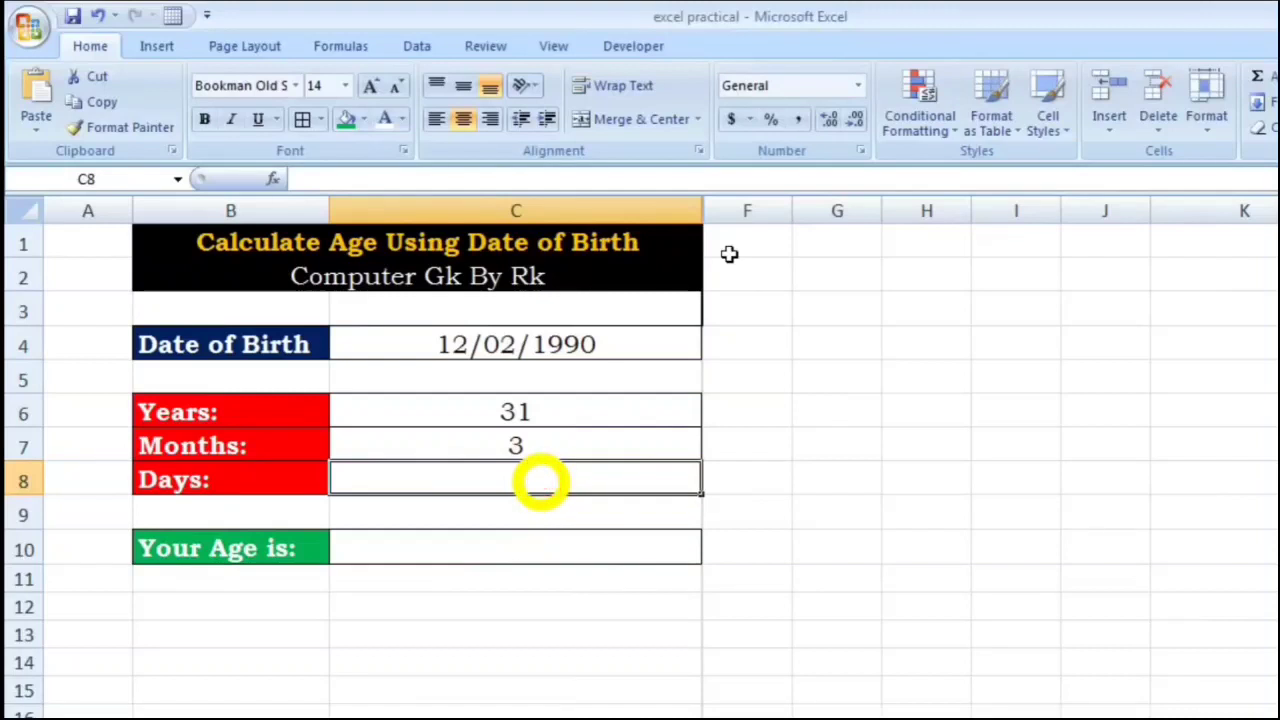
Enter the formula =DATEDIF(C4,TODAY(),"D") in C8 to calculate the days since the date of birth.
text(=)
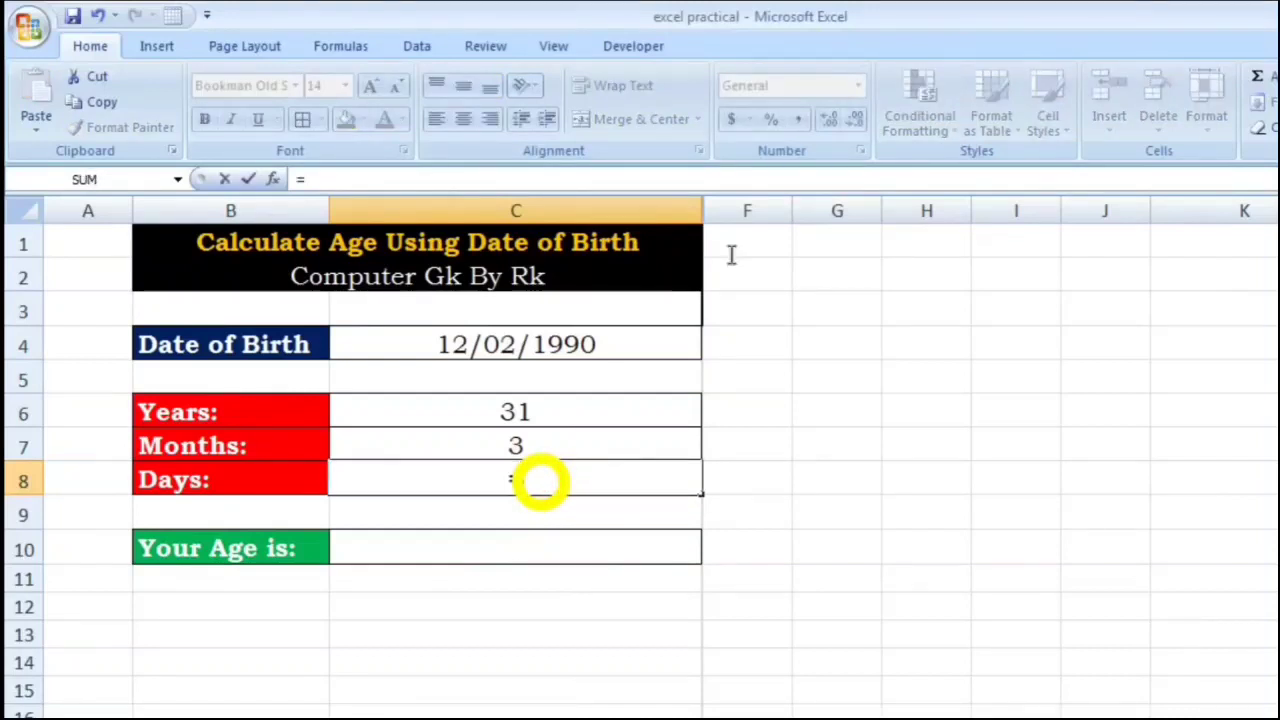
text(DATE)
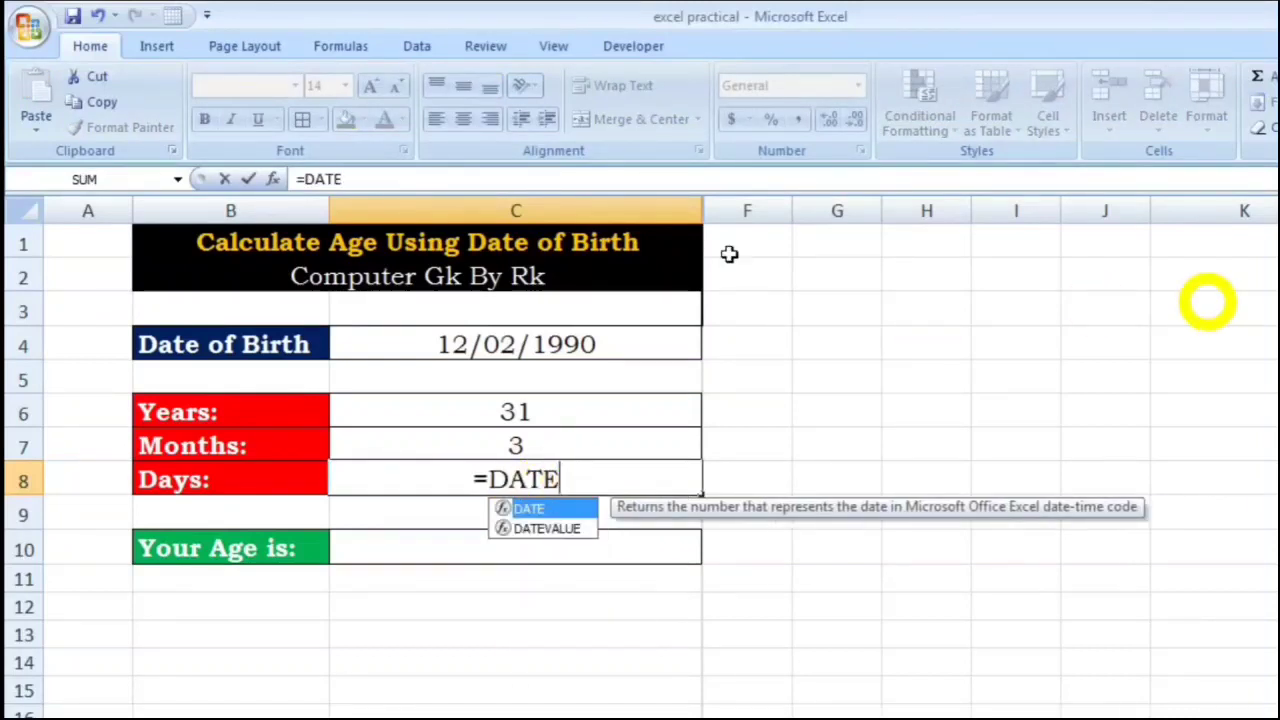
text(DIF()
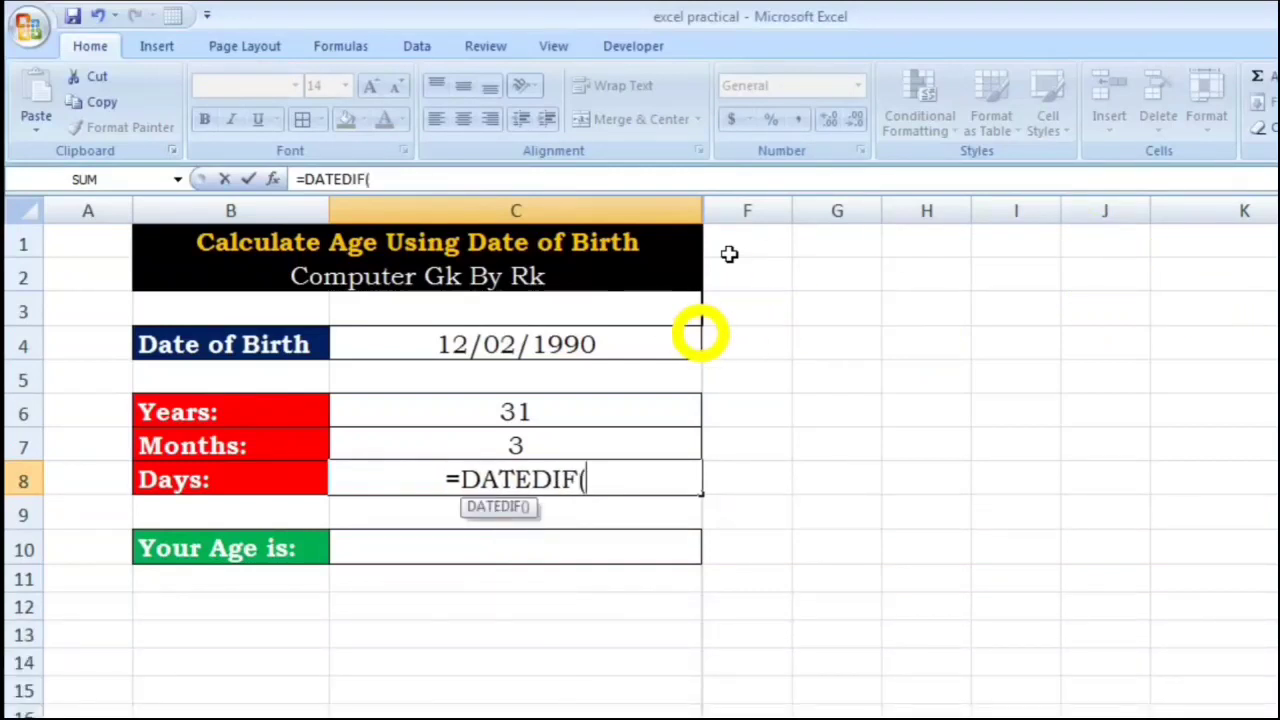
click(668, 342)
text(,)
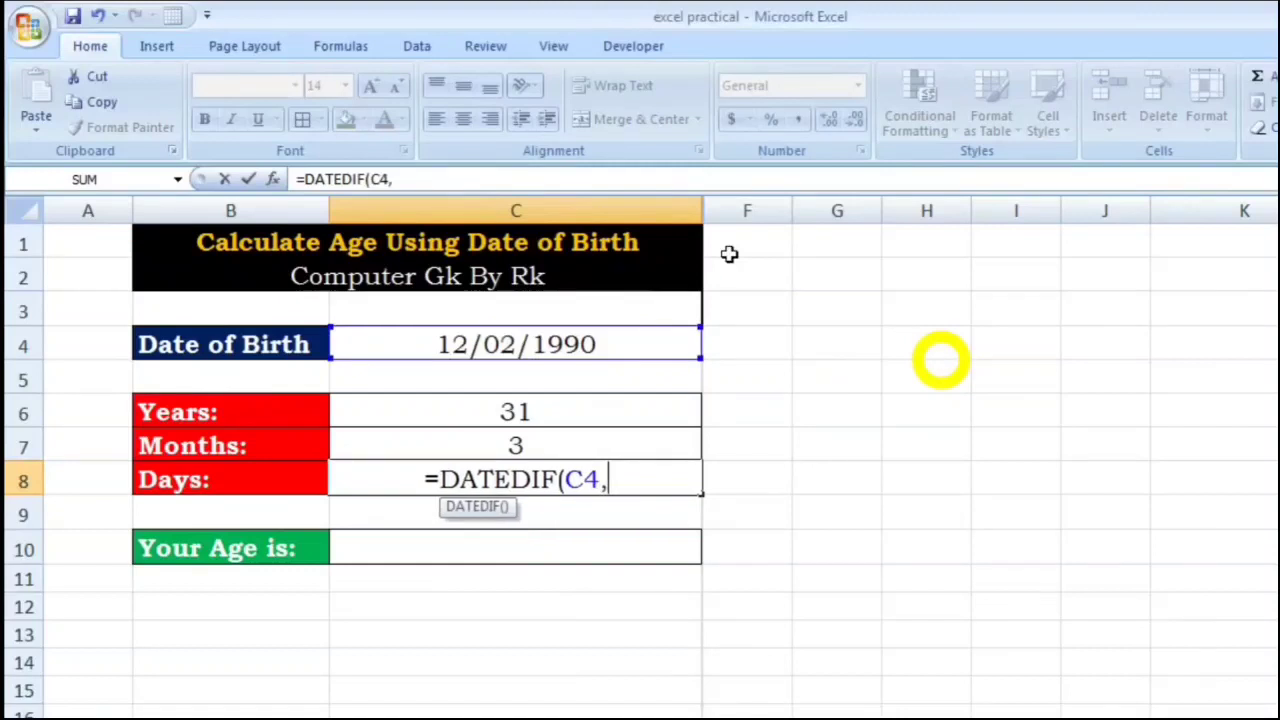
text(TODAY())
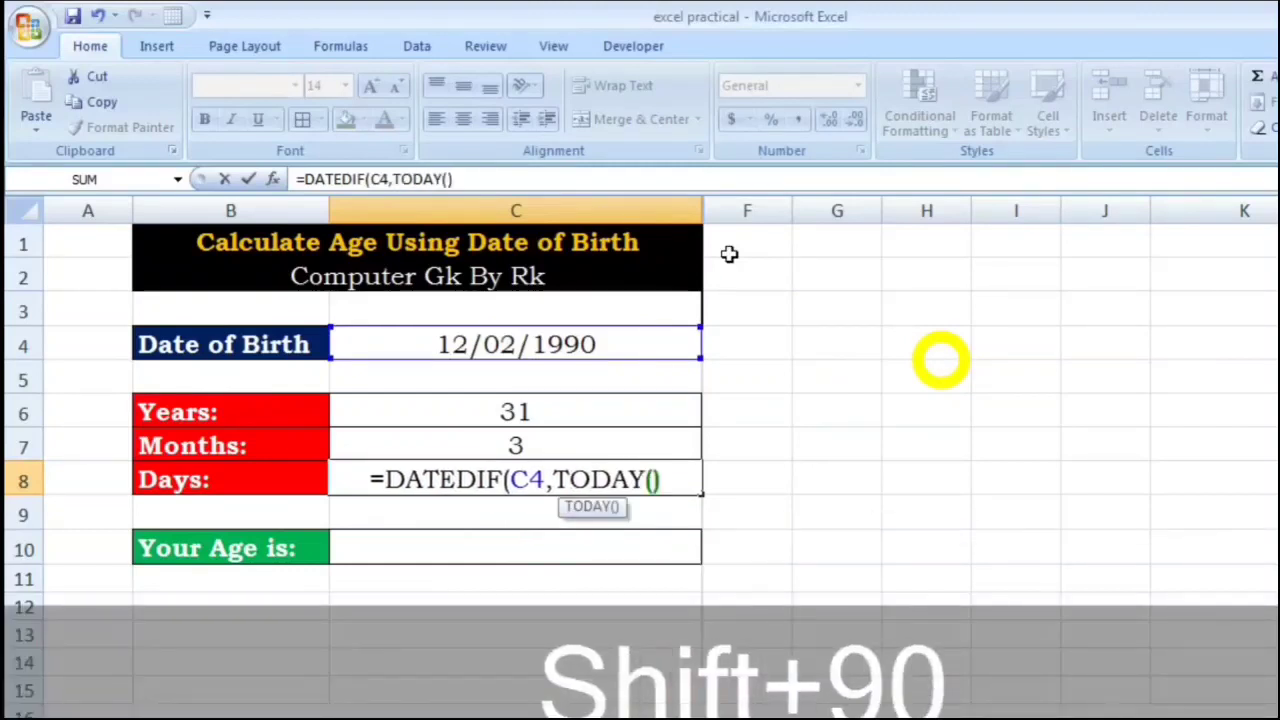
text(,)
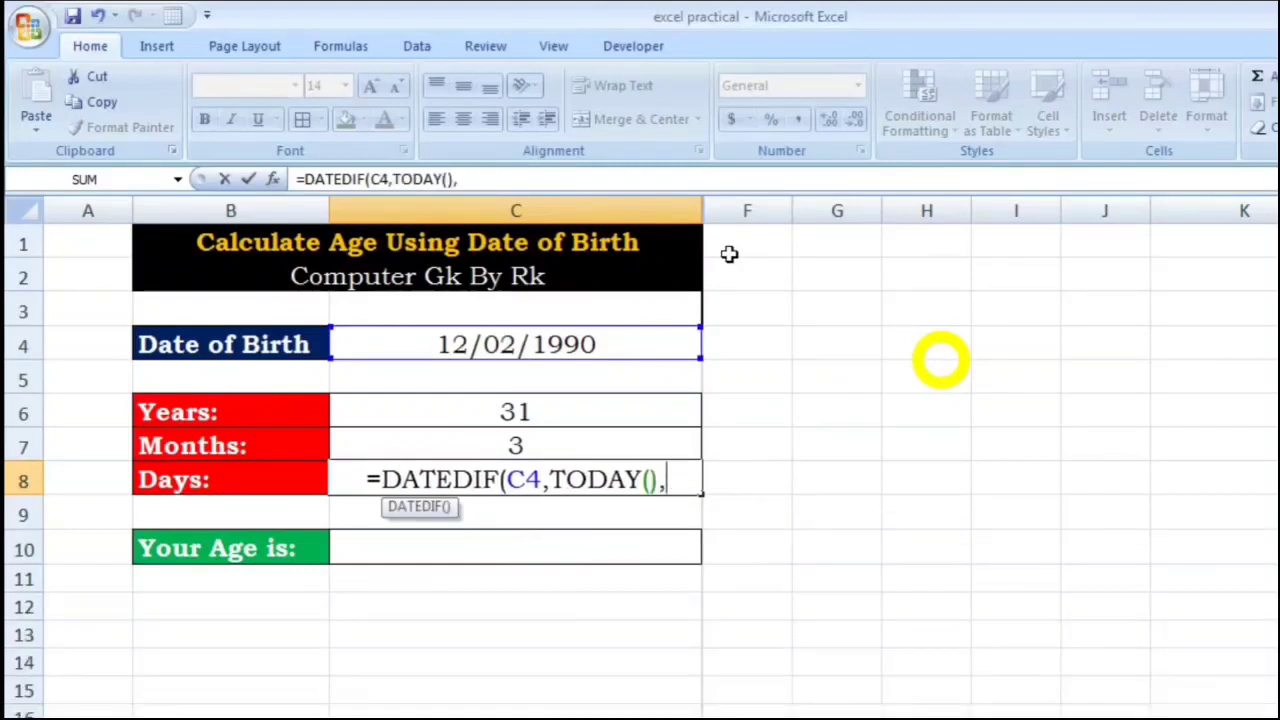
text("D")
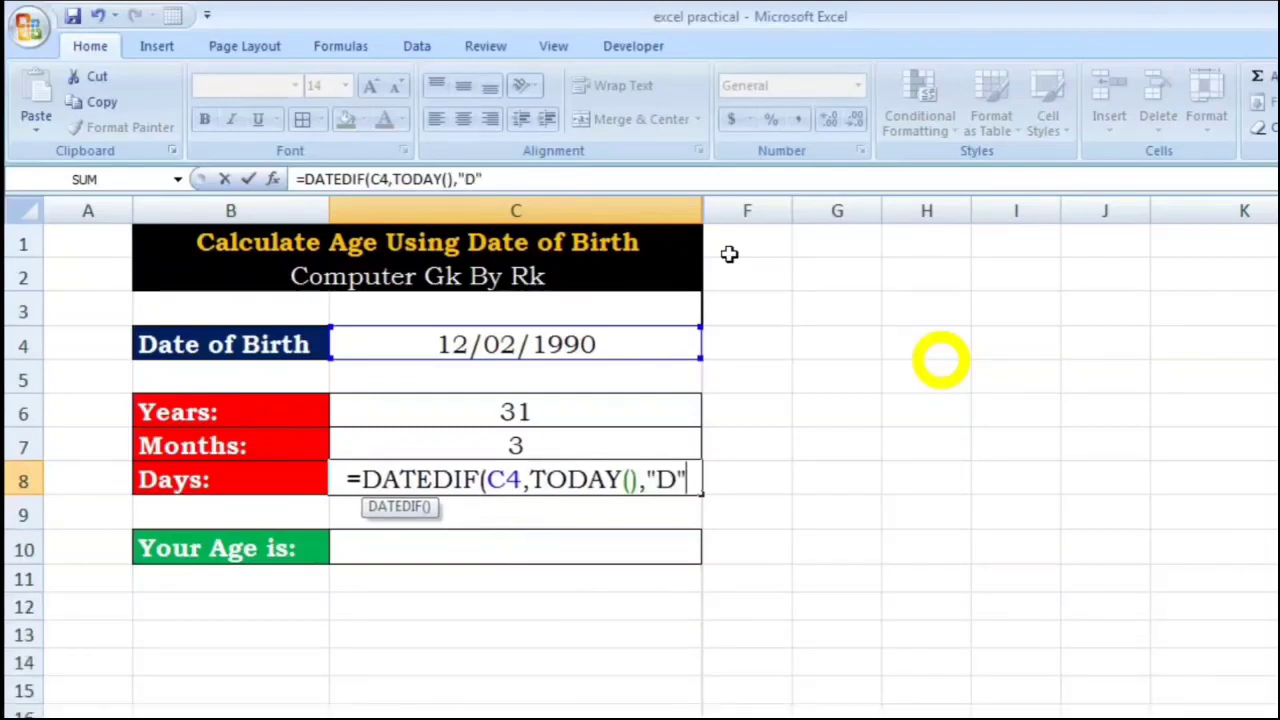
text())
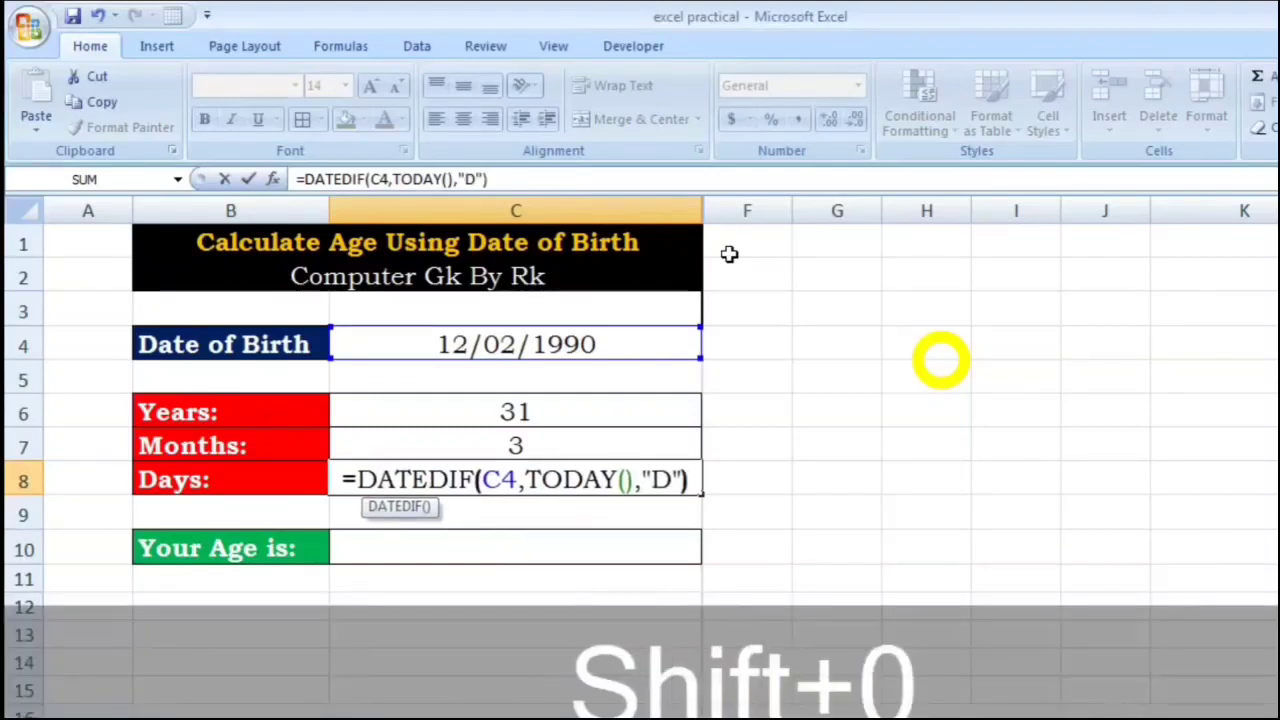
key(Return)
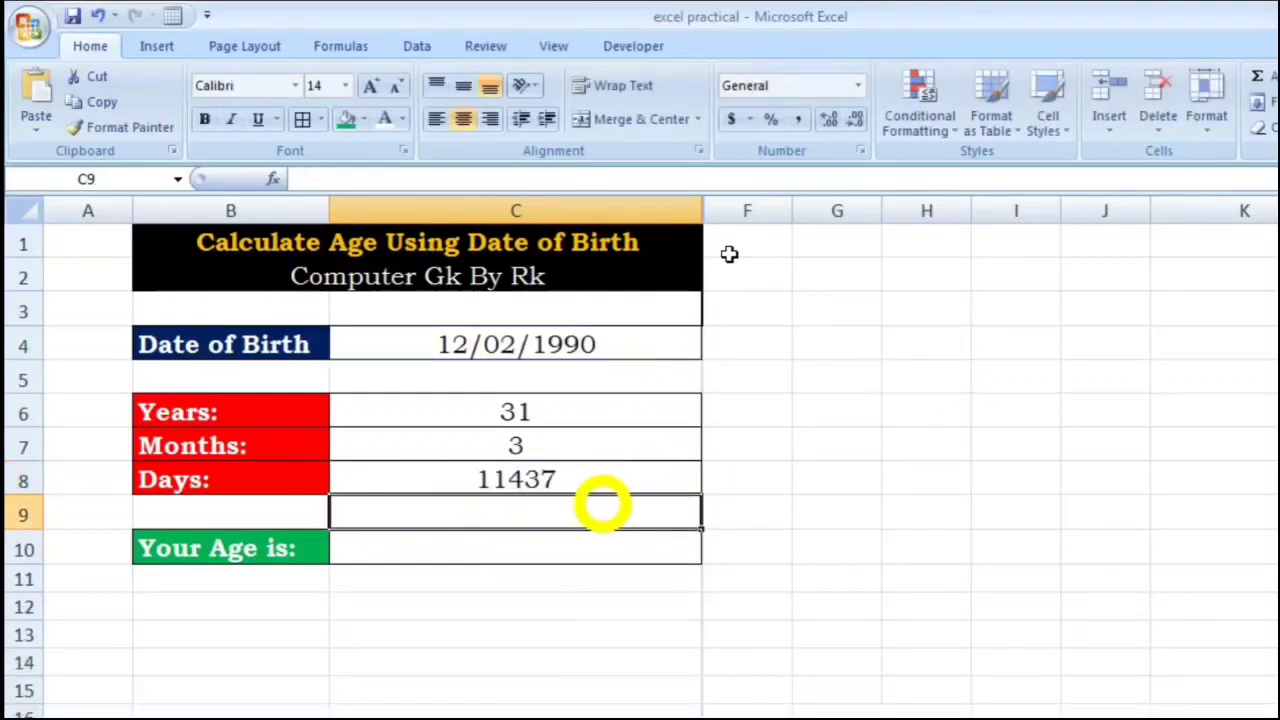
Change the unit in the C8 formula to "MD" so it counts only the days beyond the completed months.
click(591, 480)
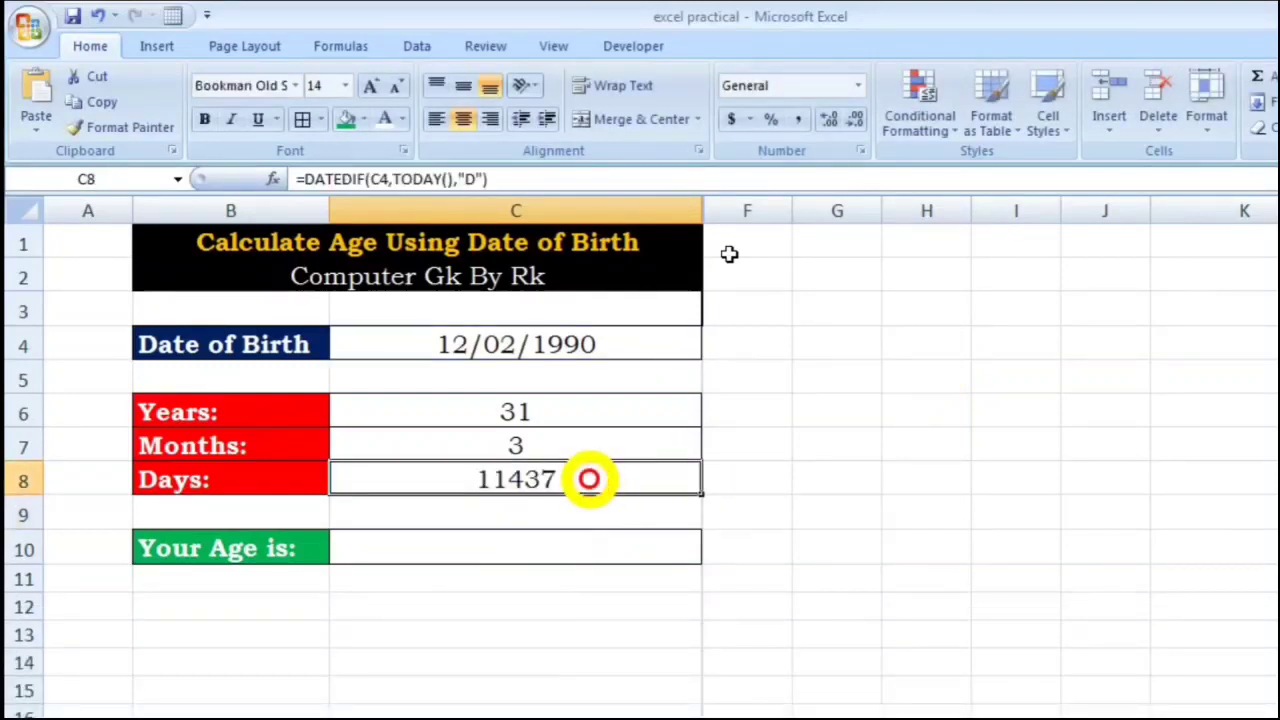
double_click(591, 480)
click(652, 480)
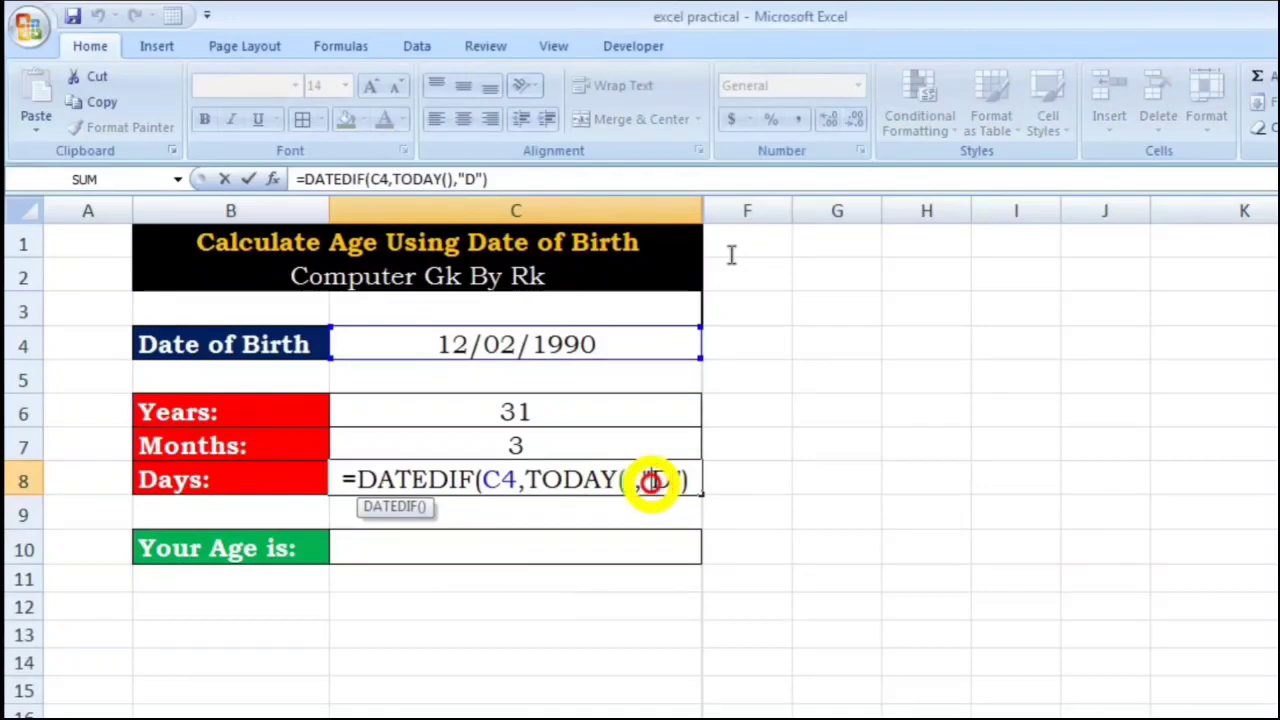
text(Y)
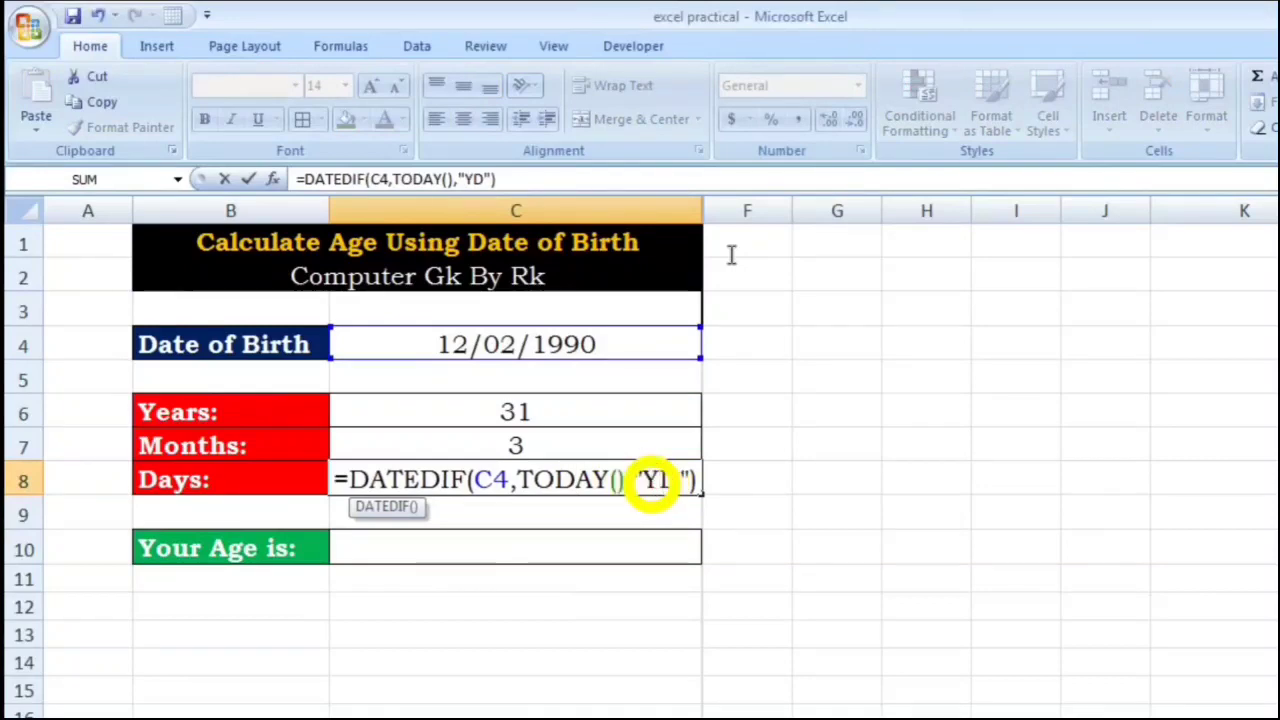
key(BackSpace)
text(M)
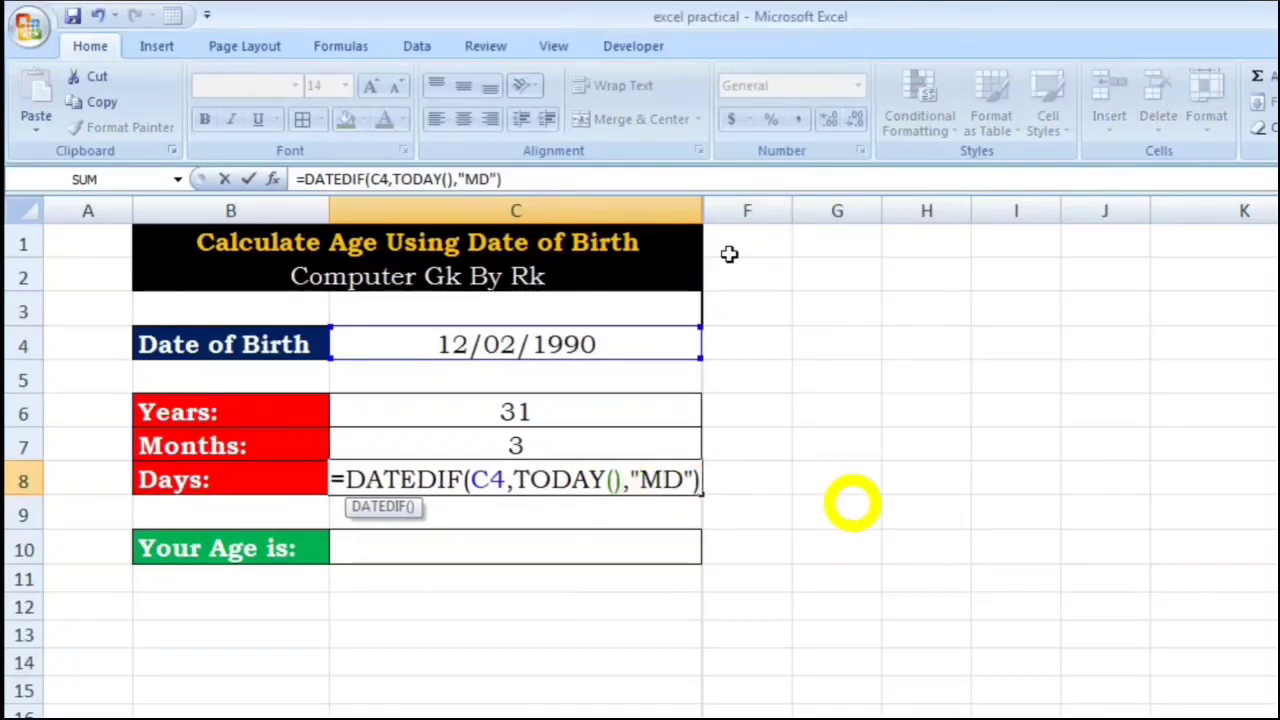
key(Return)
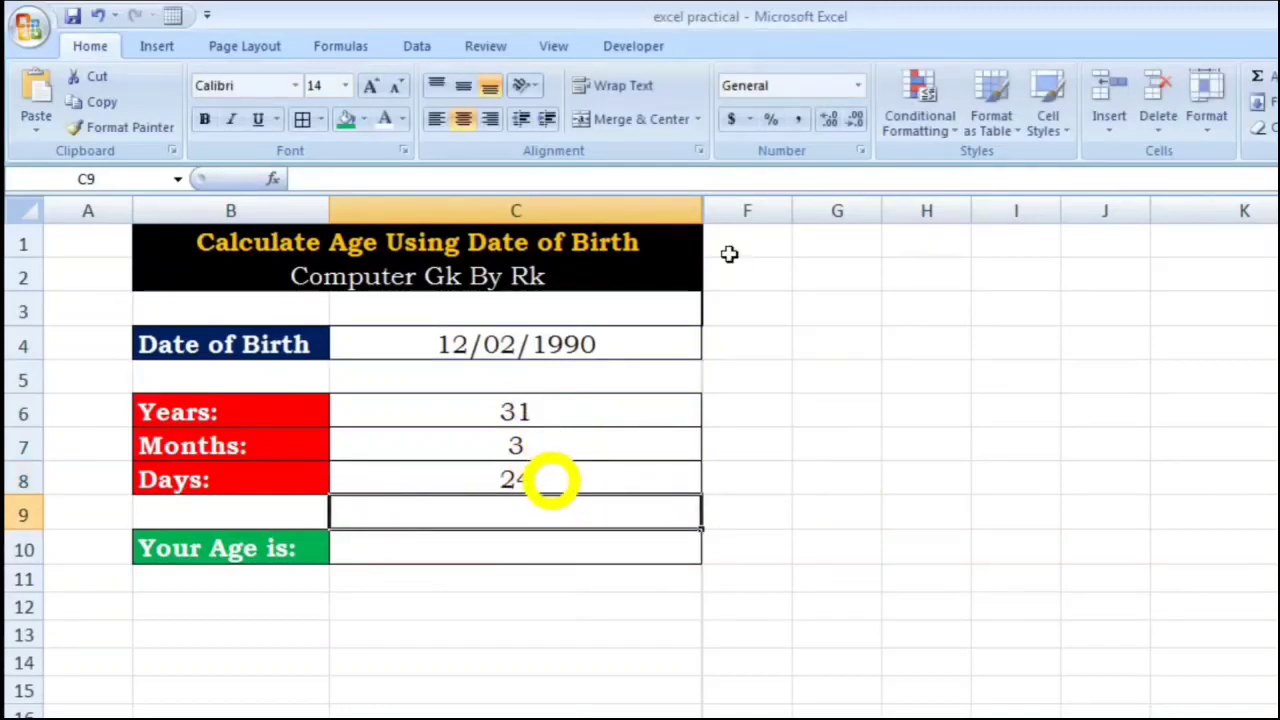
Replace the day and month of the date of birth in C4 with new values.
double_click(466, 343)
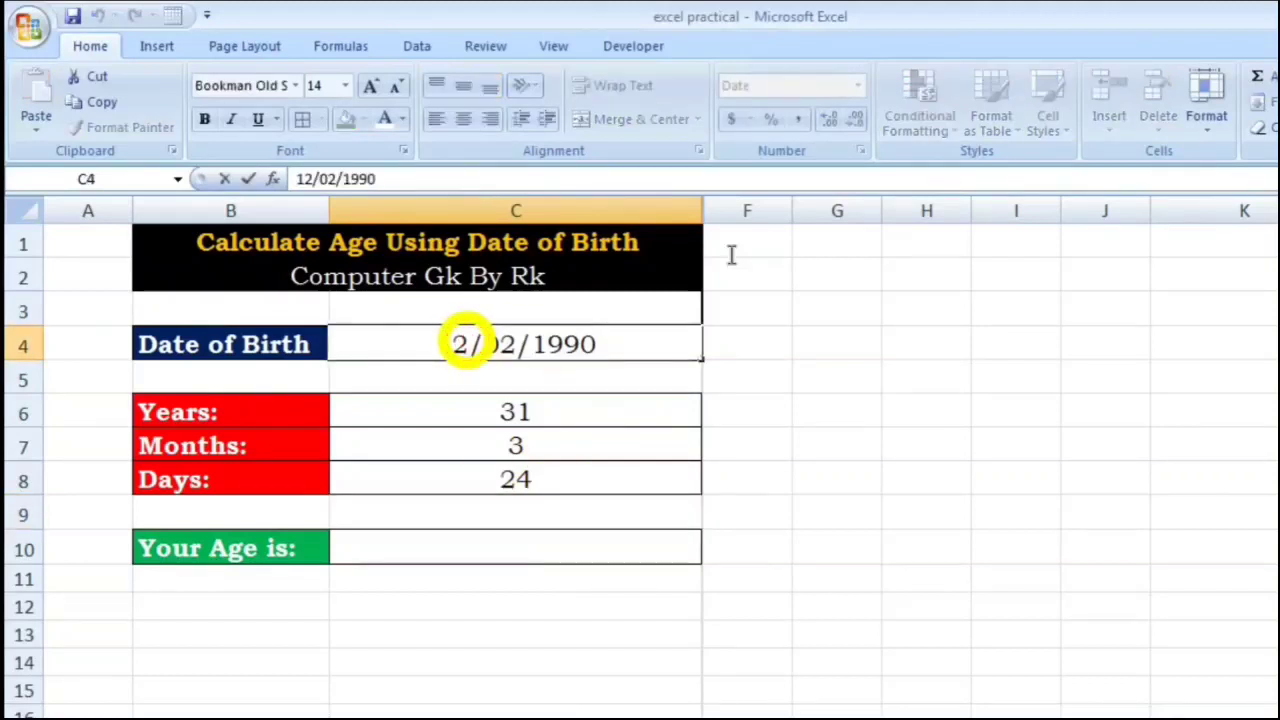
key(BackSpace)
key(BackSpace)
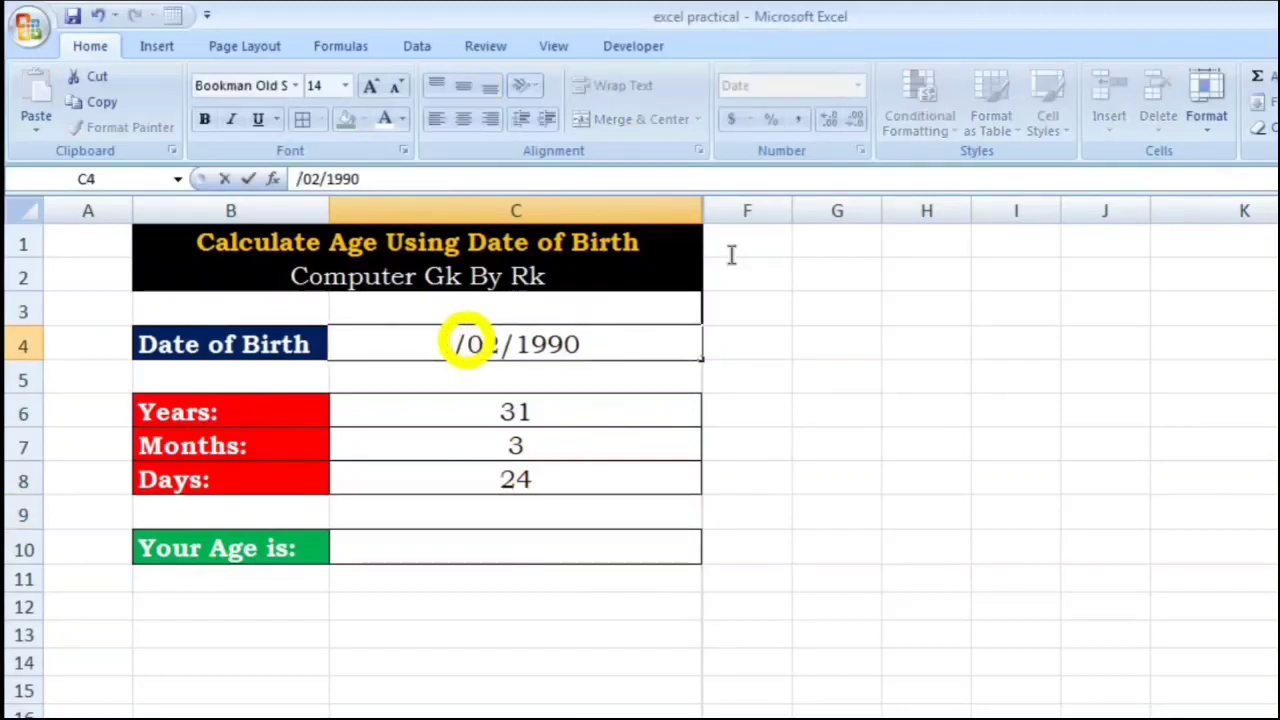
text(18)
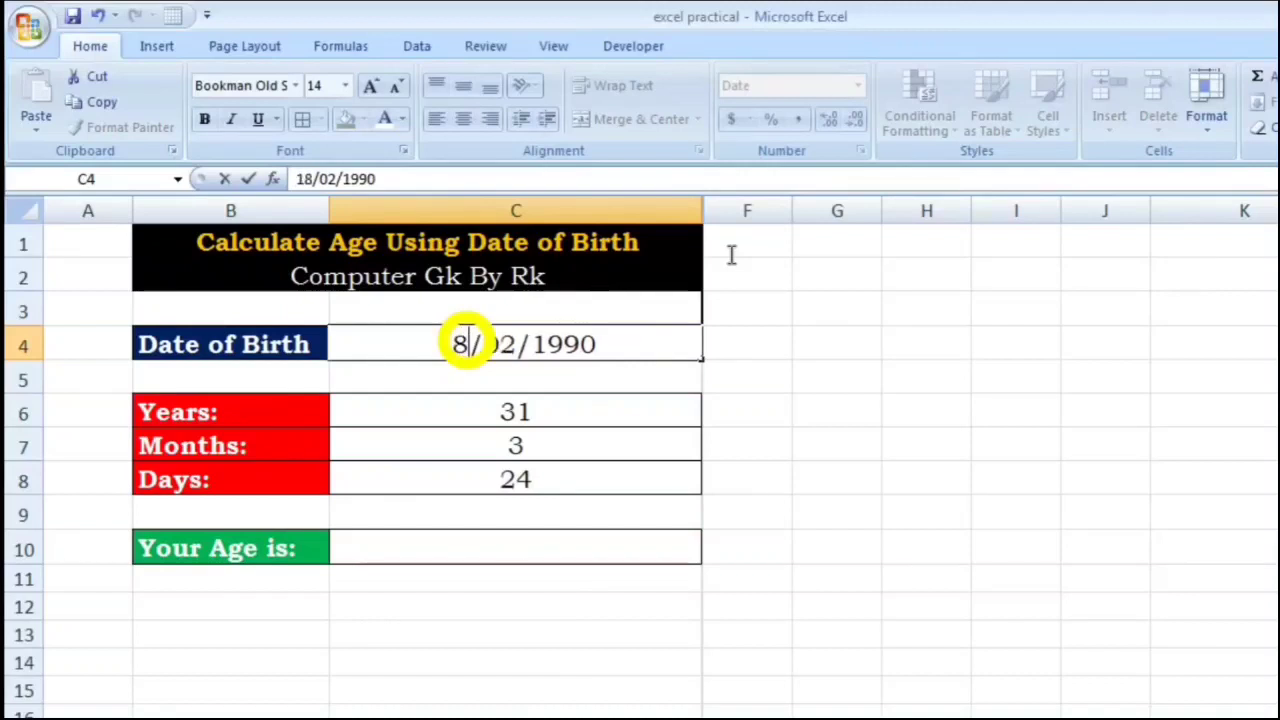
click(514, 344)
key(BackSpace)
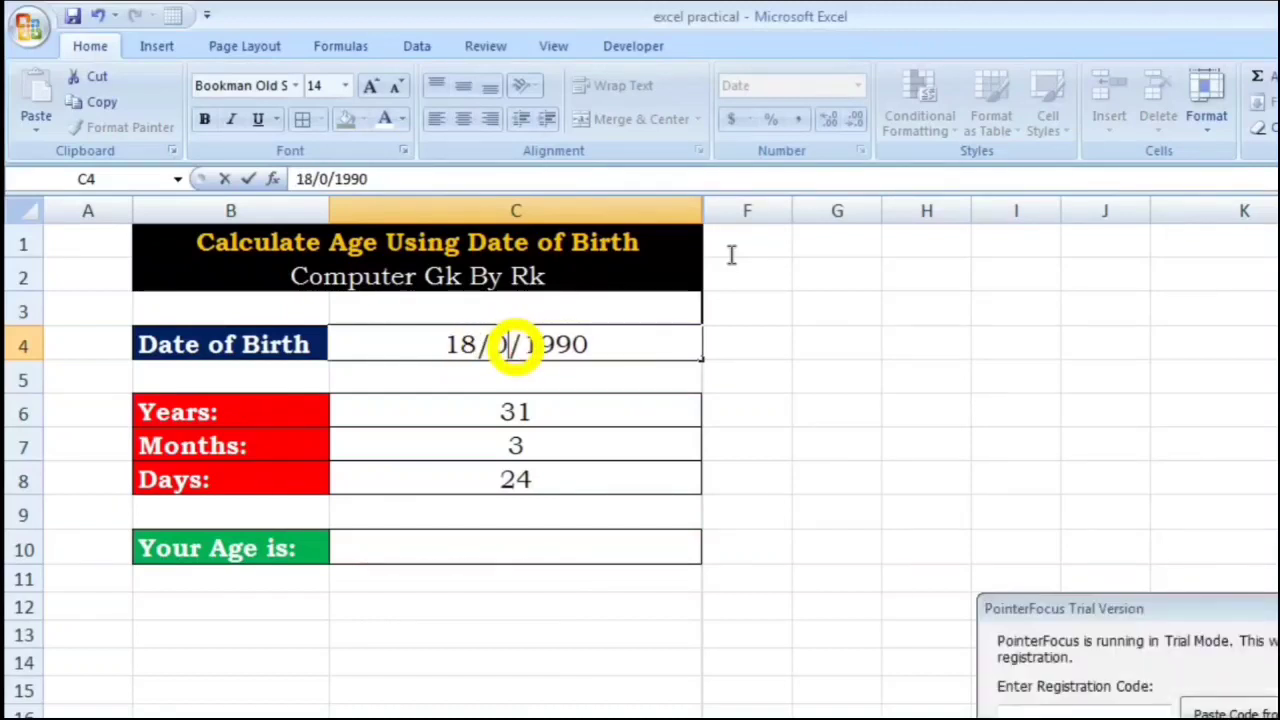
key(BackSpace)
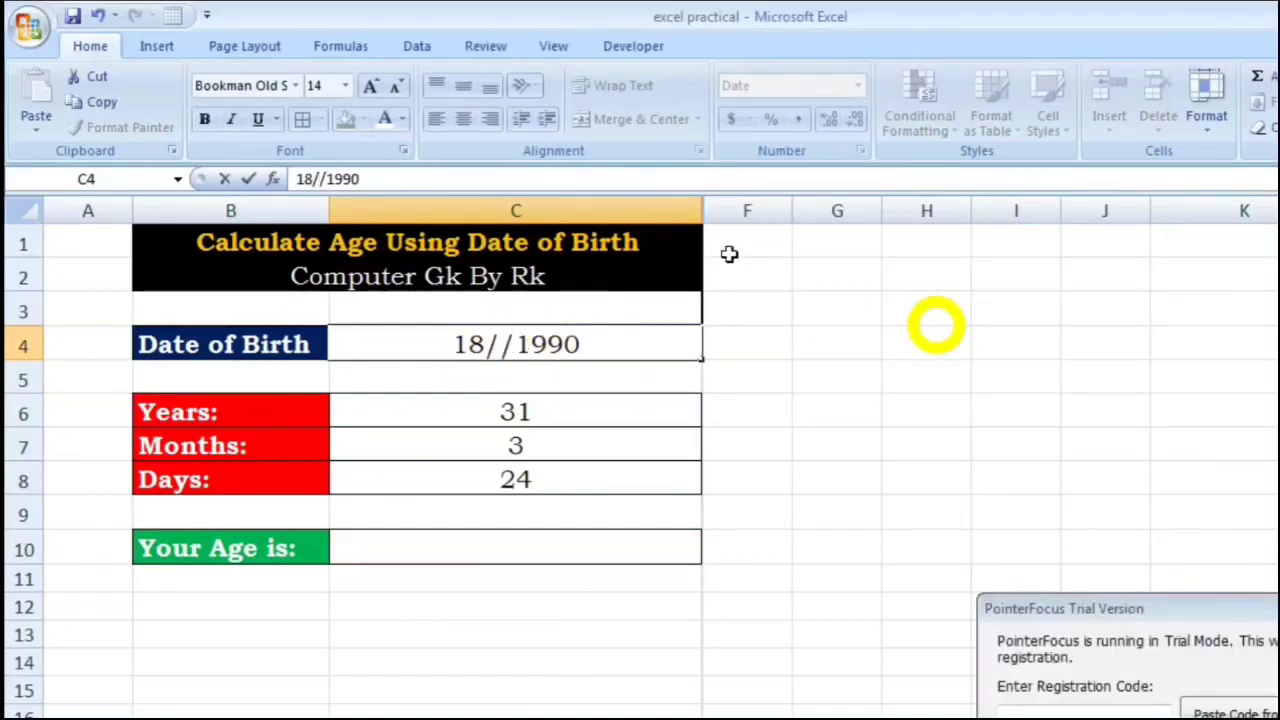
text(06)
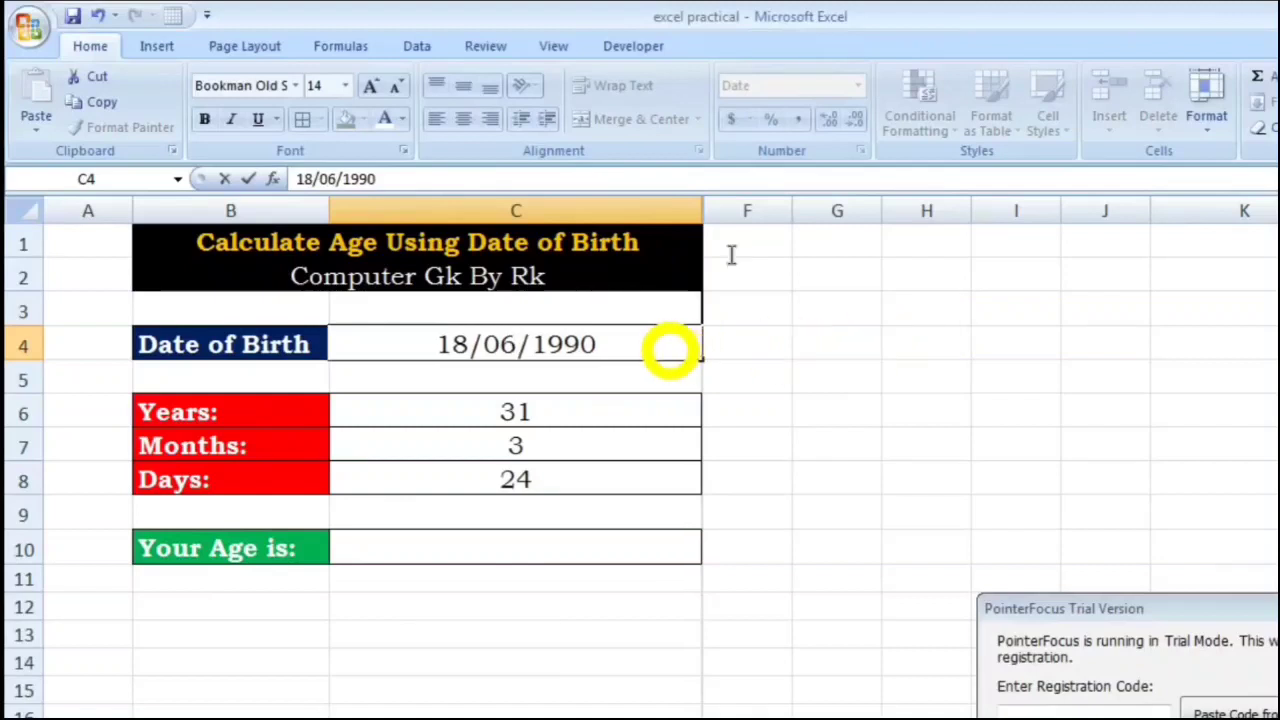
Replace the year of the date of birth in C4, and check the years, months and days in C6 to C8.
double_click(670, 350)
click(668, 348)
key(BackSpace)
key(BackSpace)
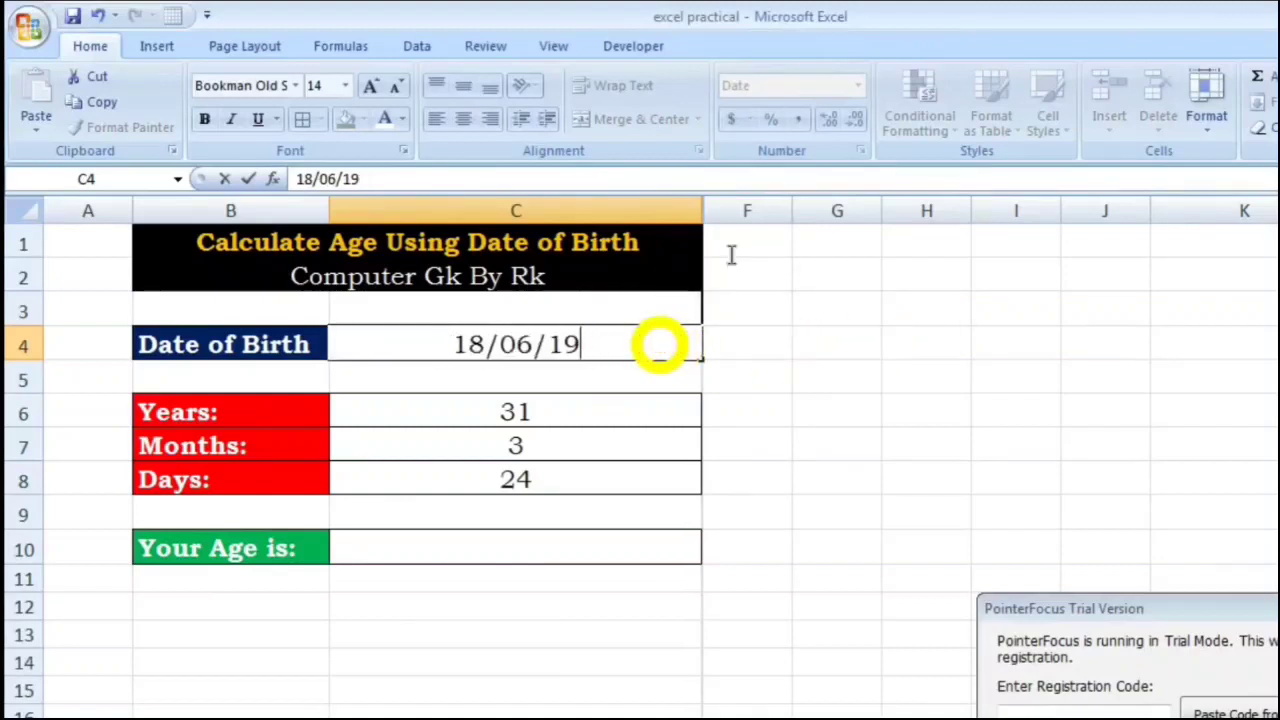
key(BackSpace)
key(BackSpace)
text(200)
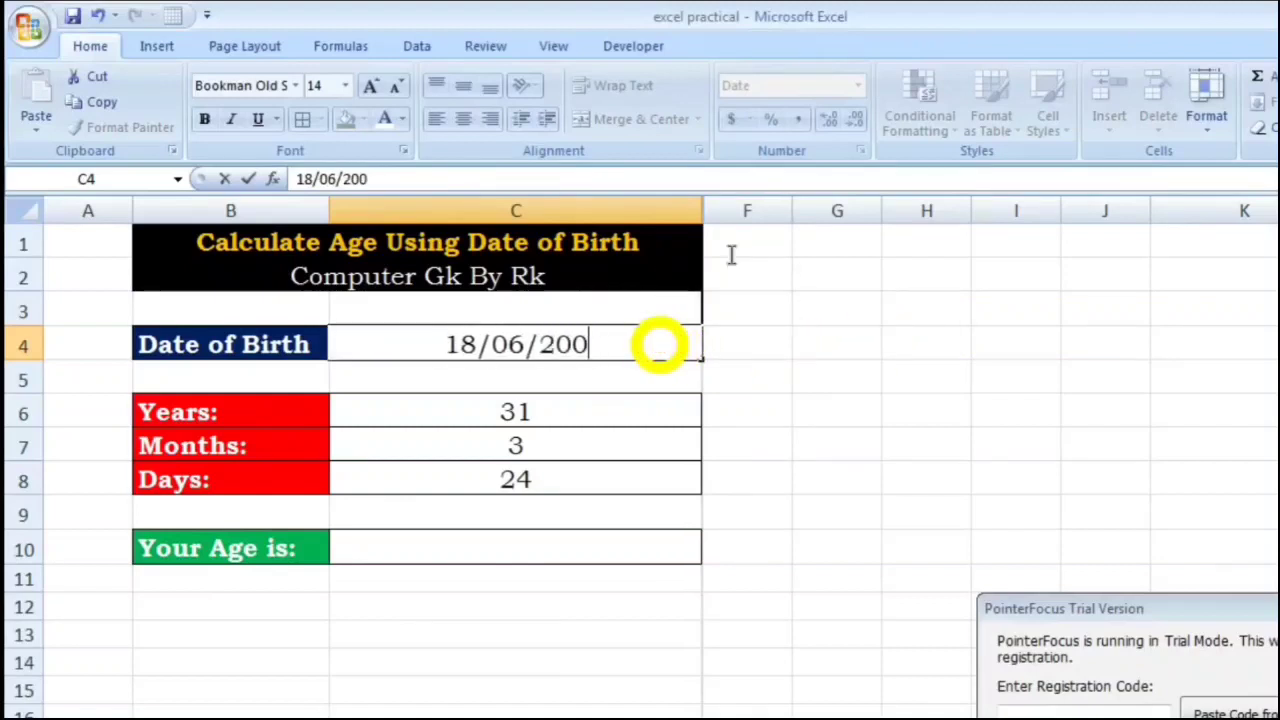
text(0)
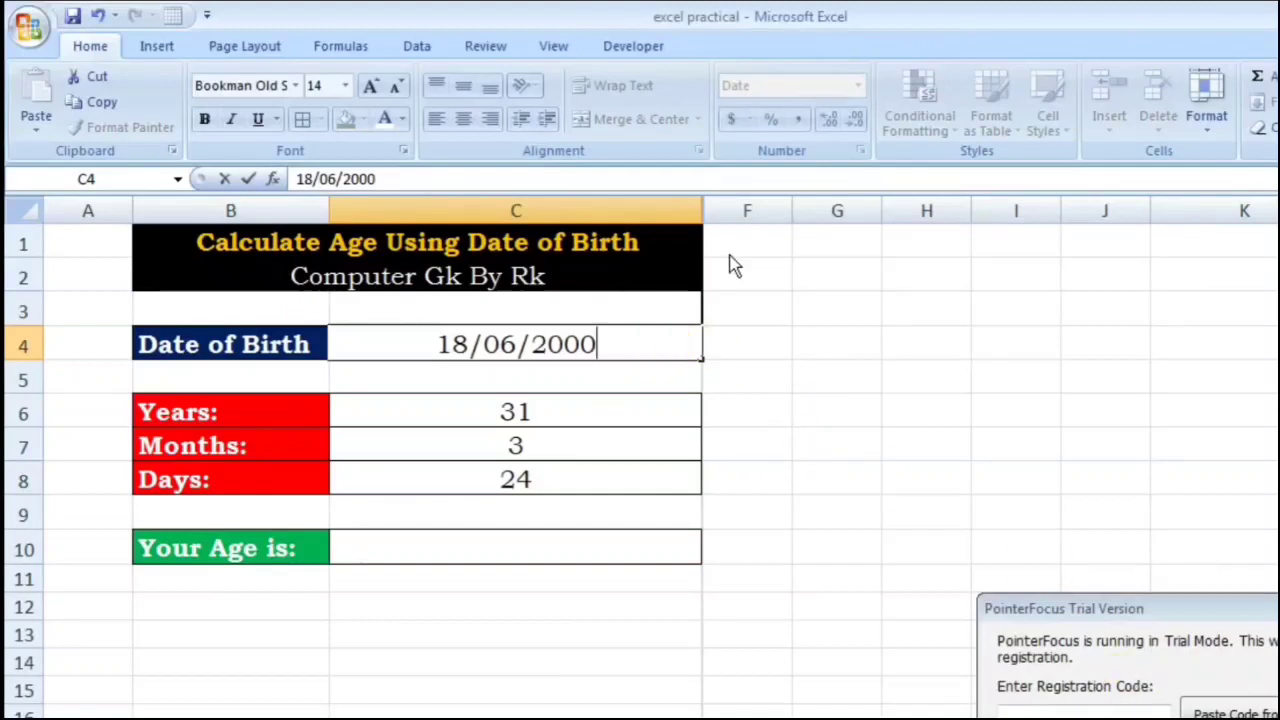
click(624, 338)
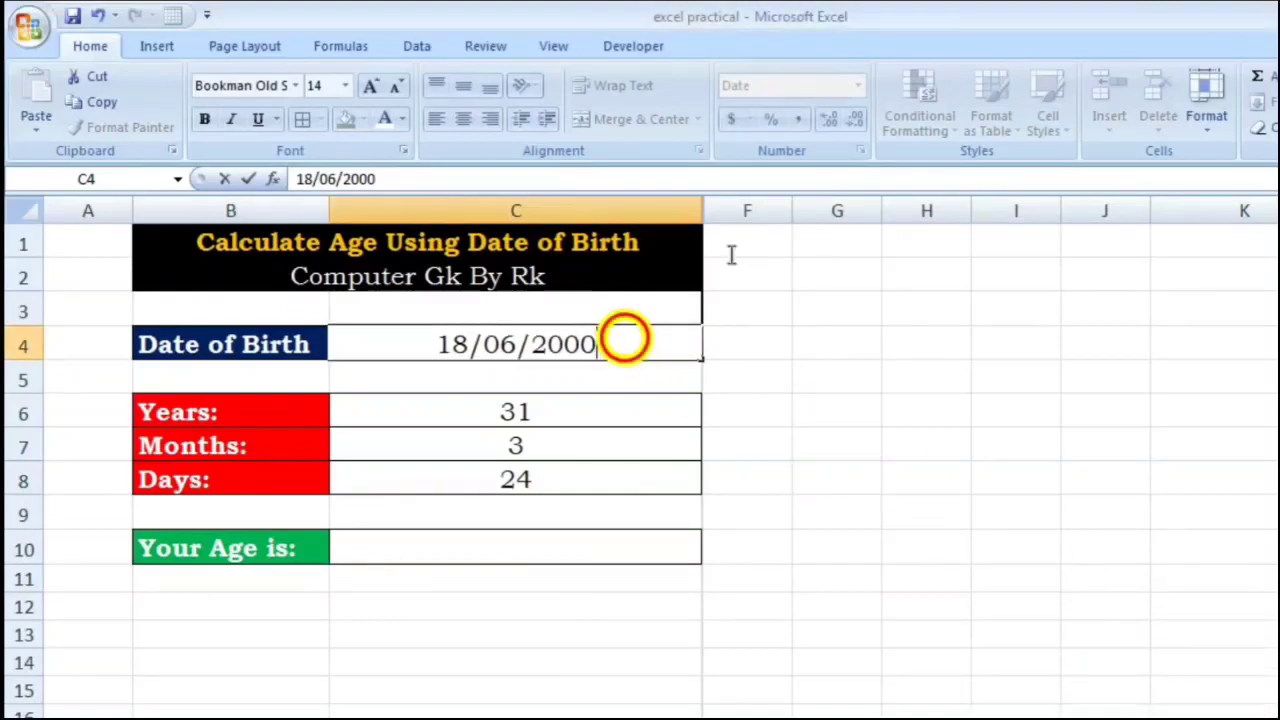
key(Return)
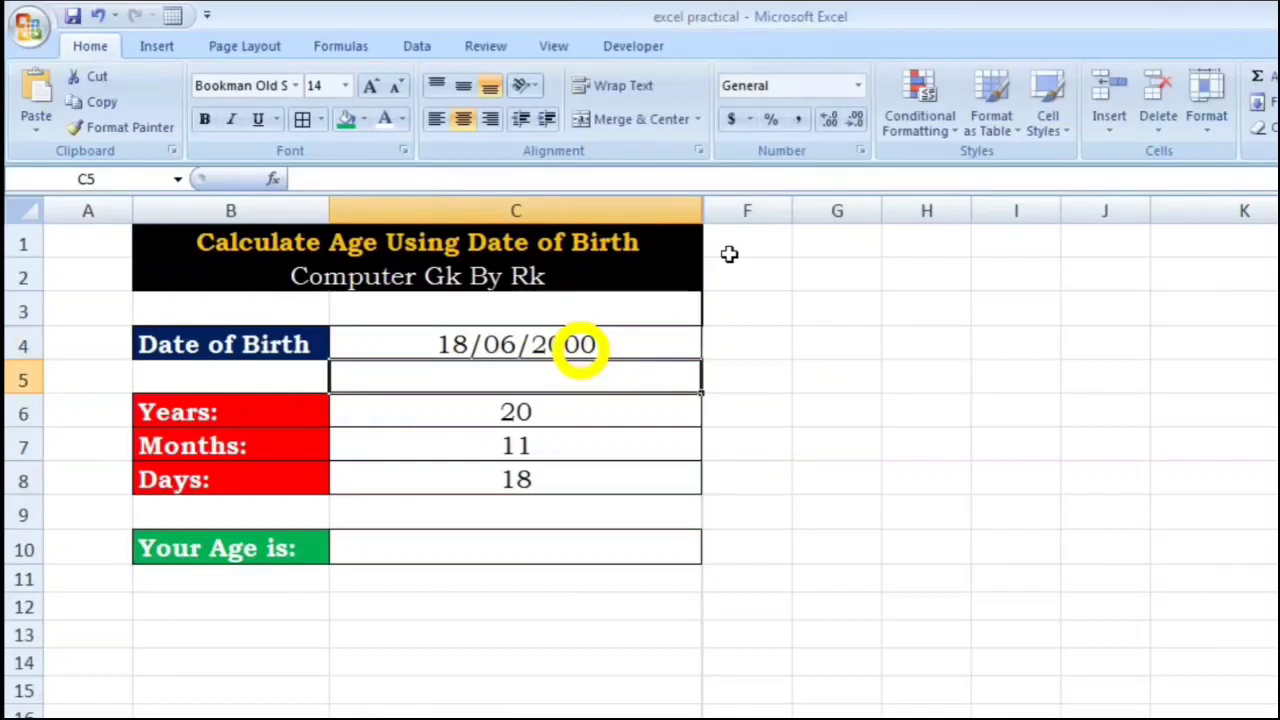
click(572, 420)
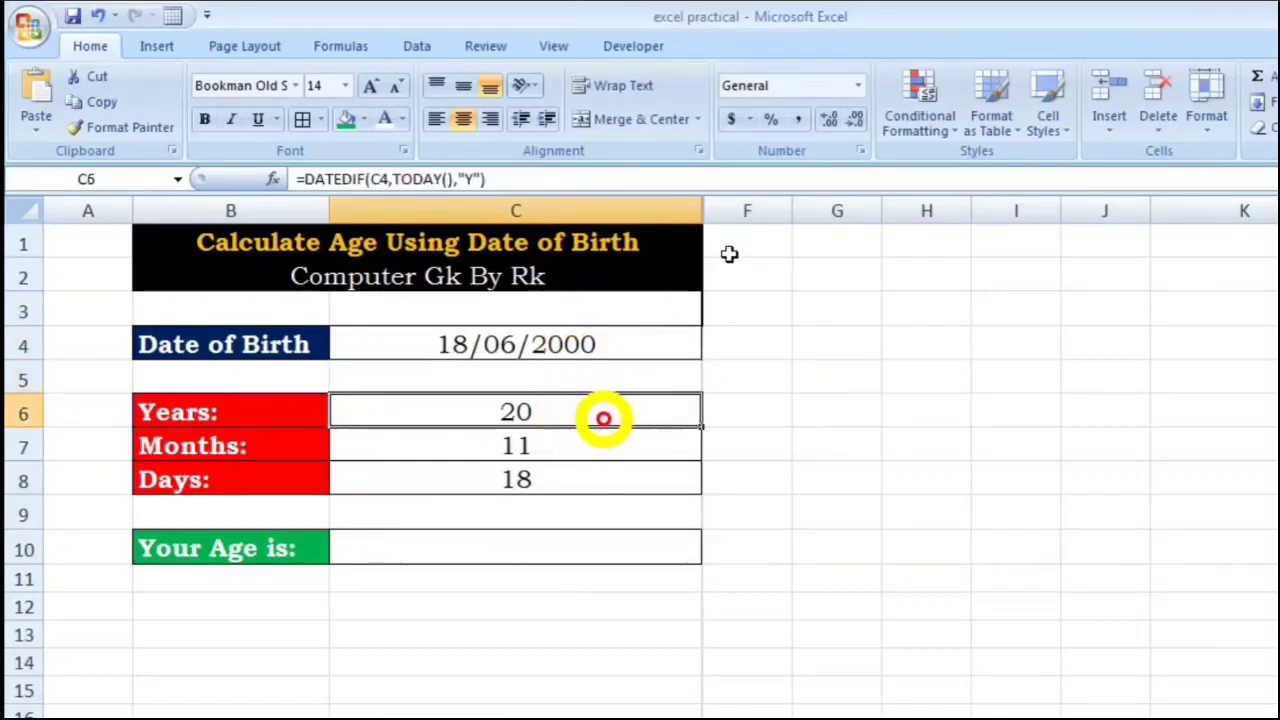
click(632, 446)
click(657, 484)
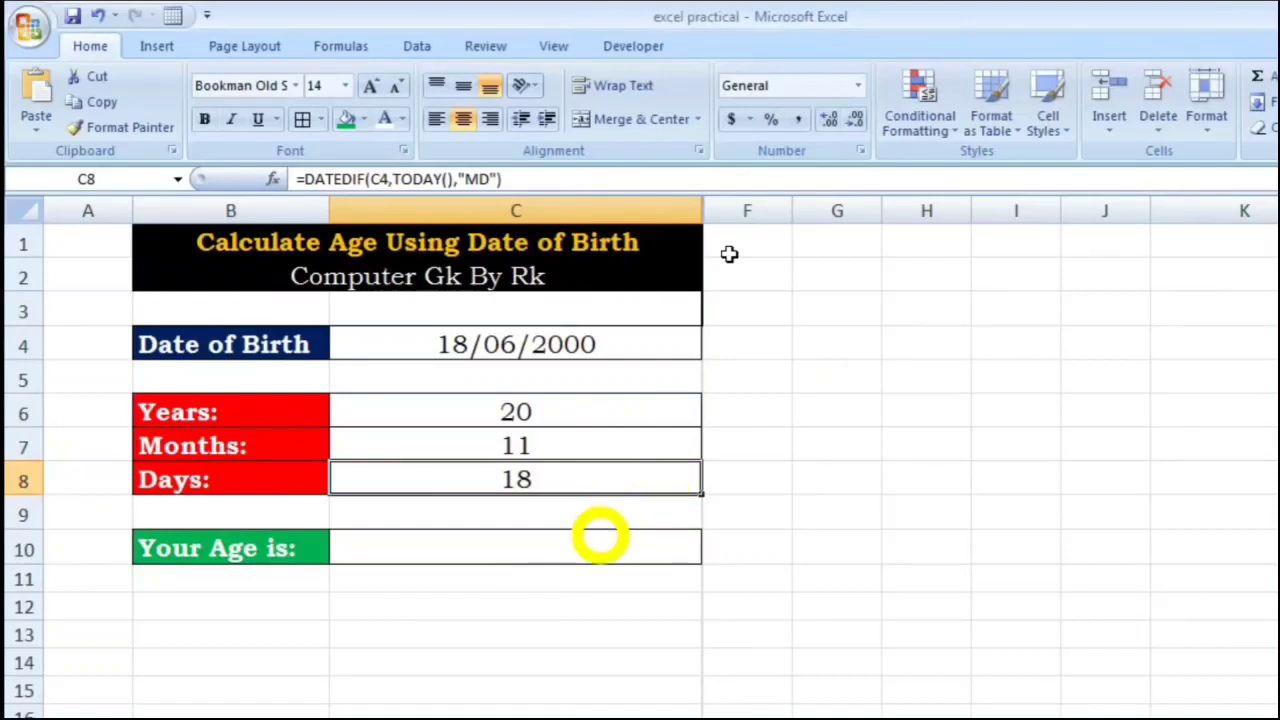
Begin the combined age formula in C10 with =C6&" "&"YEARS".
click(600, 538)
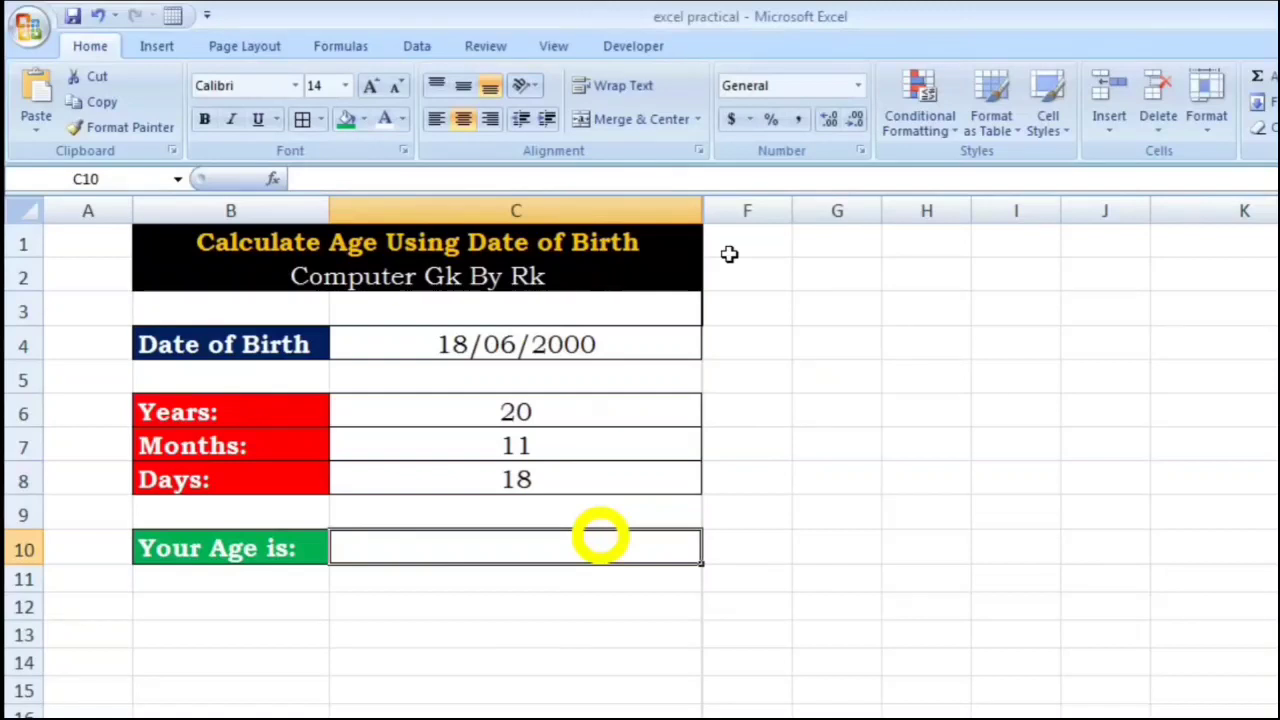
text(=)
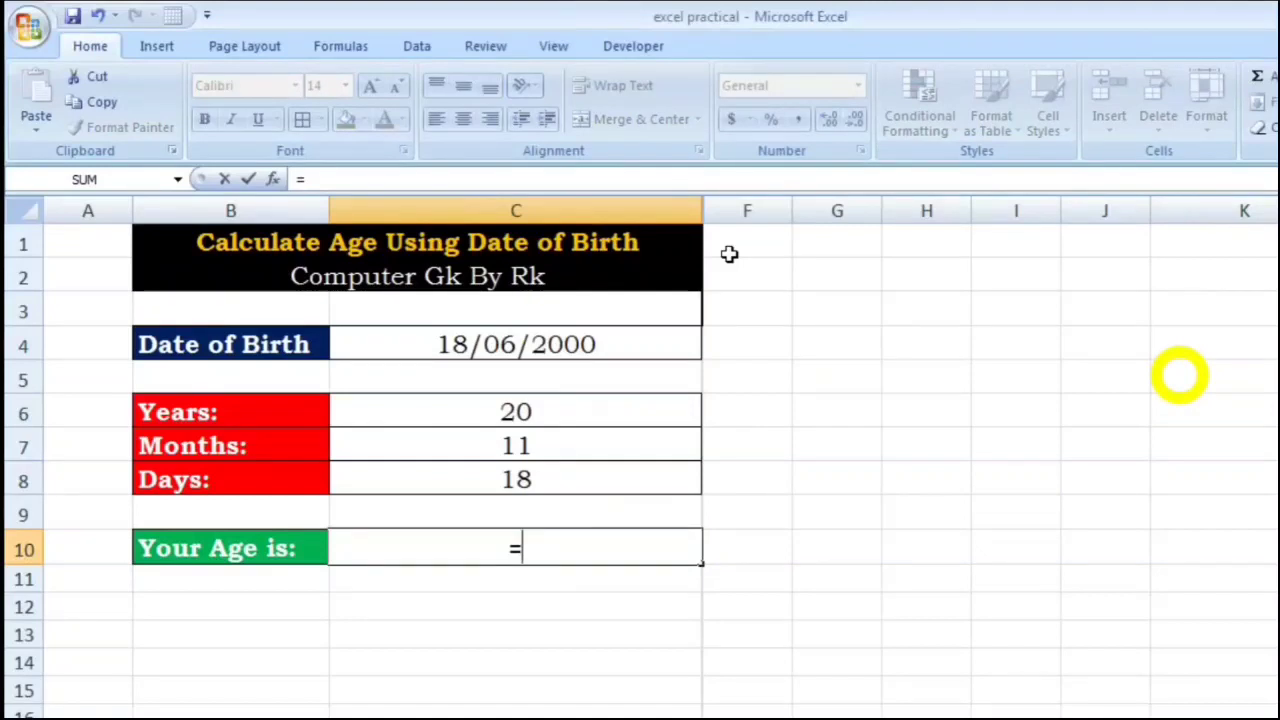
click(637, 420)
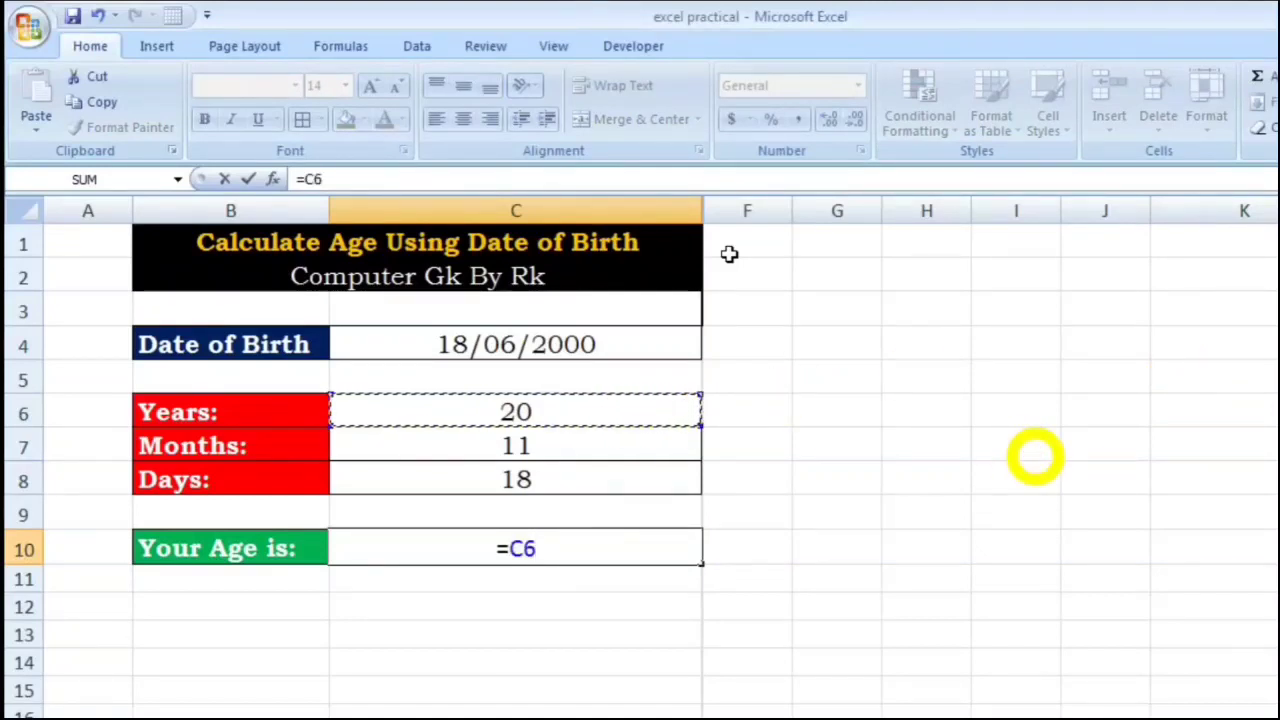
text(&)
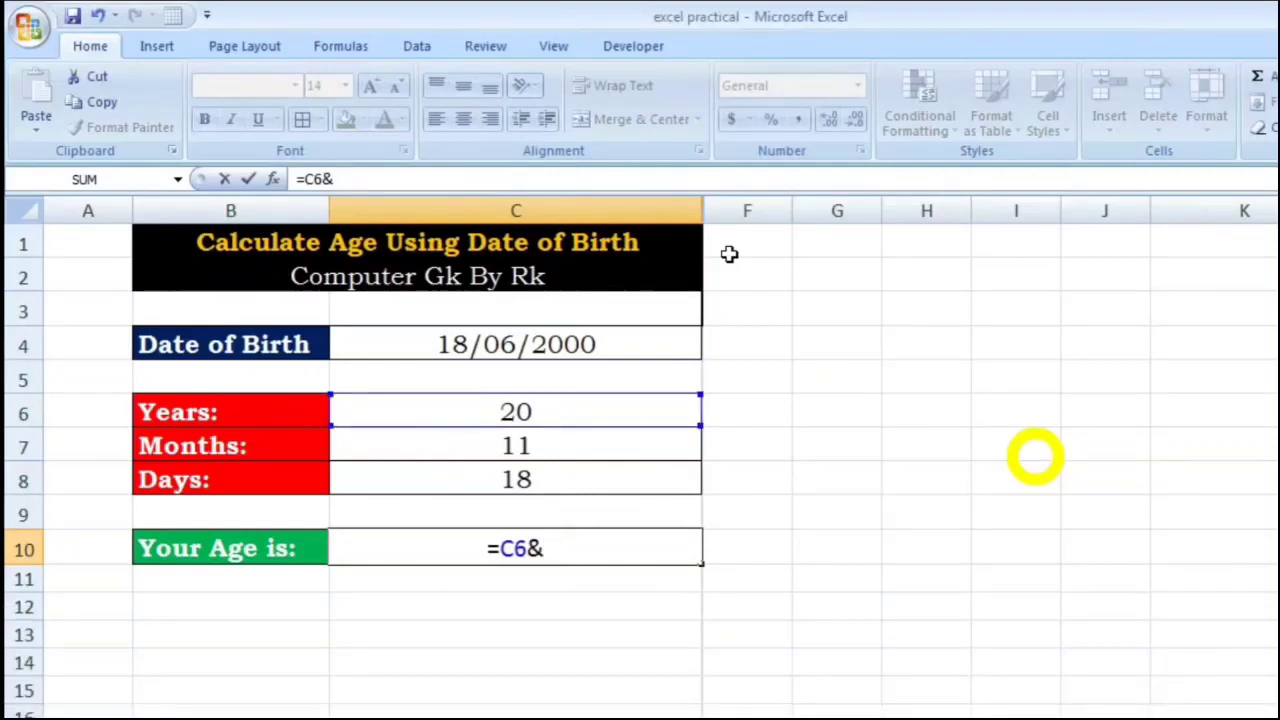
text(" ")
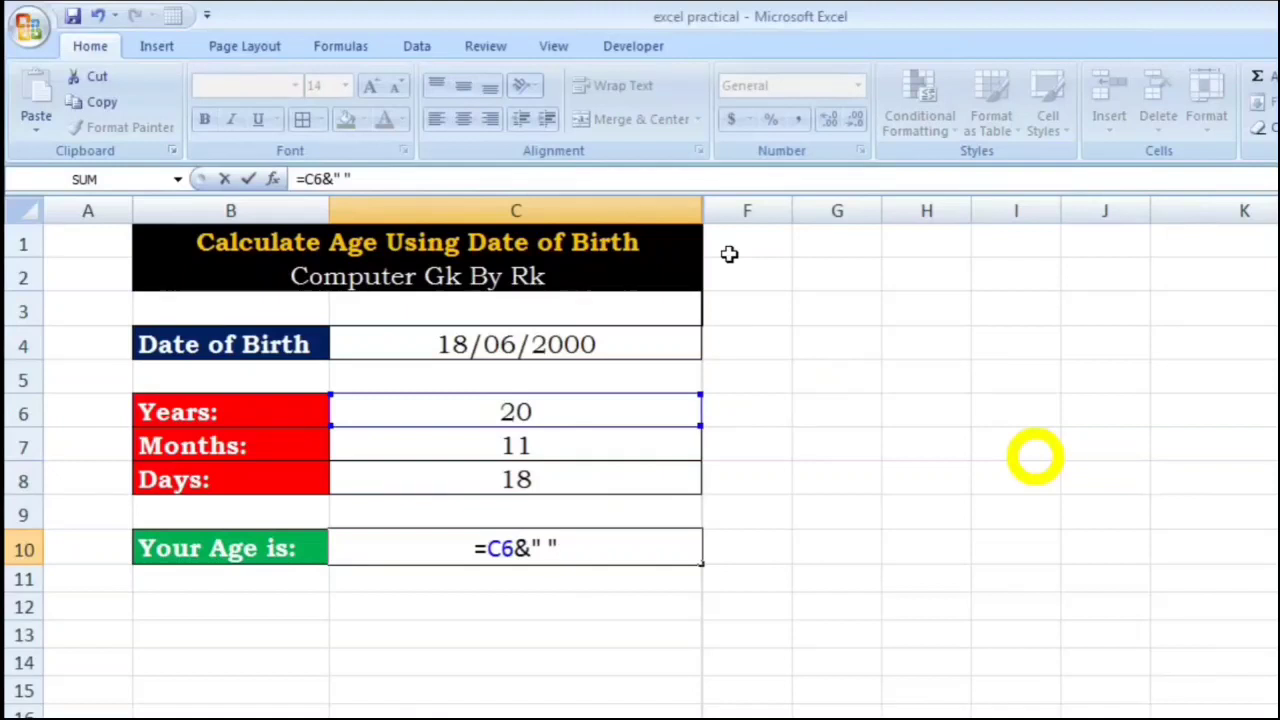
text(&)
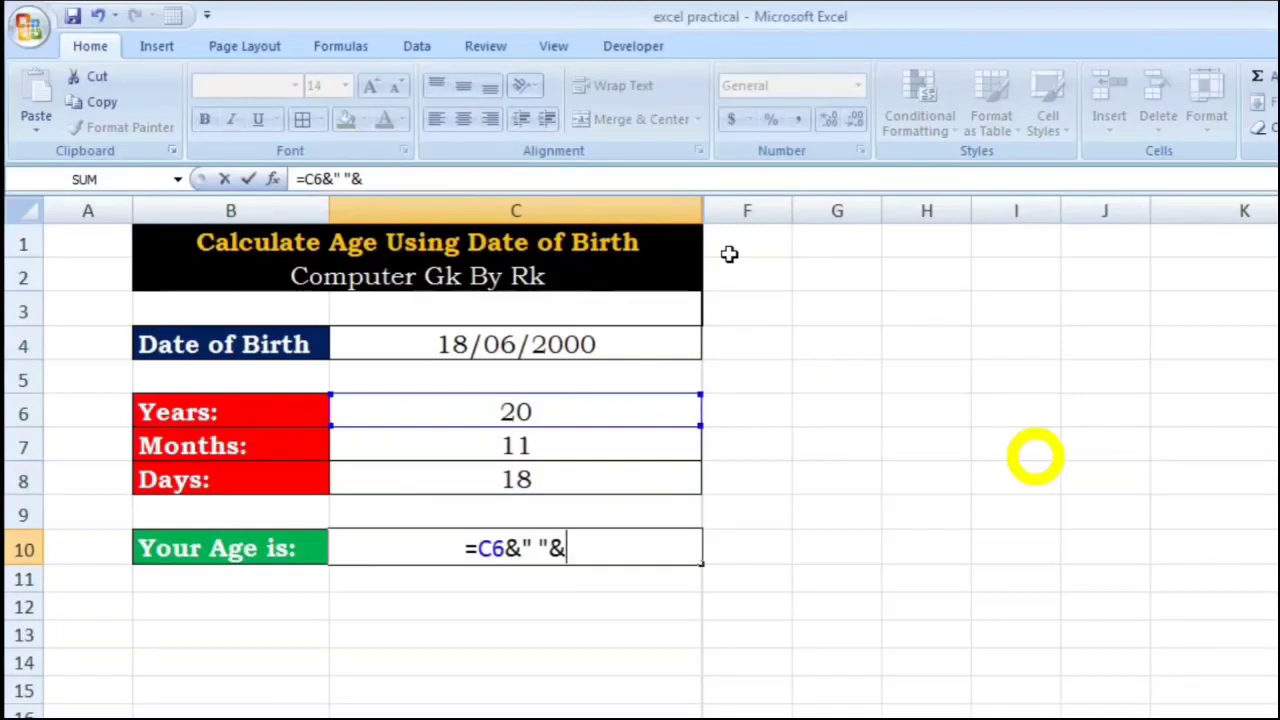
text(")
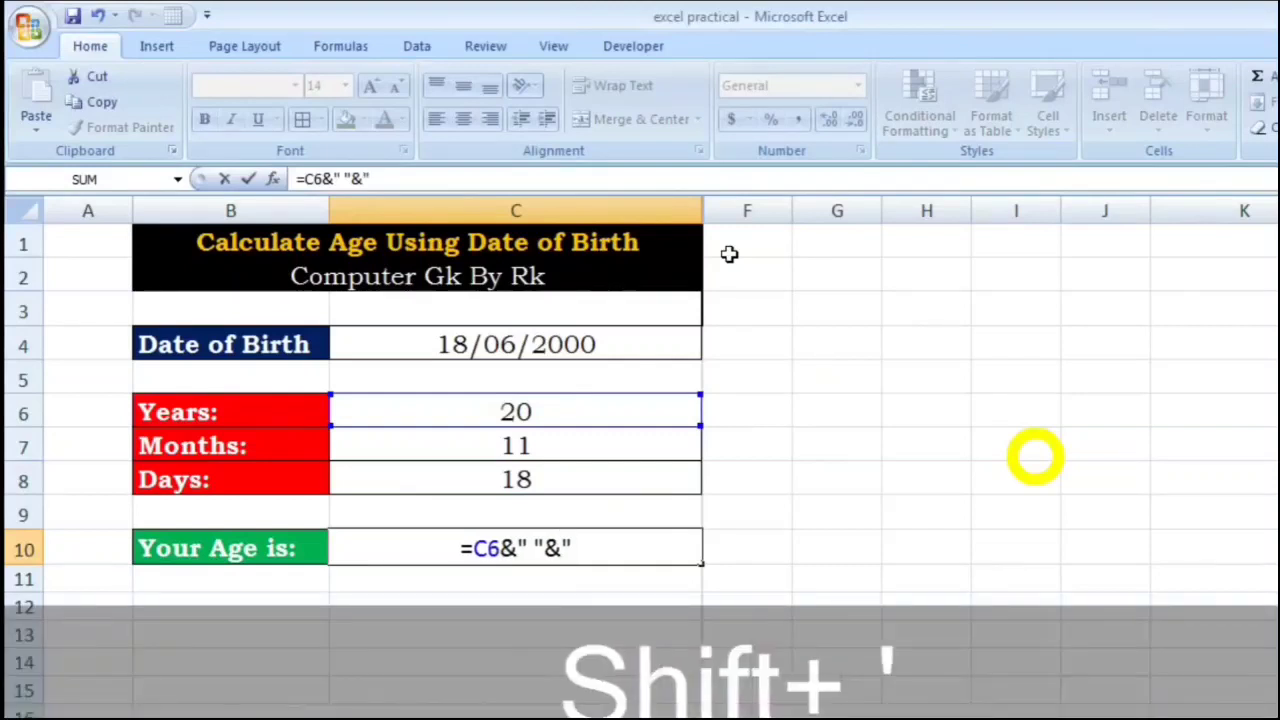
text(YEARS")
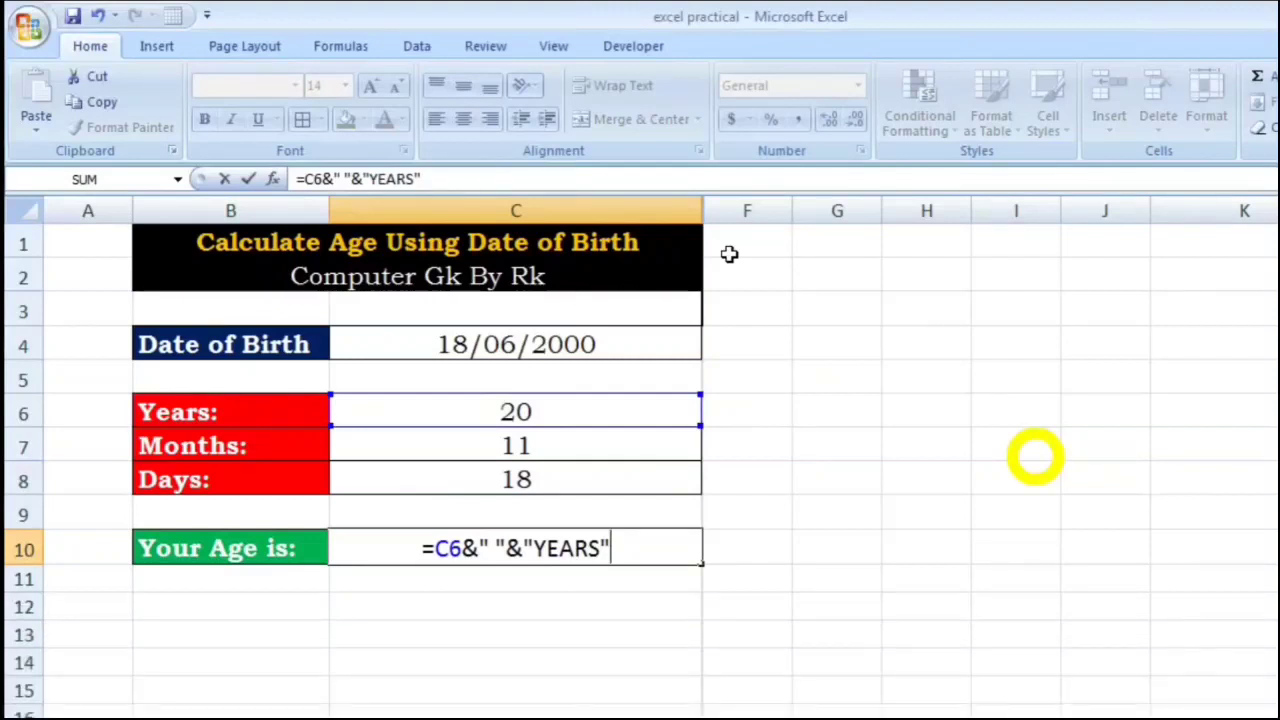
Extend the C10 formula with the months part &C7&" "&"MONTH".
text(&)
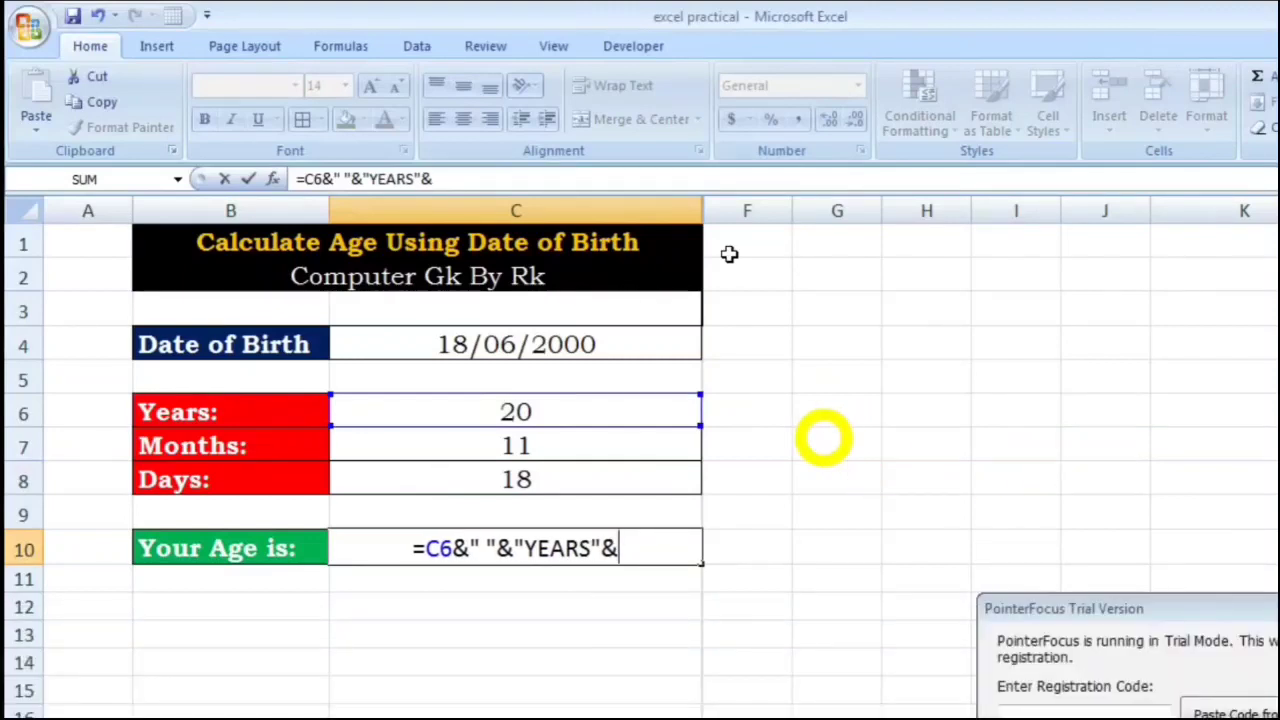
click(586, 447)
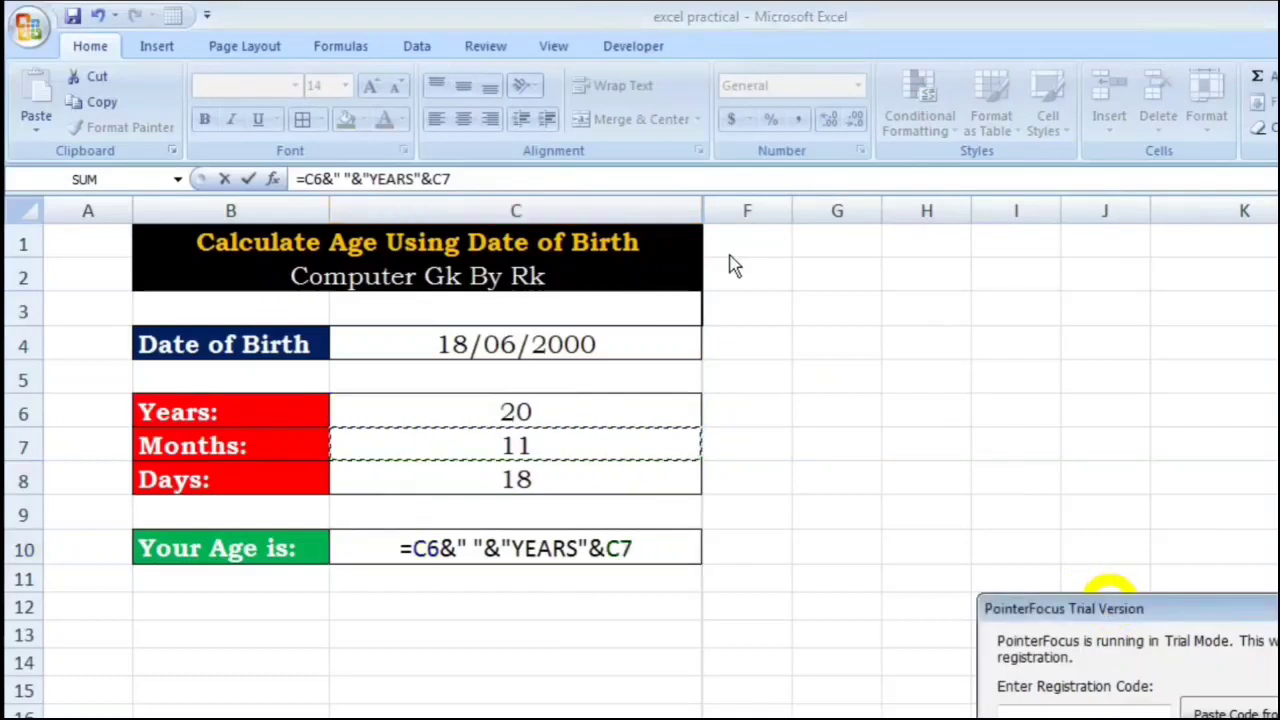
click(630, 550)
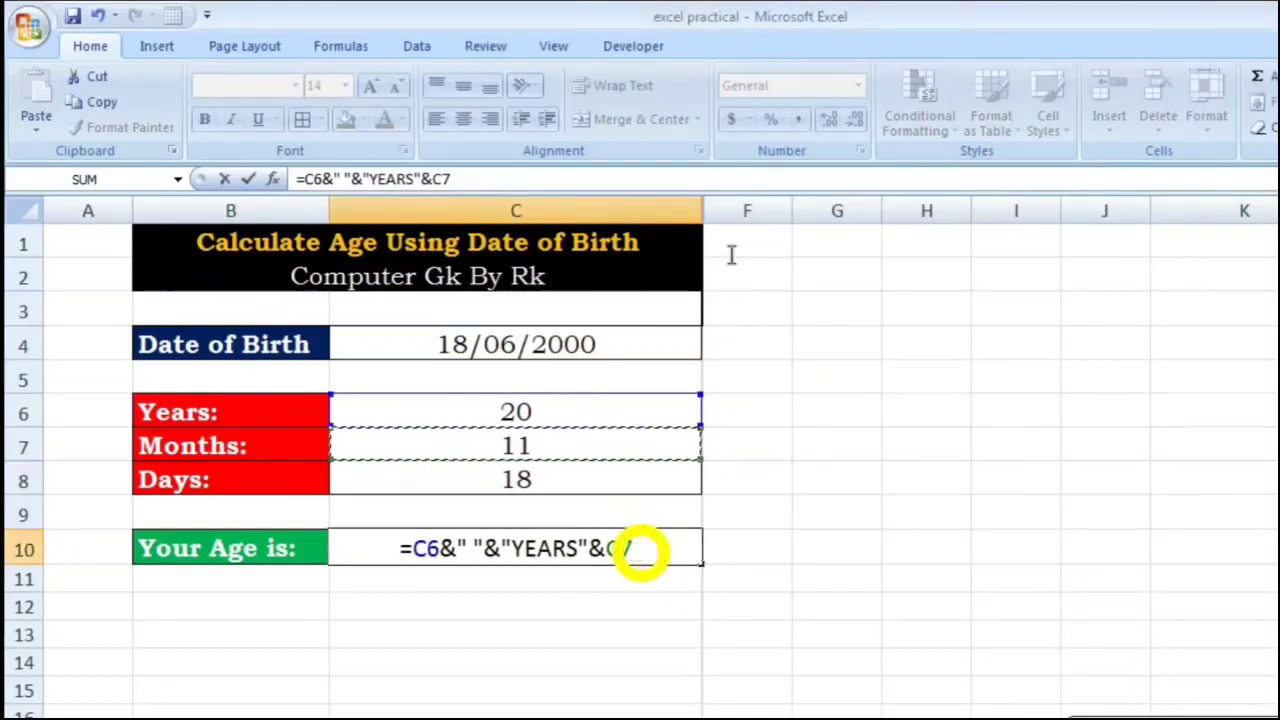
text(&)
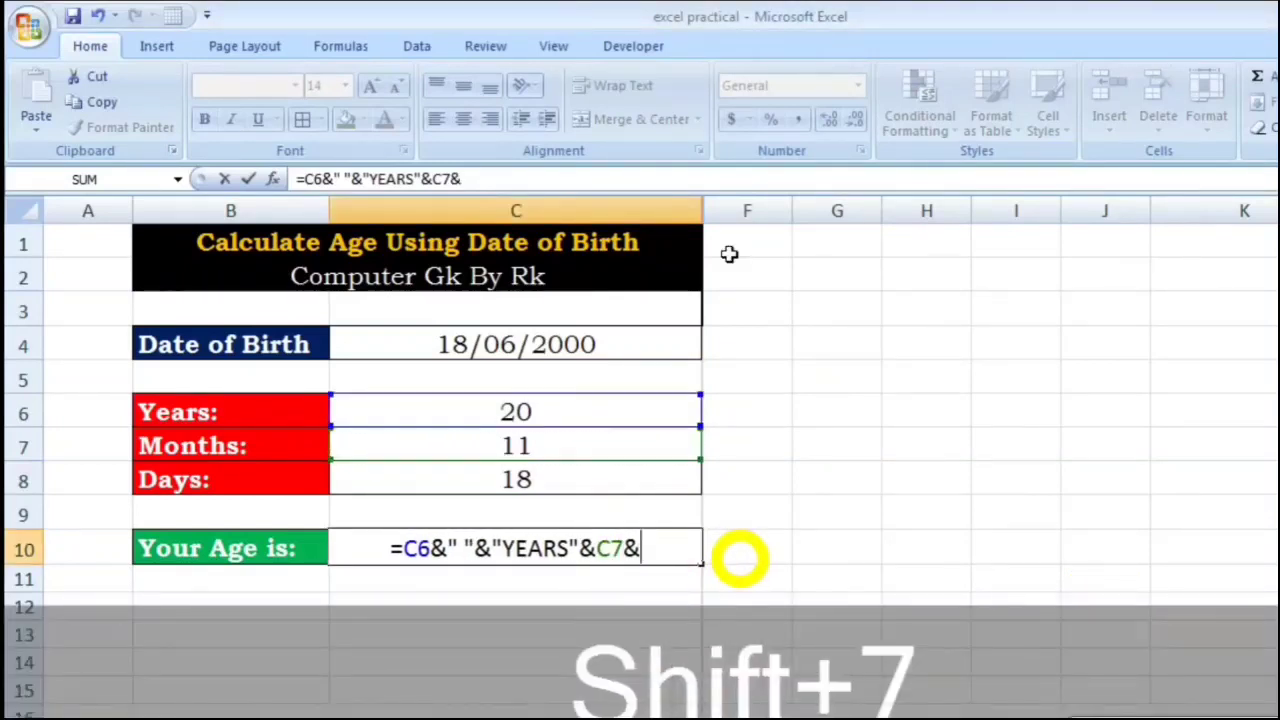
text(" )
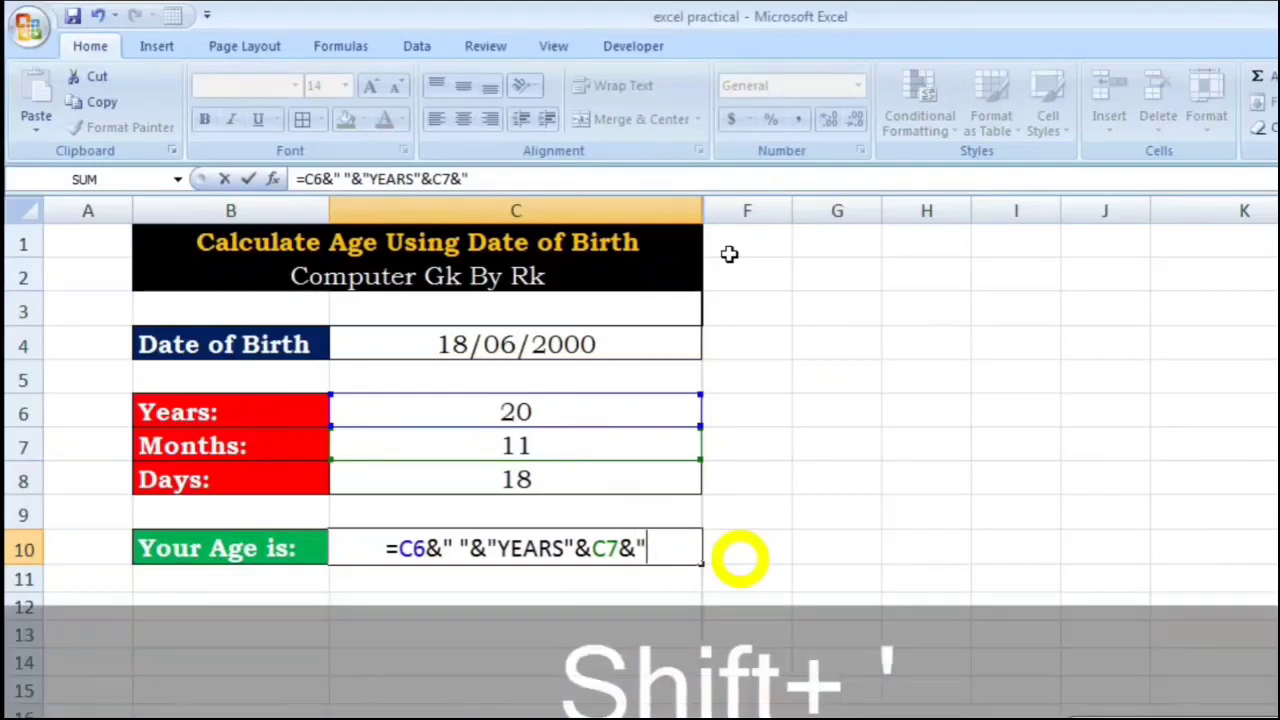
text(")
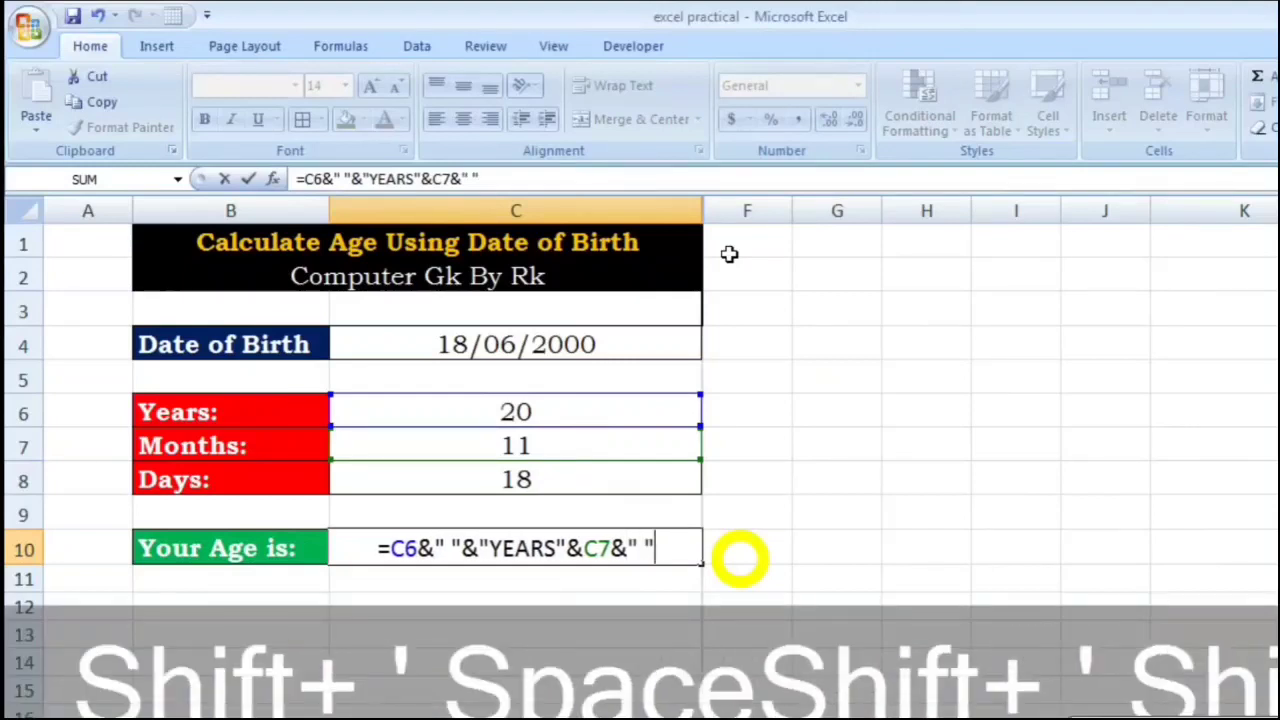
text(&)
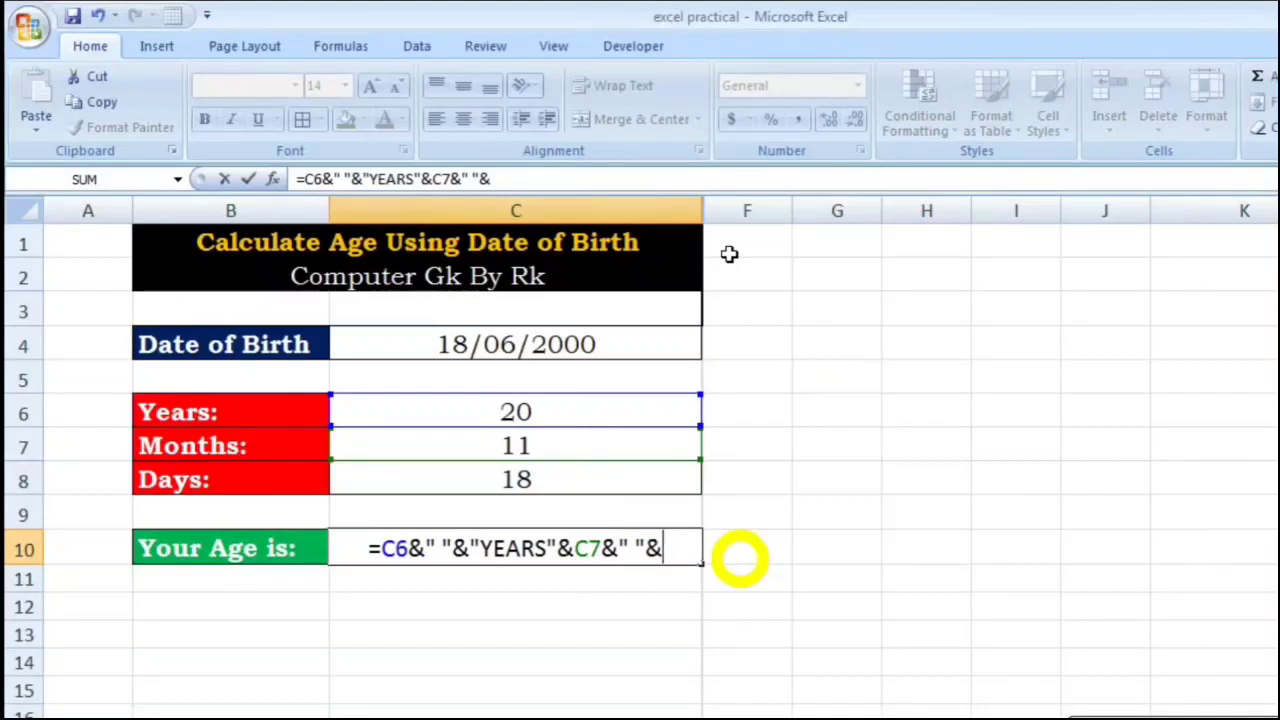
text(")
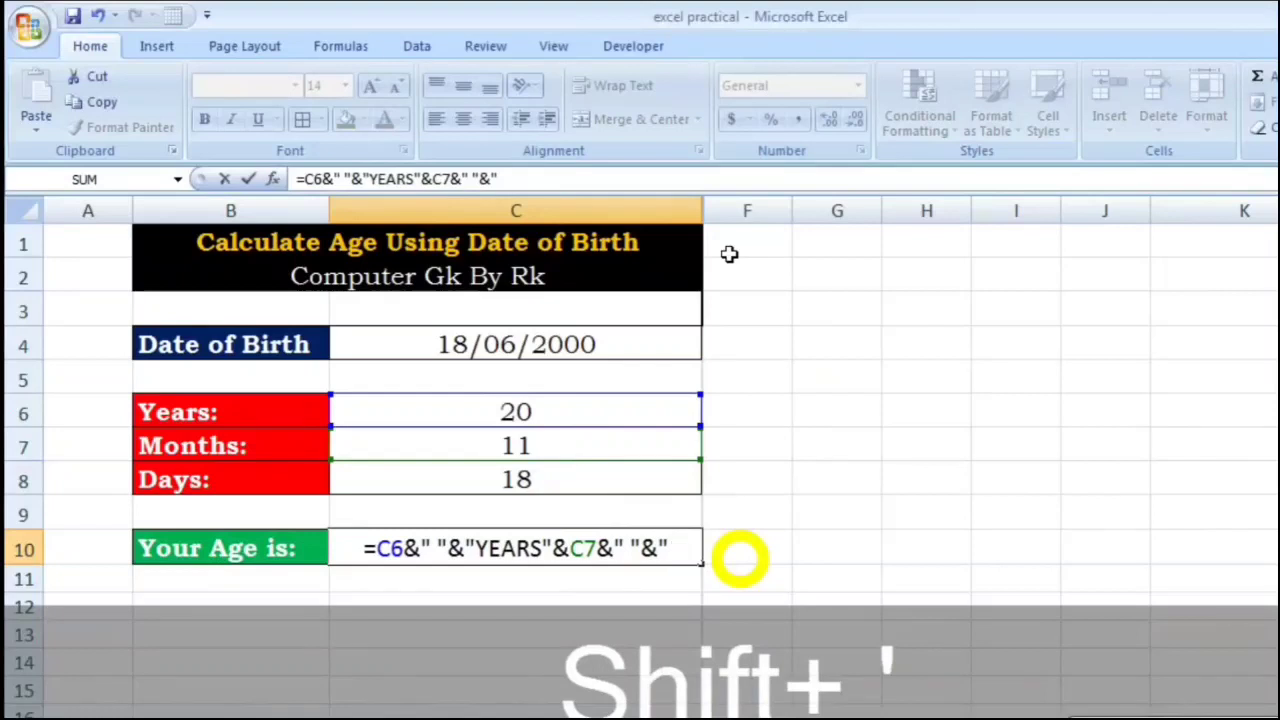
text(MONTH)
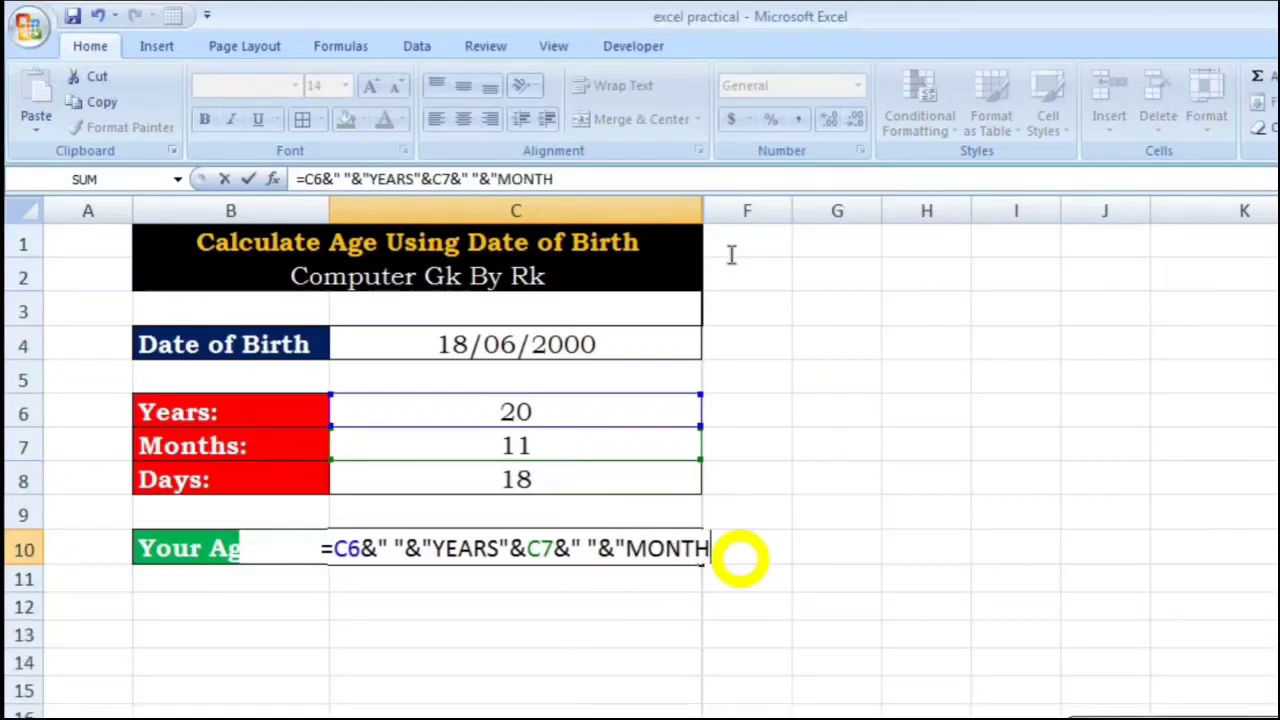
text(")
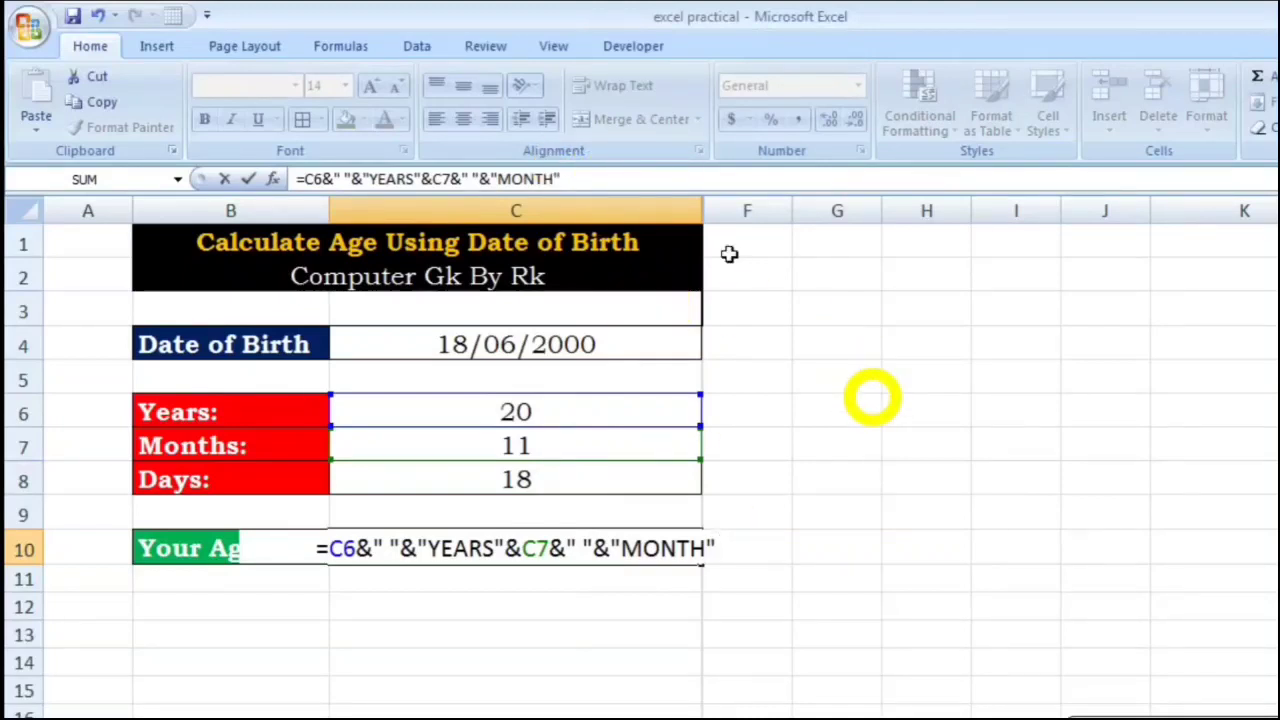
Complete the combined age formula in C10 with the days part &C8&" "&"DAYS".
text(&)
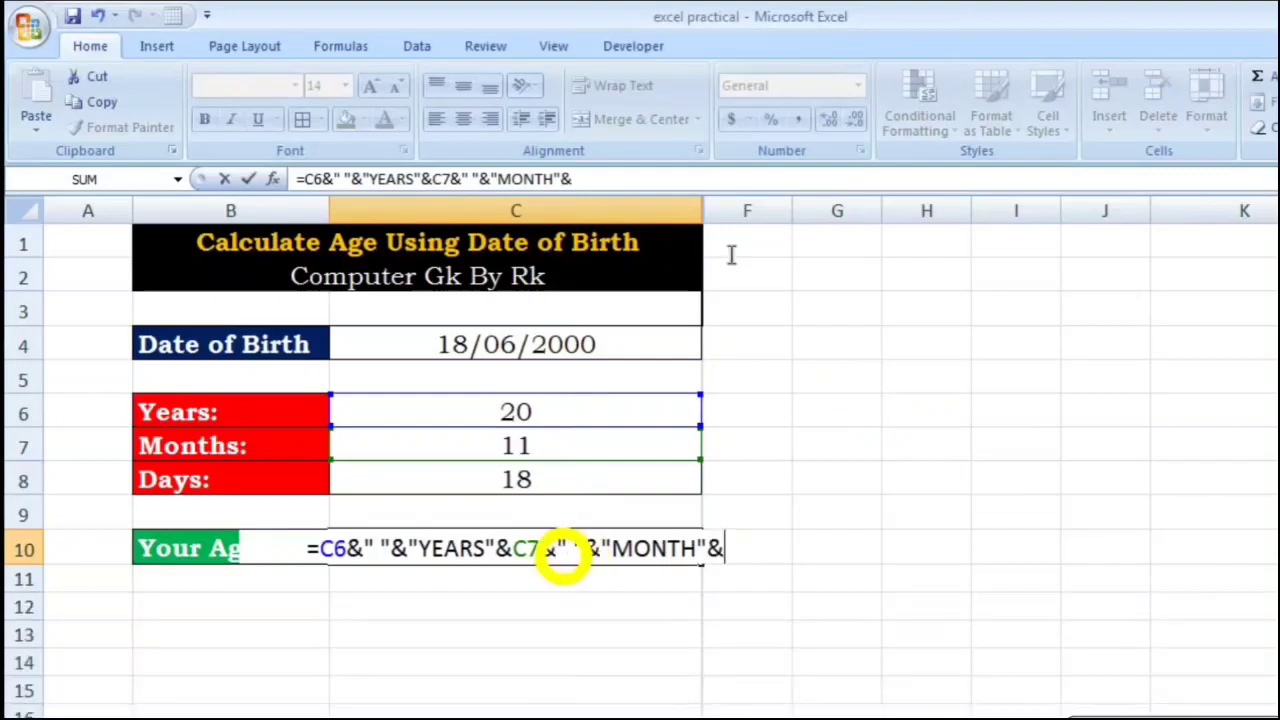
click(548, 488)
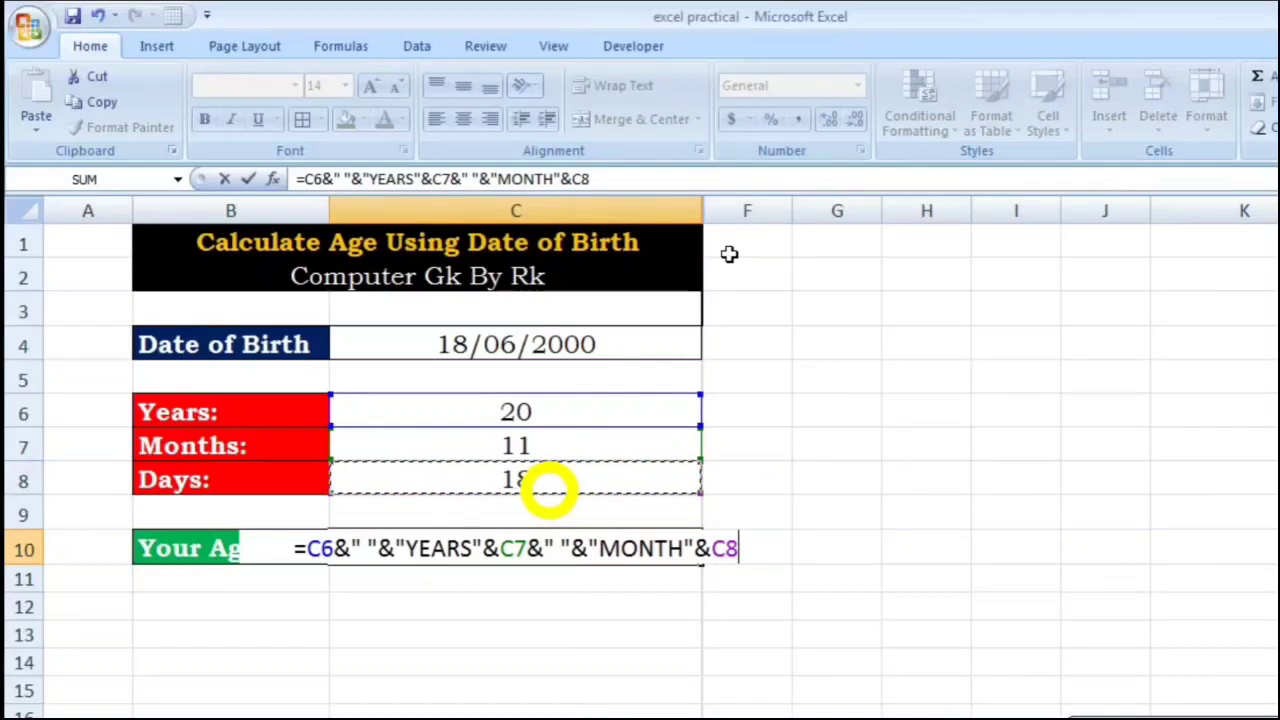
text(&" ")
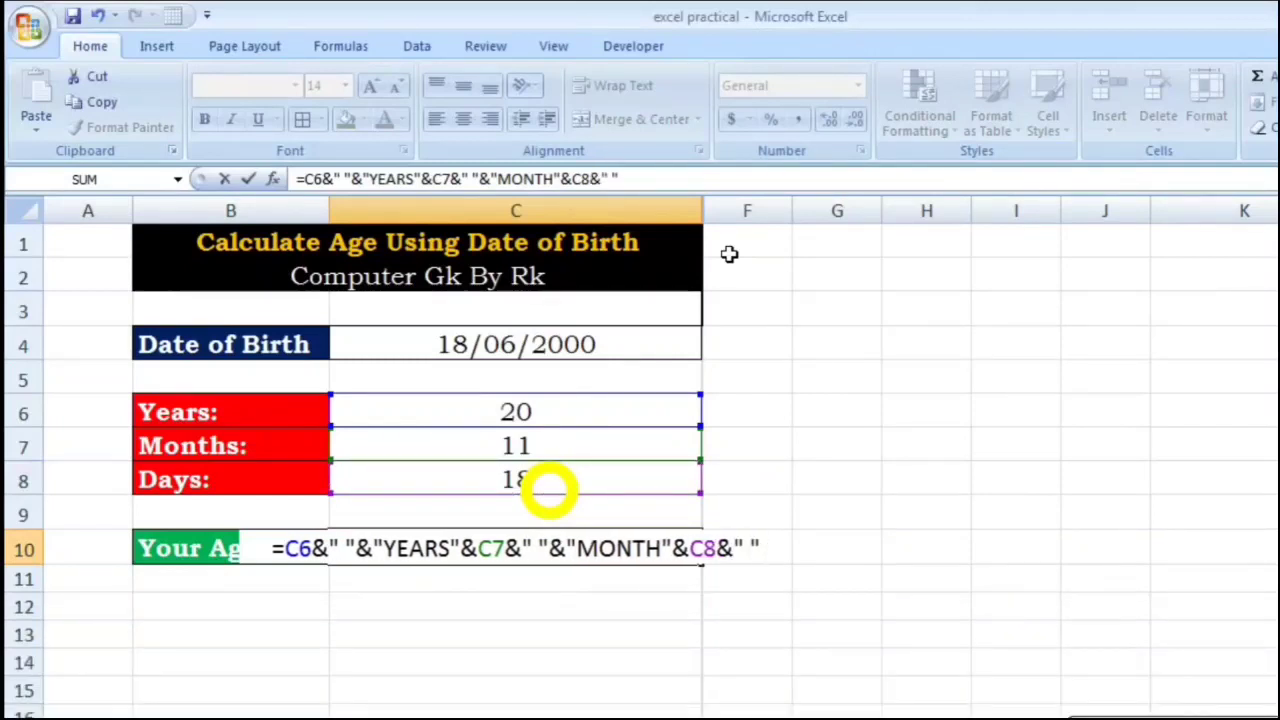
text(&)
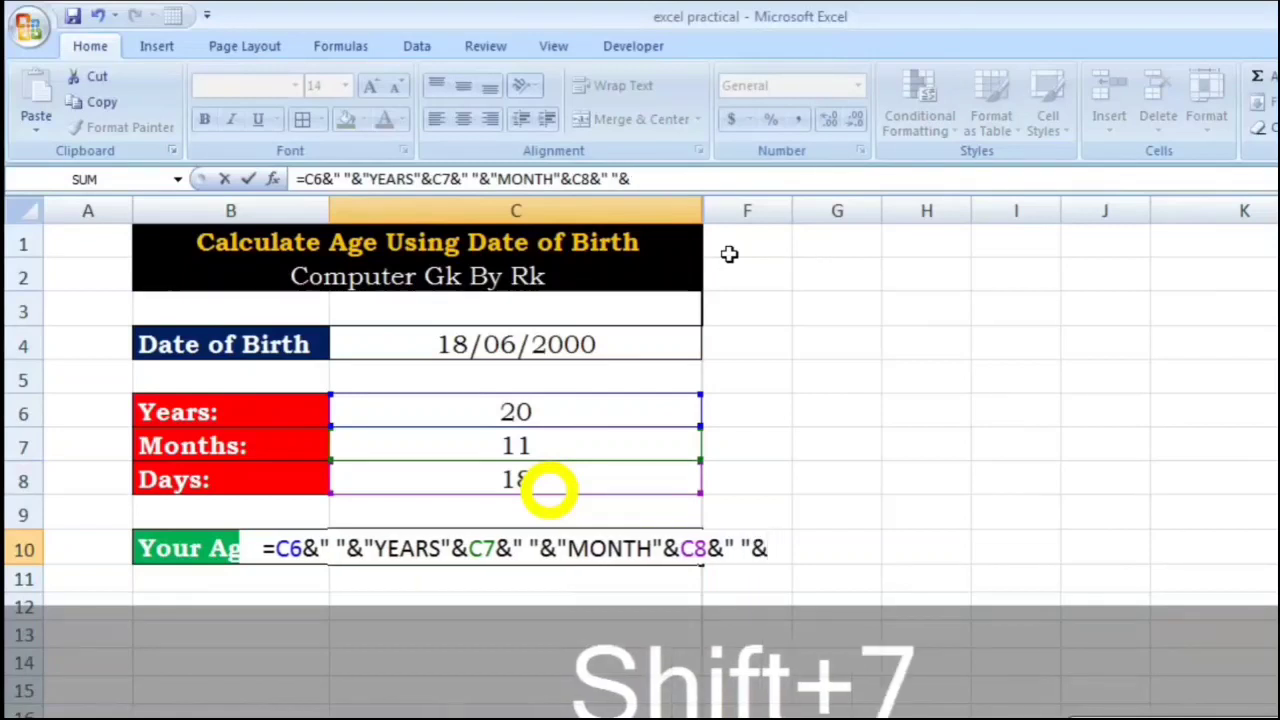
text("DAYS")
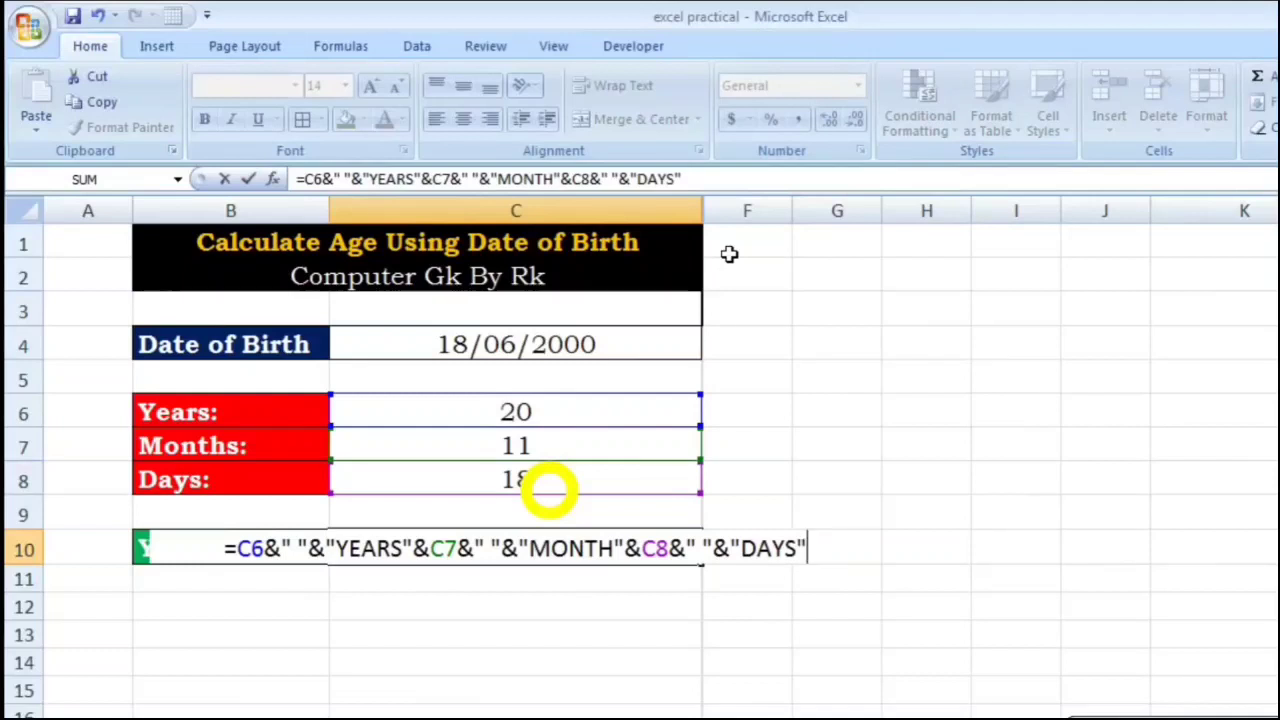
key(Return)
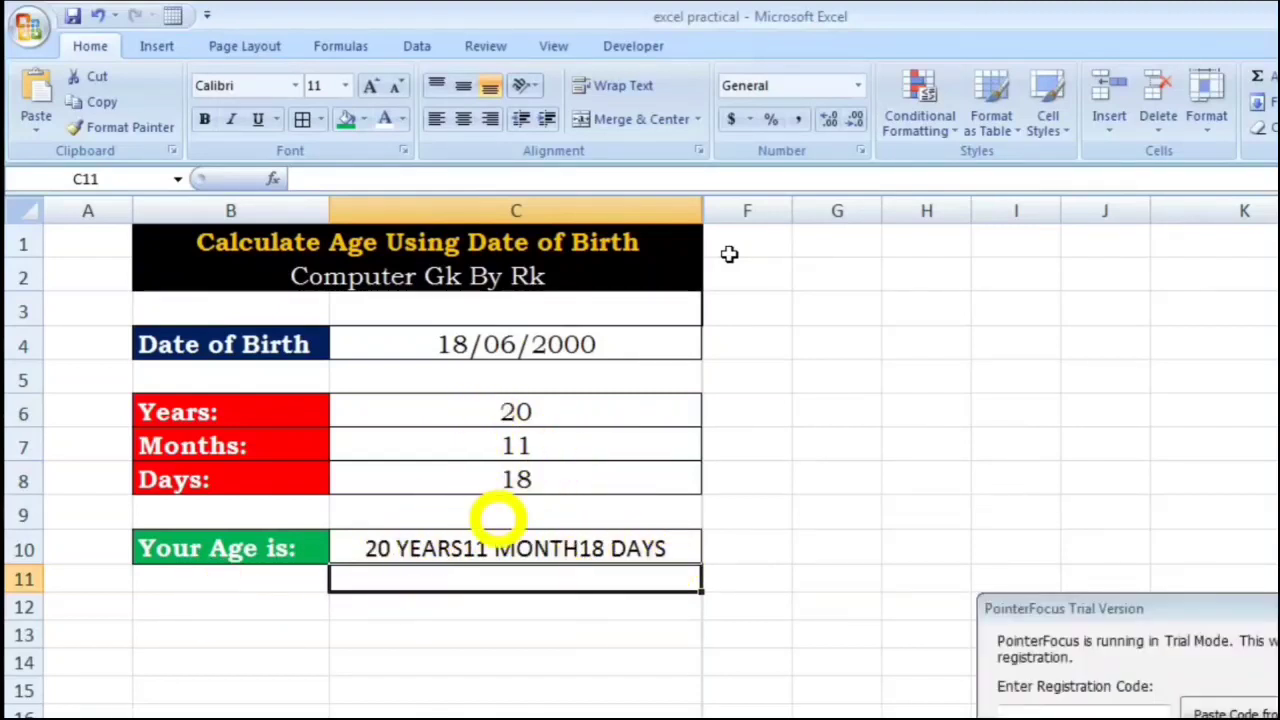
drag(1060, 603, 1154, 719)
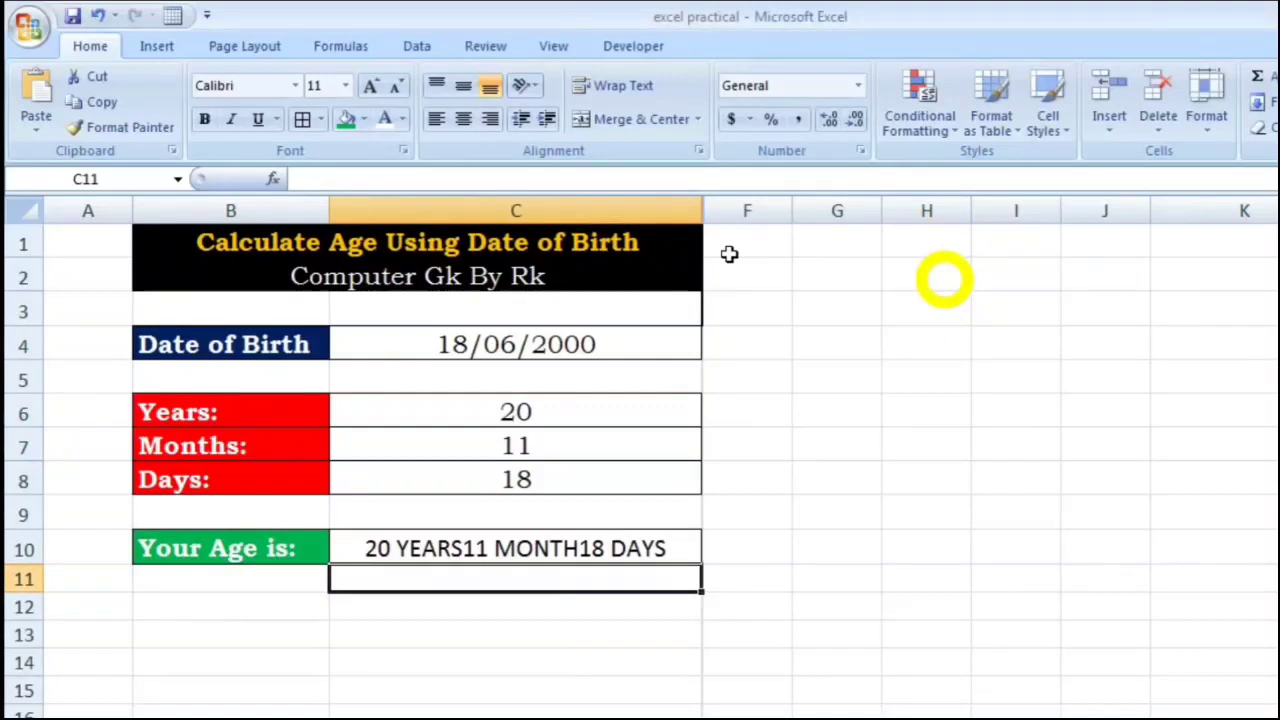
Enter the fixed reference date 01/01/2021 in H2 and fit column H to its width.
click(944, 279)
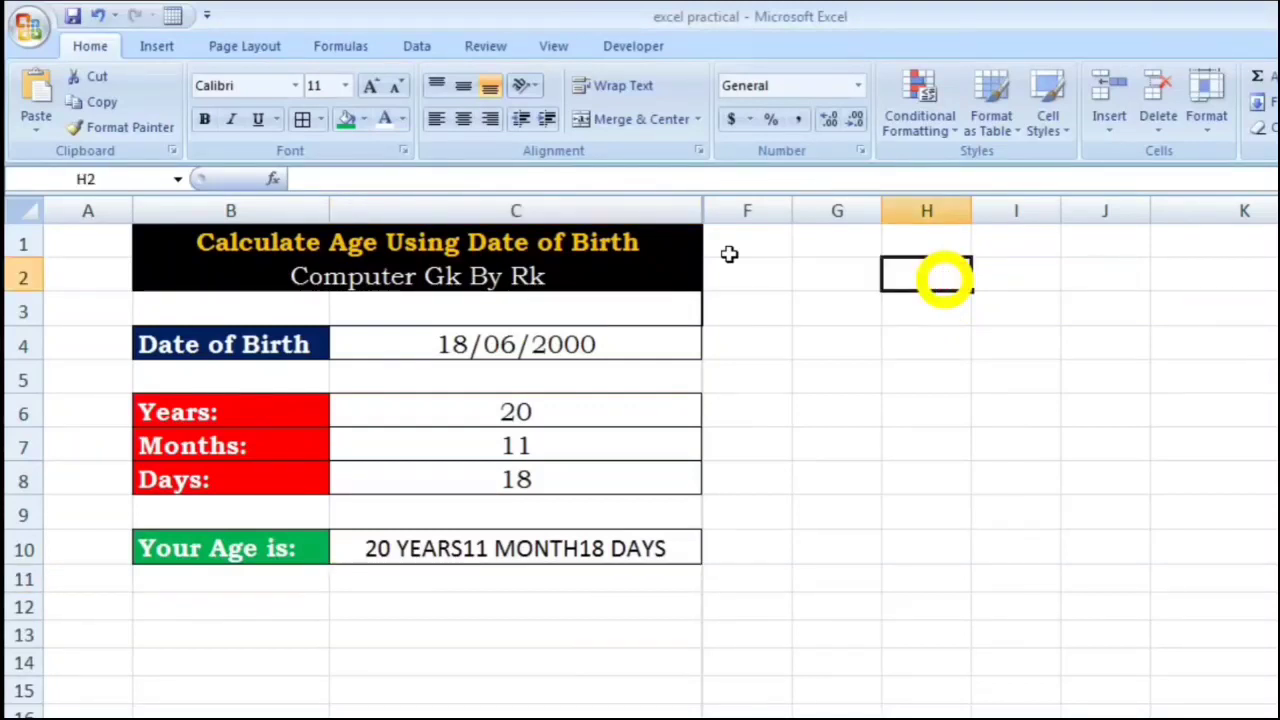
text(01/01/2021)
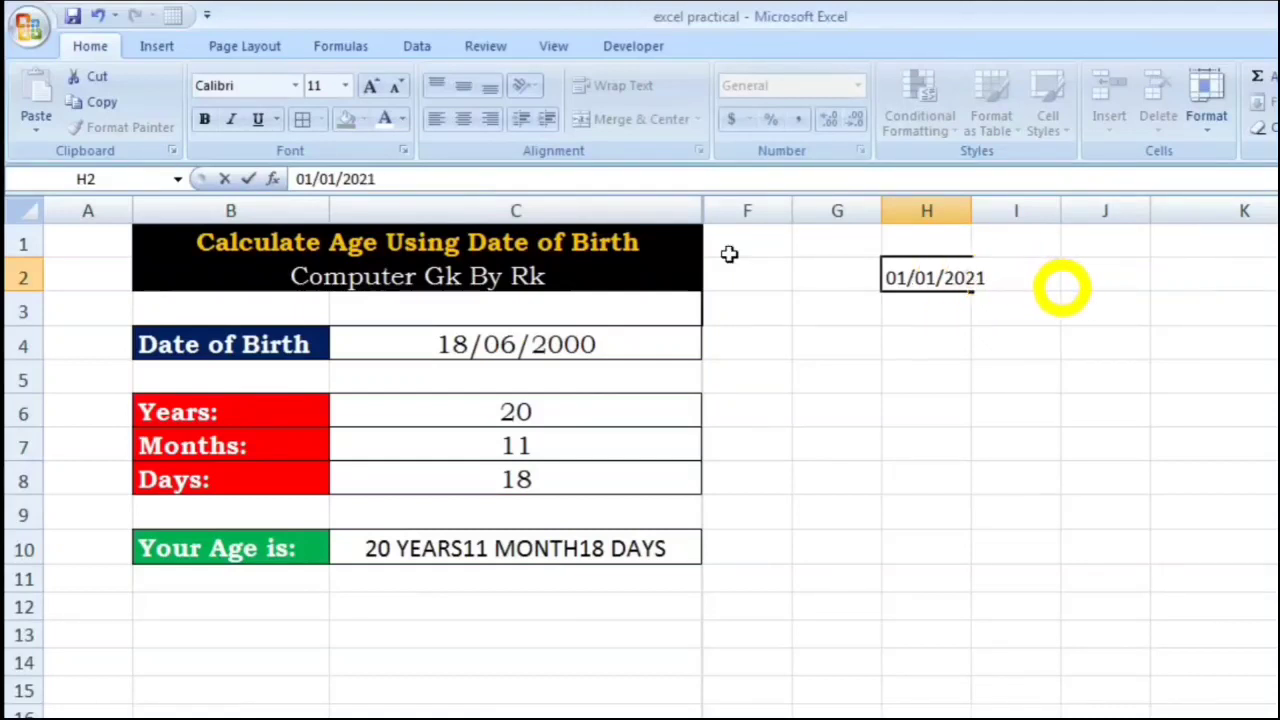
double_click(970, 210)
click(1111, 309)
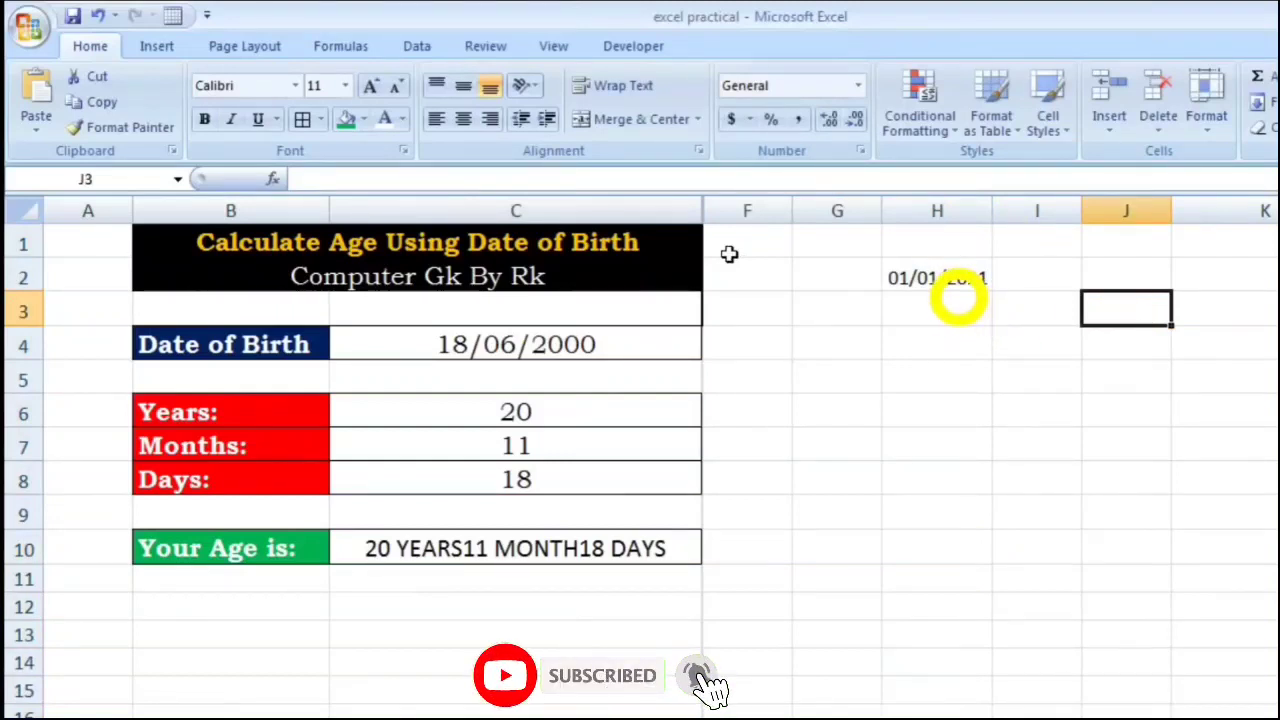
click(947, 285)
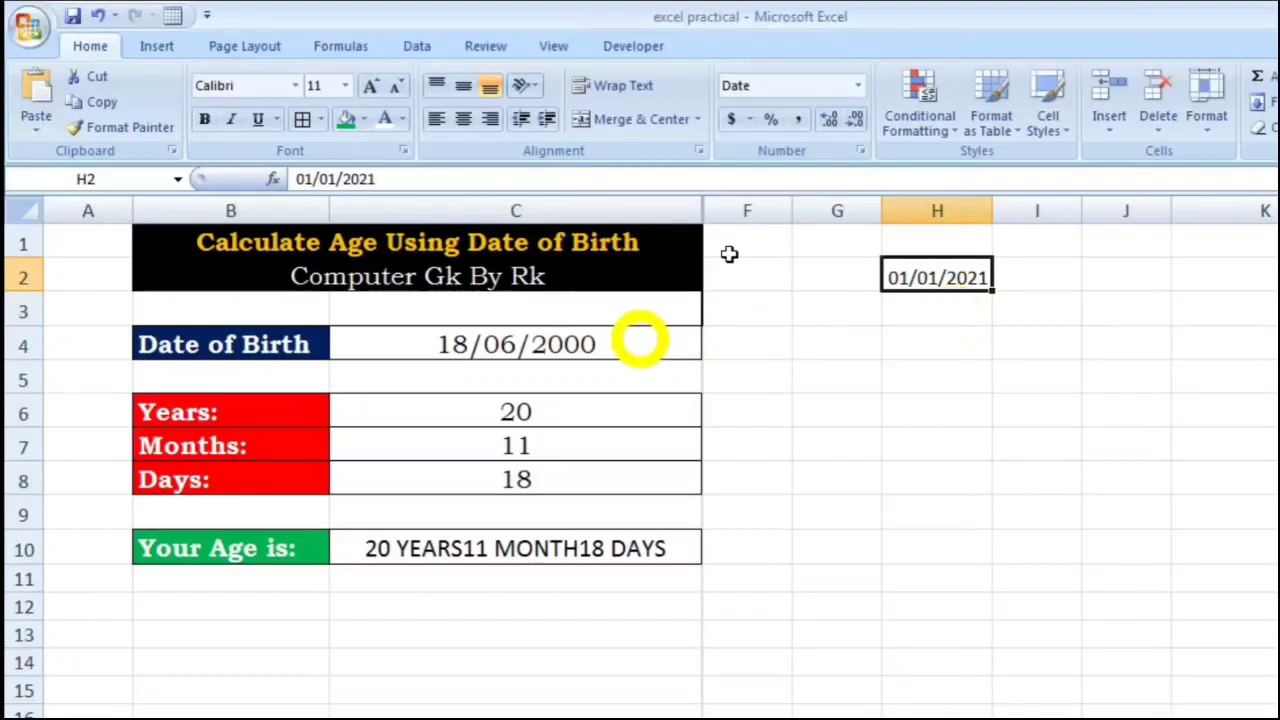
Replace TODAY() with H2 in the years formula in C6, making it =DATEDIF(C4,H2,"Y").
click(624, 344)
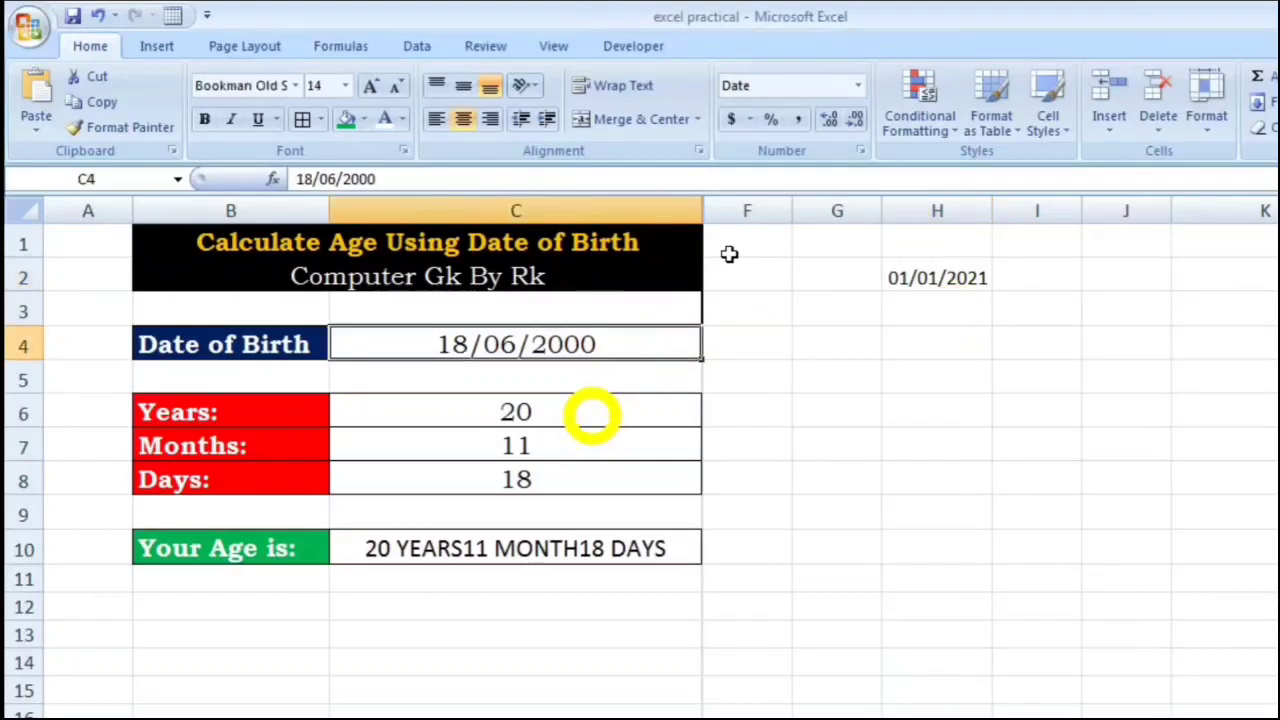
drag(591, 423, 591, 462)
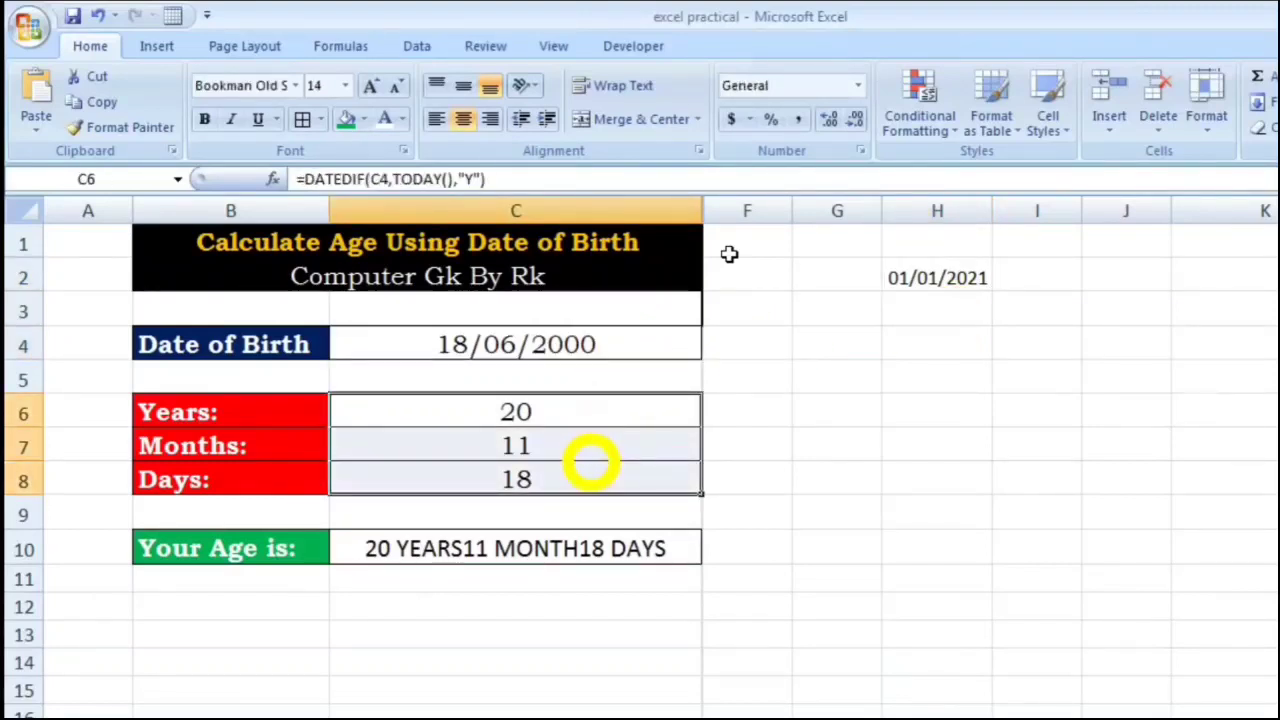
double_click(575, 409)
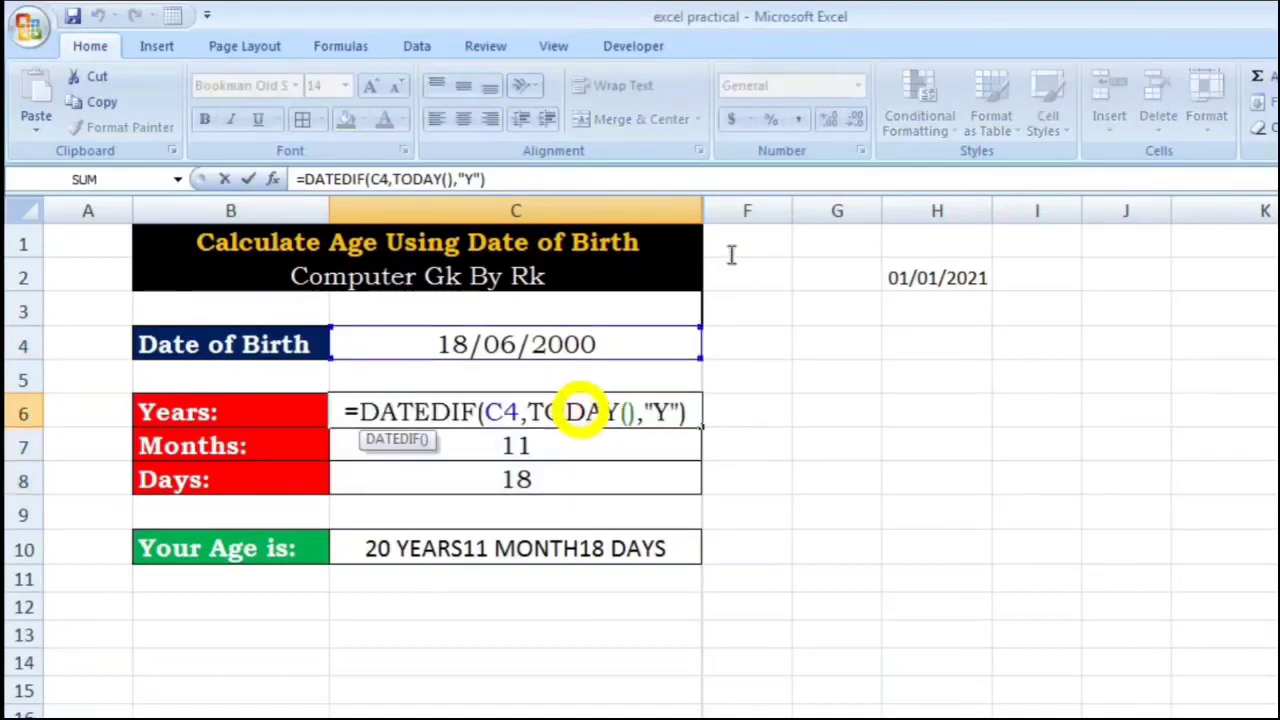
drag(527, 410, 634, 412)
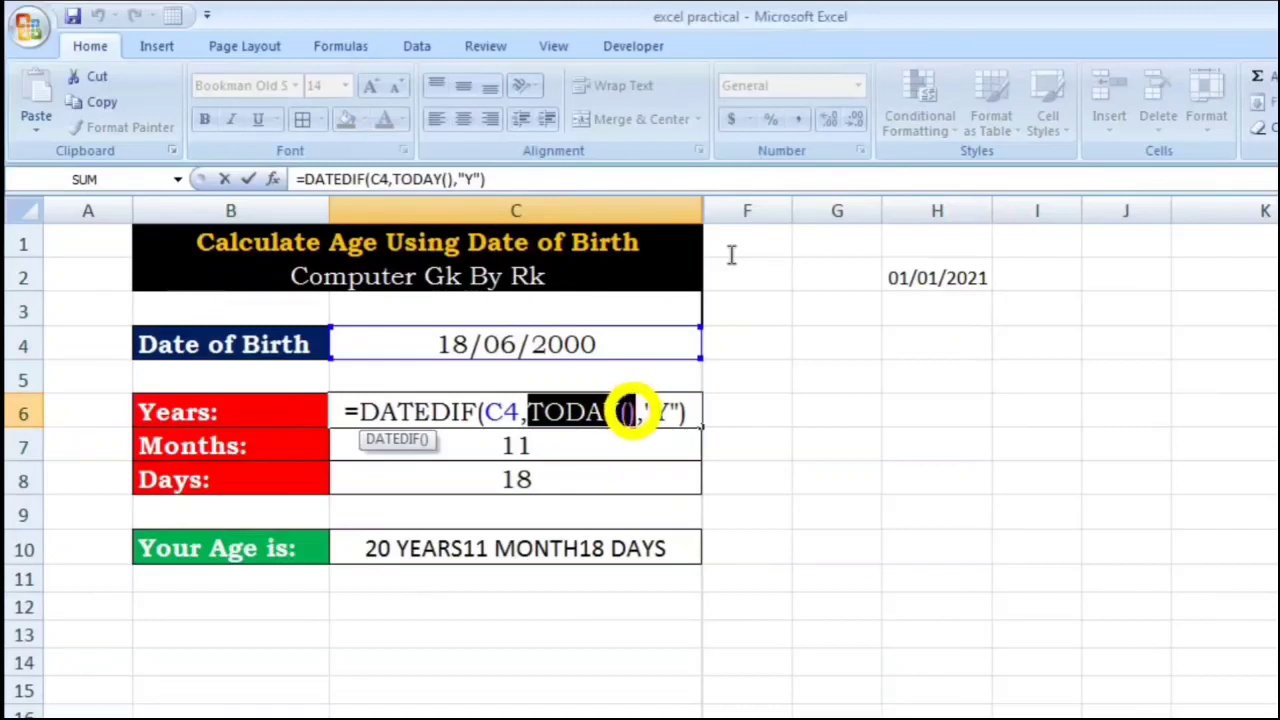
key(Delete)
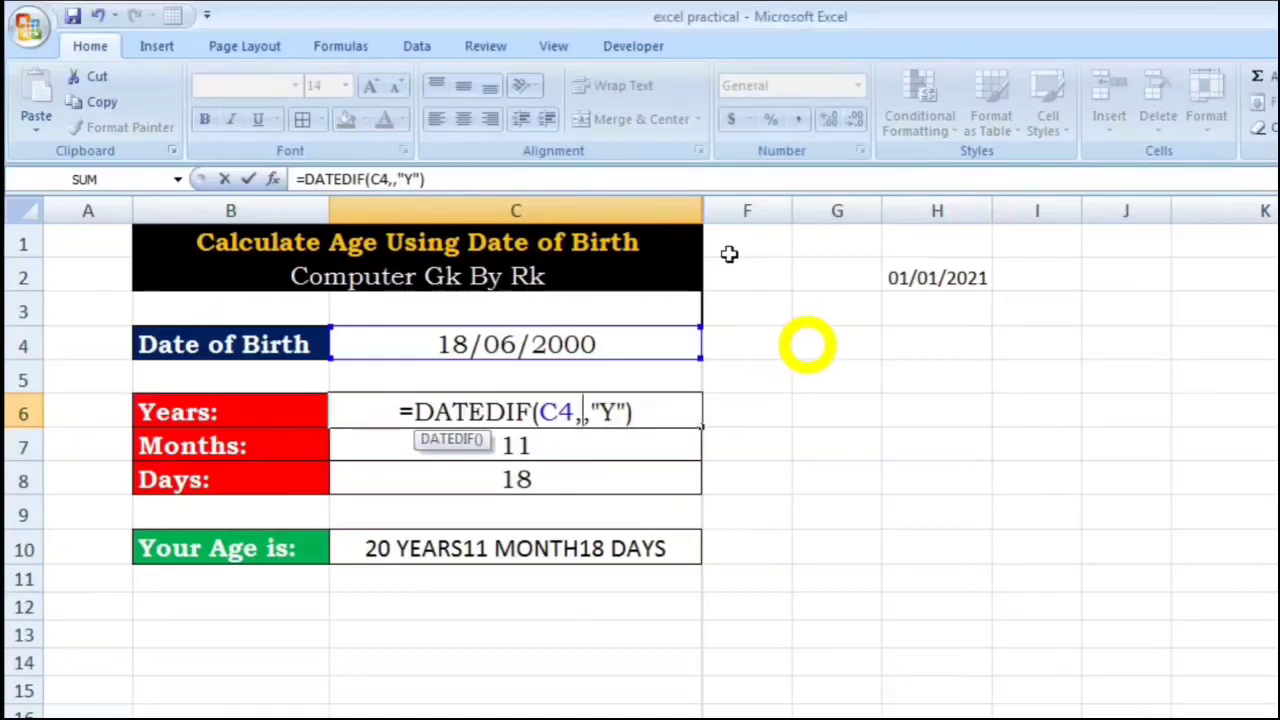
click(914, 281)
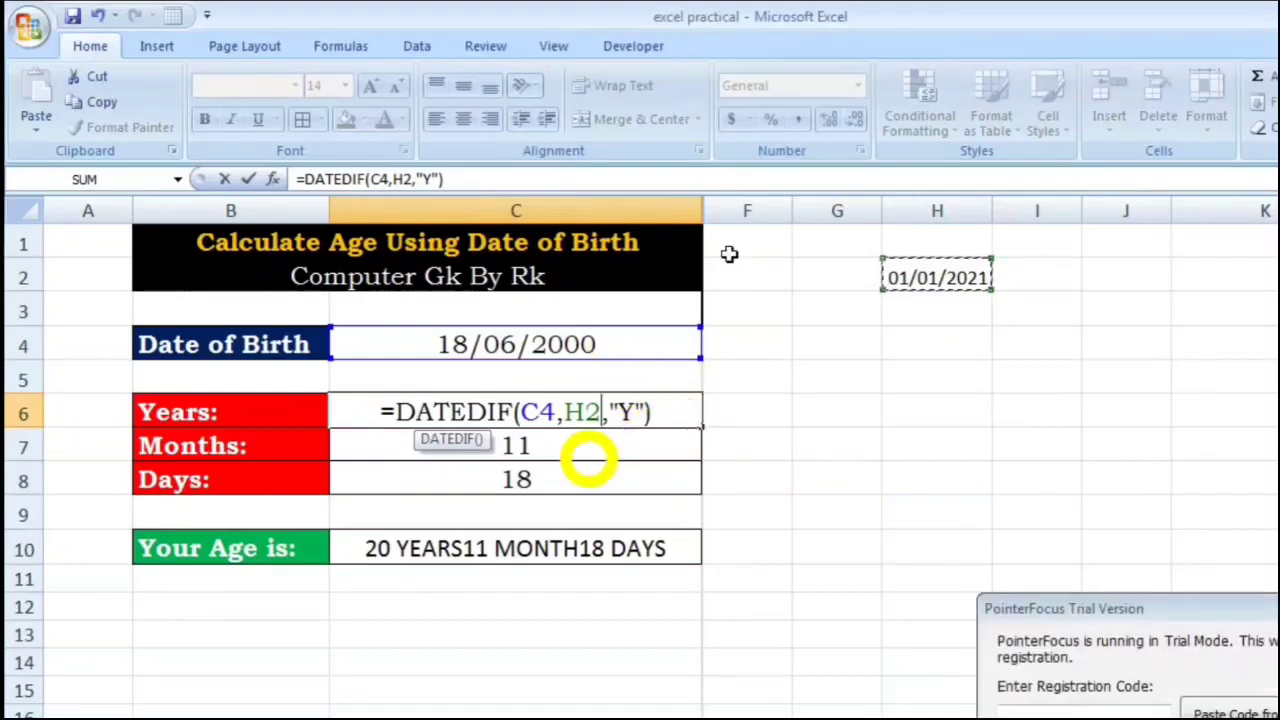
click(1127, 717)
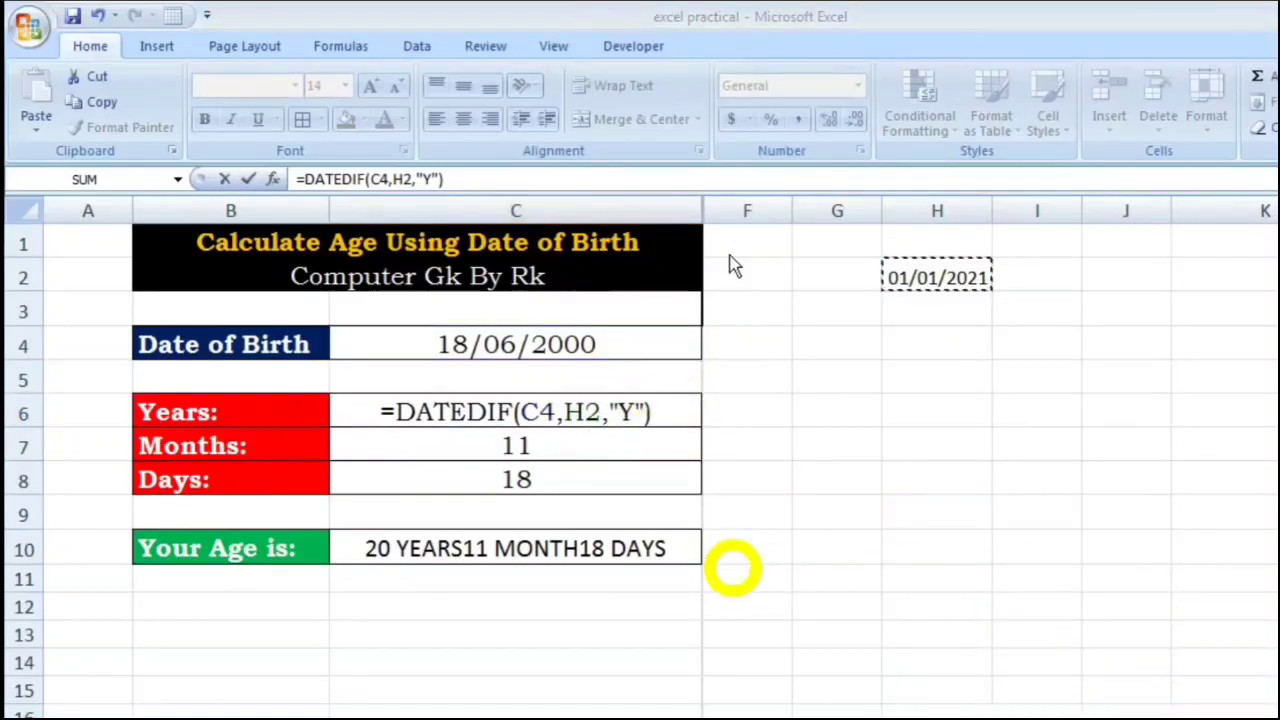
double_click(525, 415)
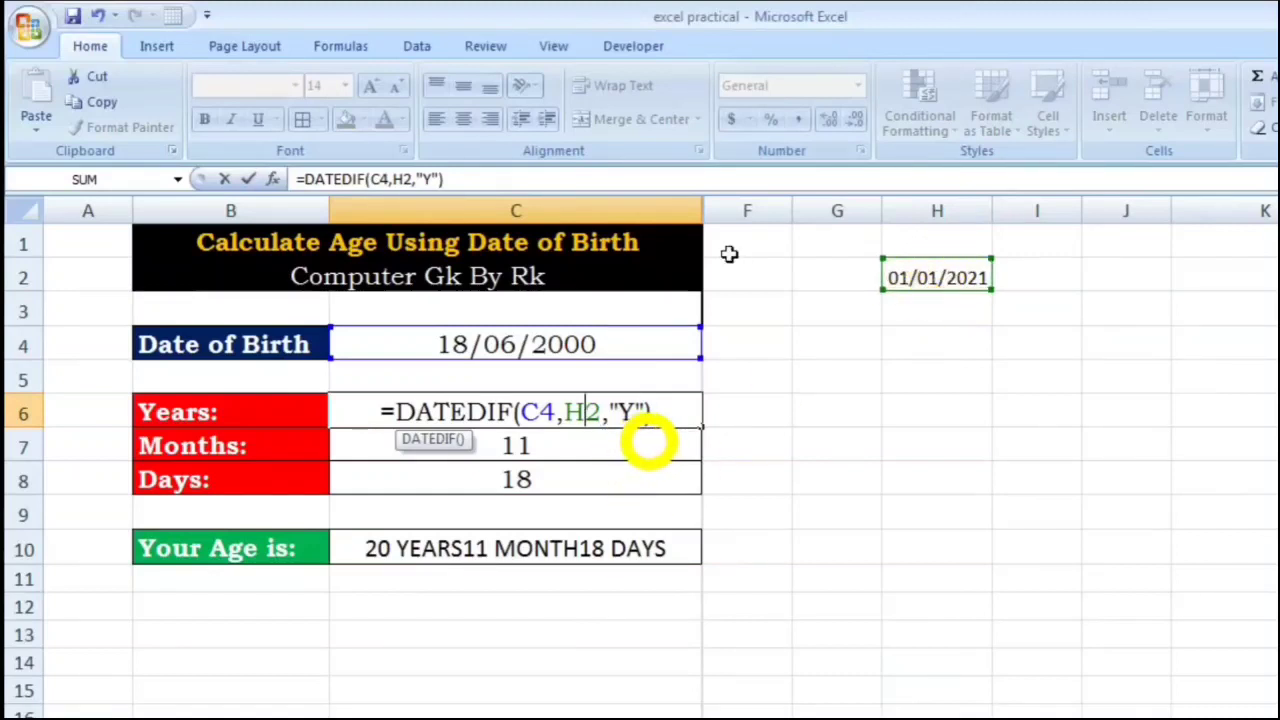
click(650, 444)
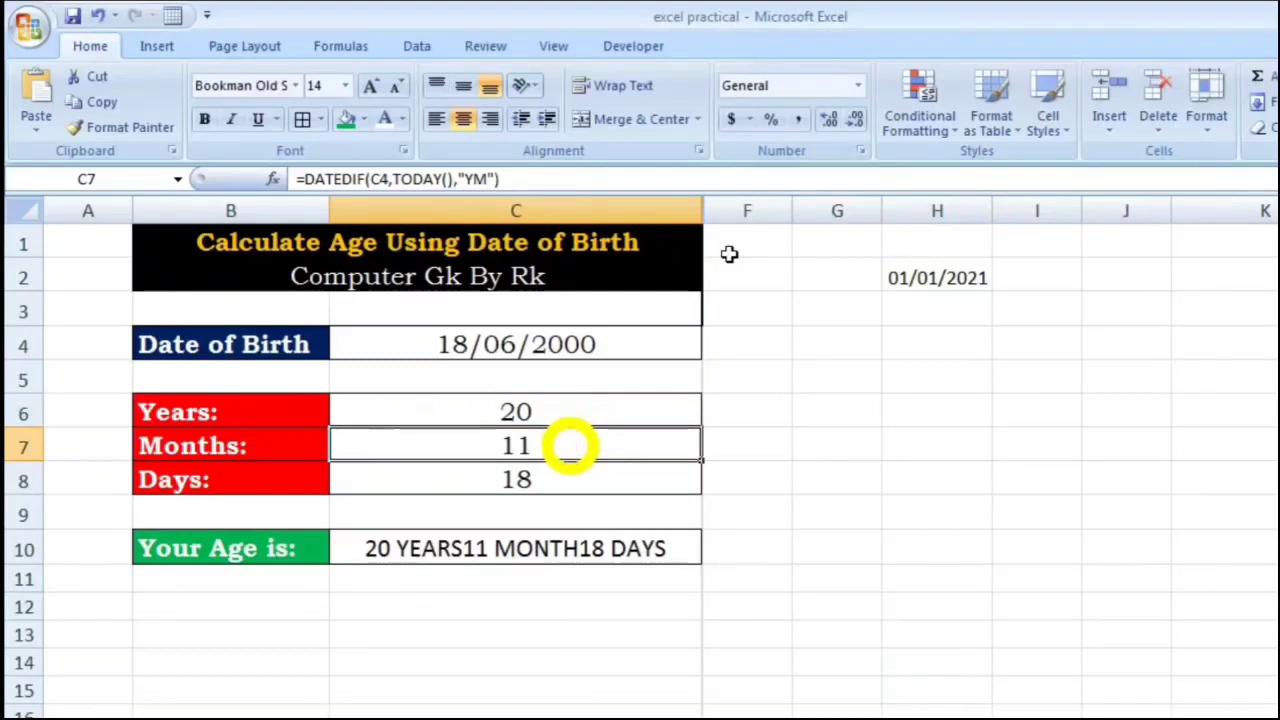
Replace TODAY() with H2 in the months formula in C7, making it =DATEDIF(C4,H2,"YM").
double_click(598, 444)
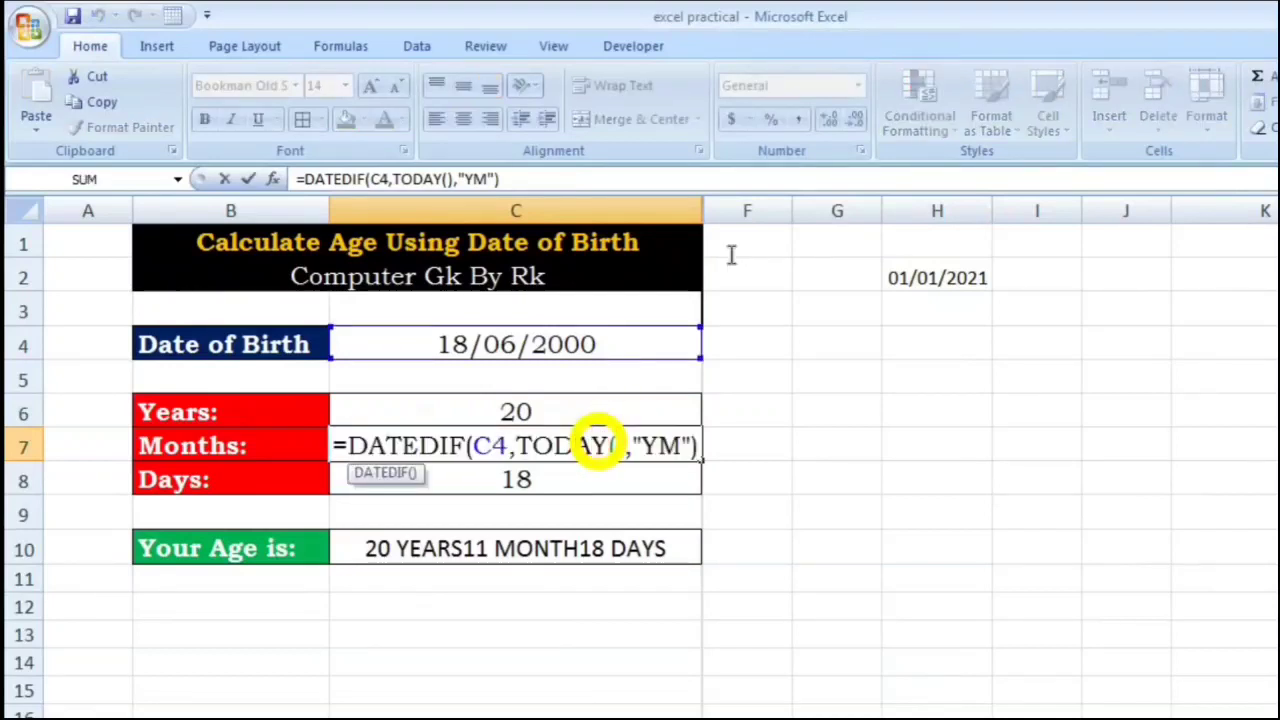
drag(515, 444, 618, 447)
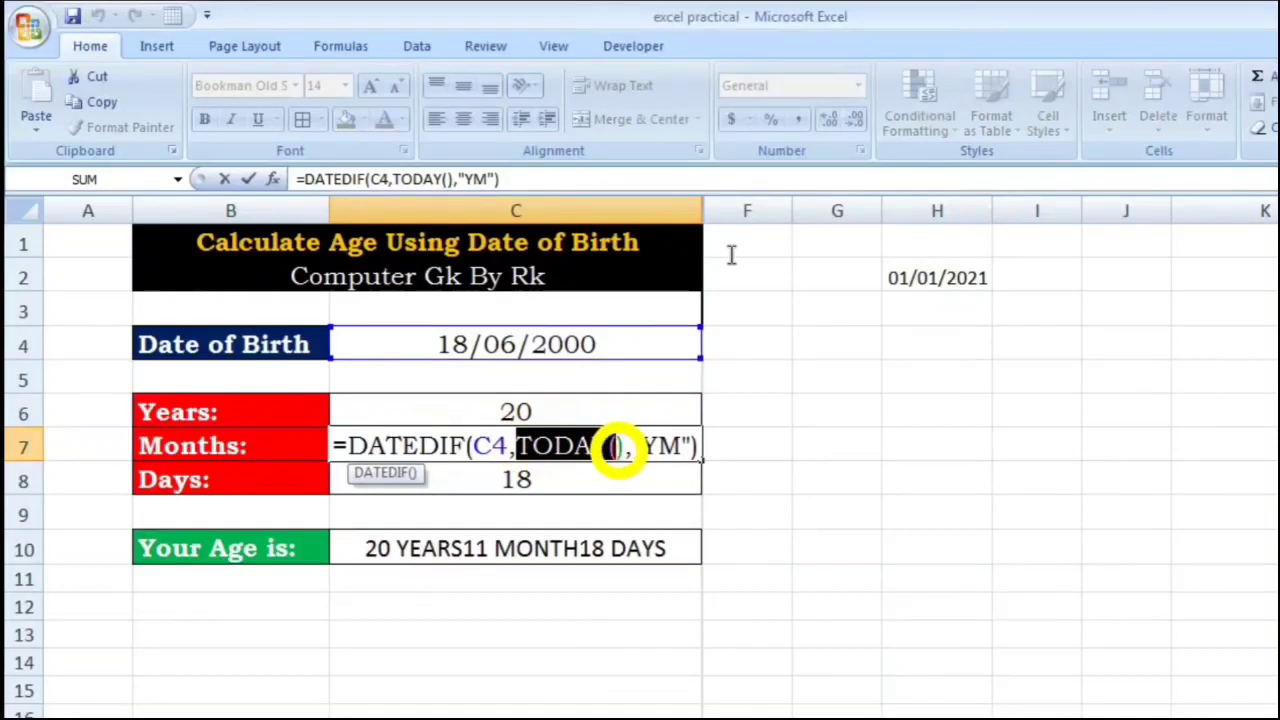
key(Delete)
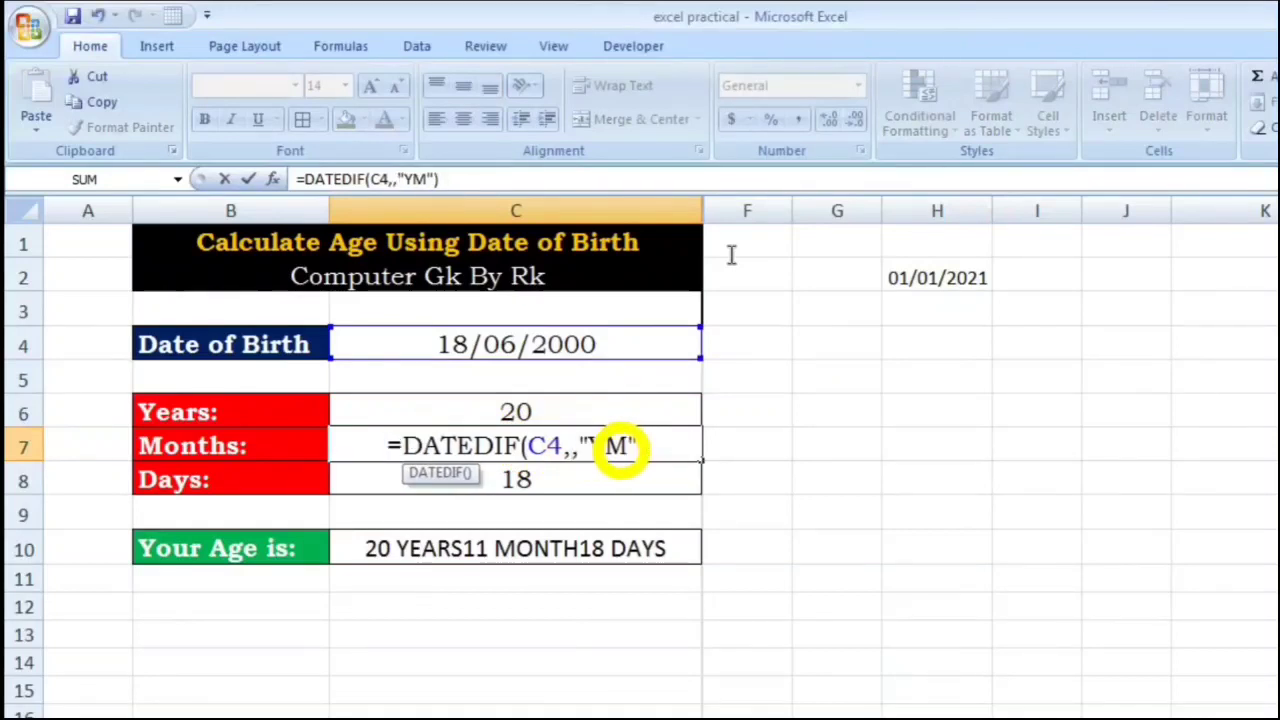
click(912, 278)
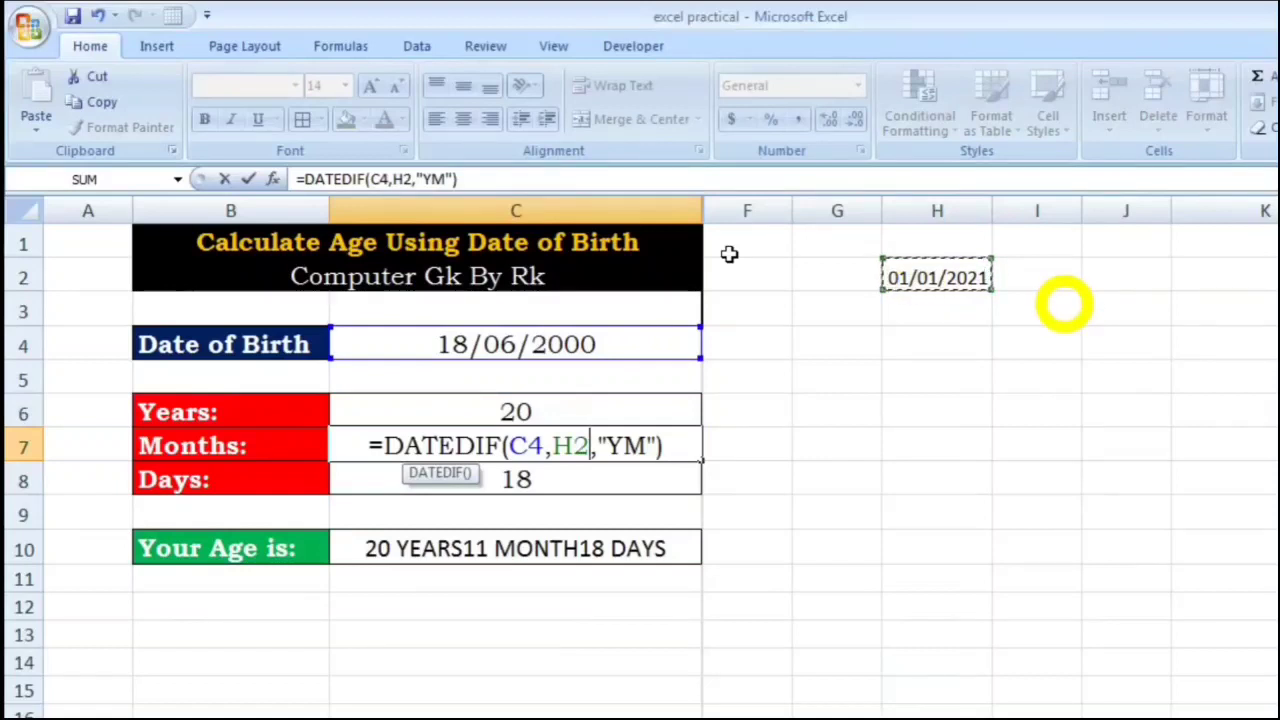
key(Return)
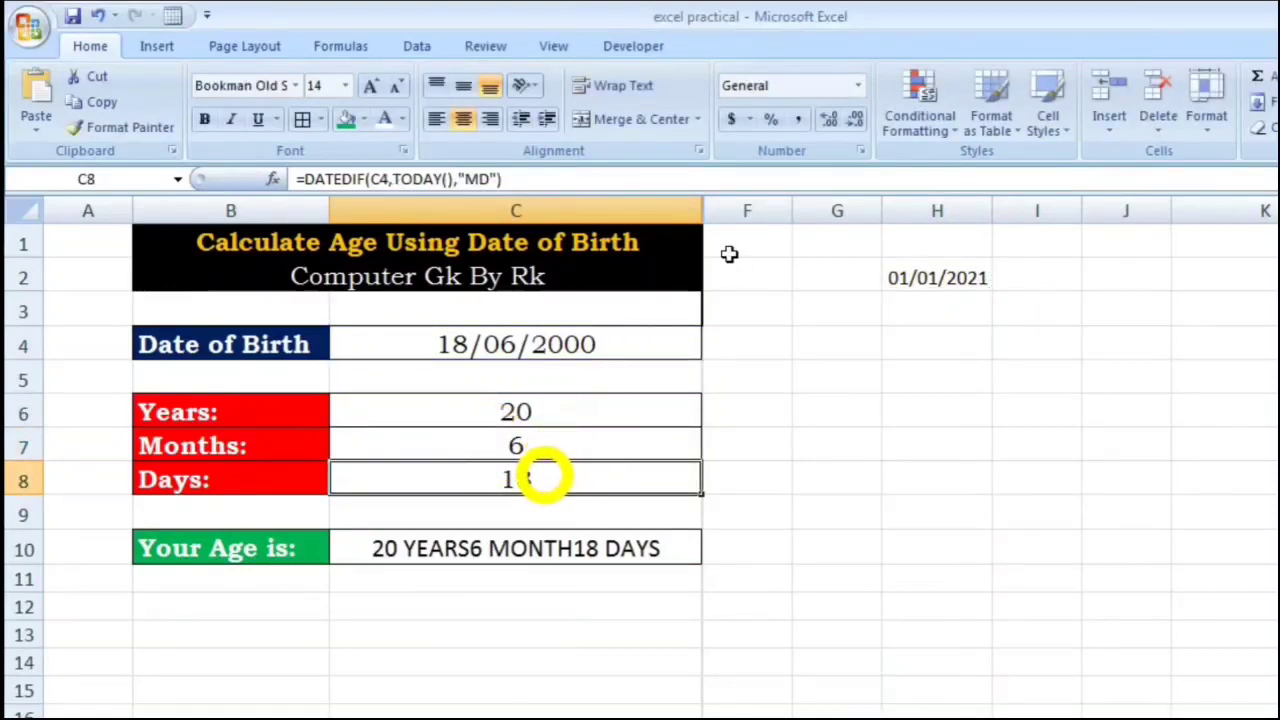
Change the days formula in C8 to =DATEDIF(C4,H2,"MD"), and check the formulas in C6 to C8.
click(543, 475)
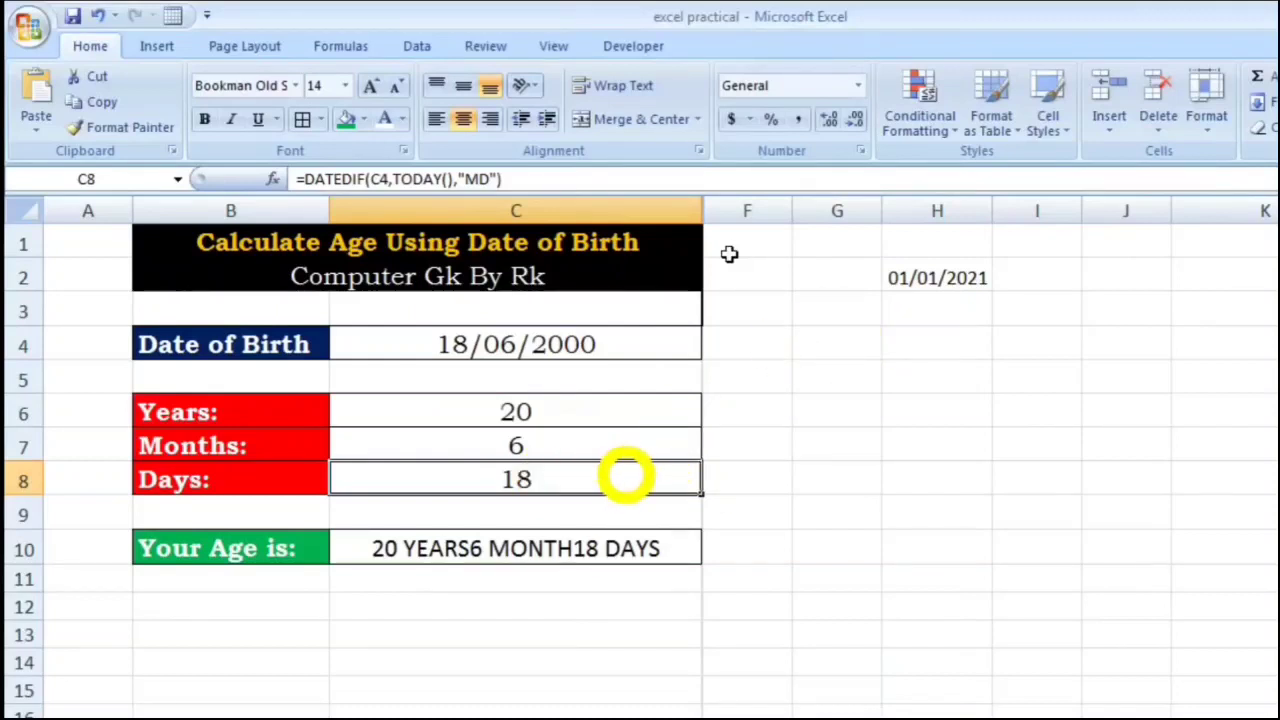
double_click(625, 477)
drag(515, 478, 618, 480)
key(Delete)
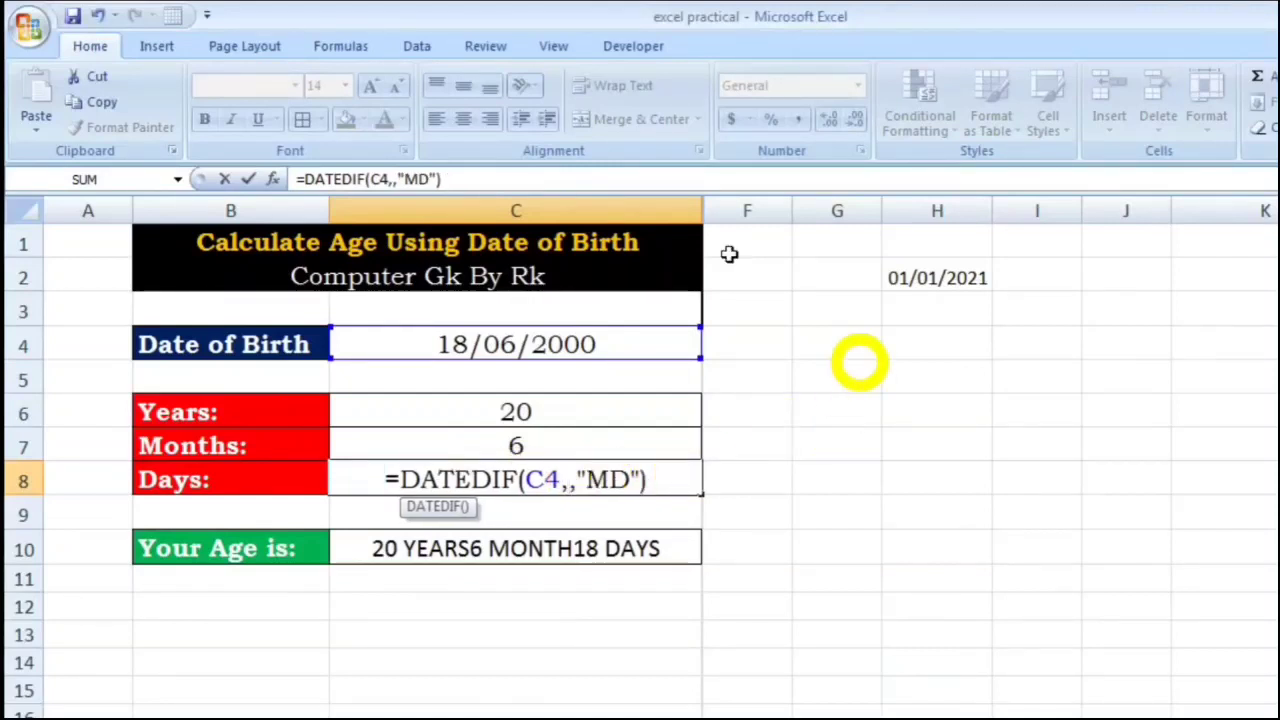
click(918, 277)
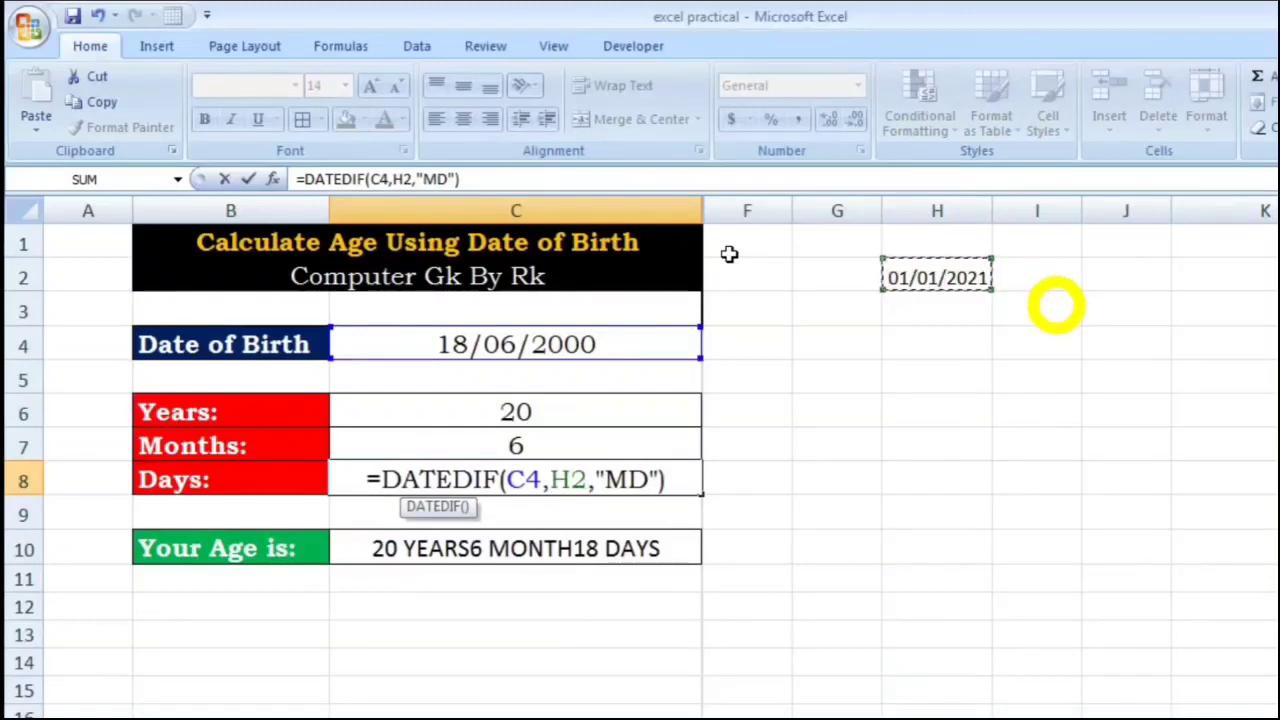
key(Return)
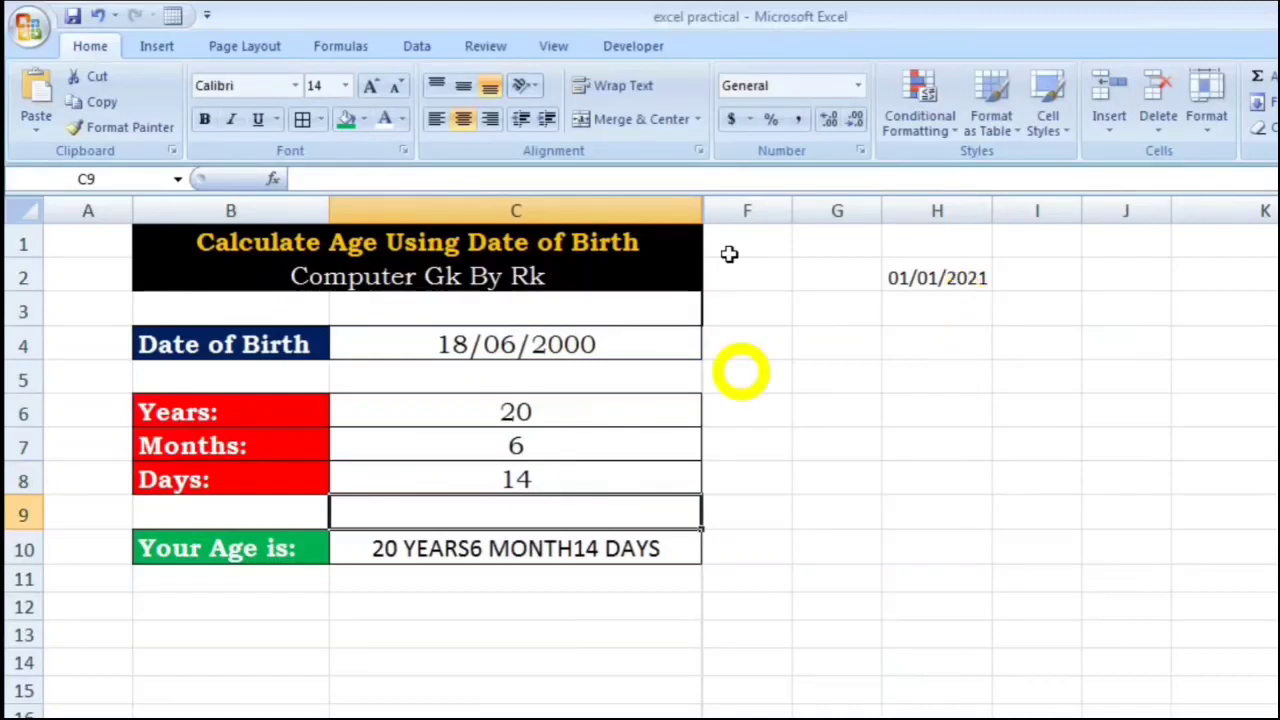
click(588, 418)
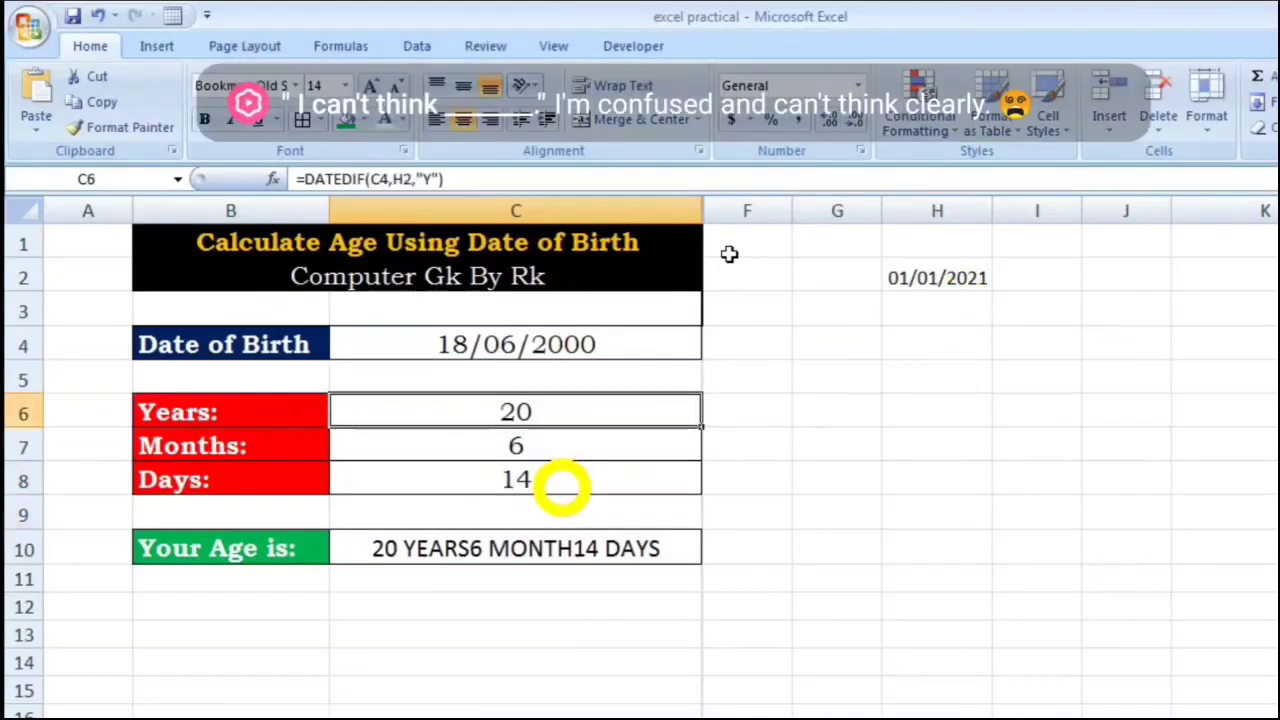
click(561, 476)
click(551, 440)
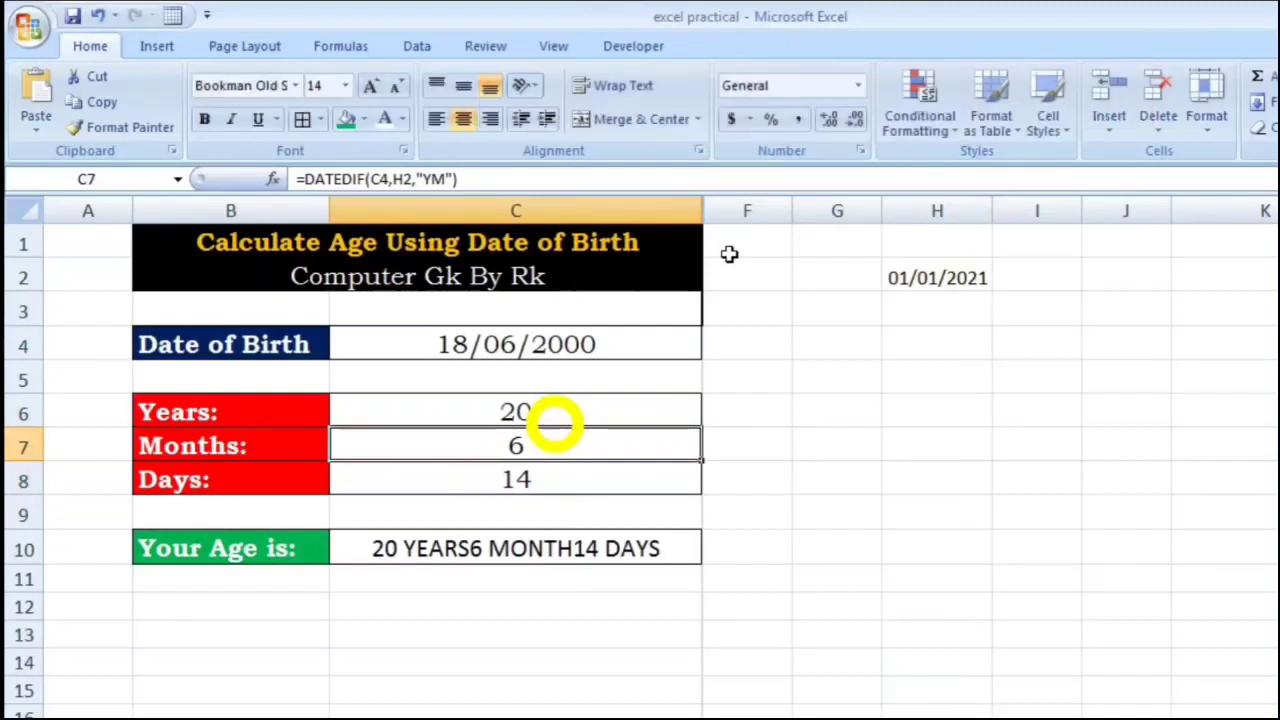